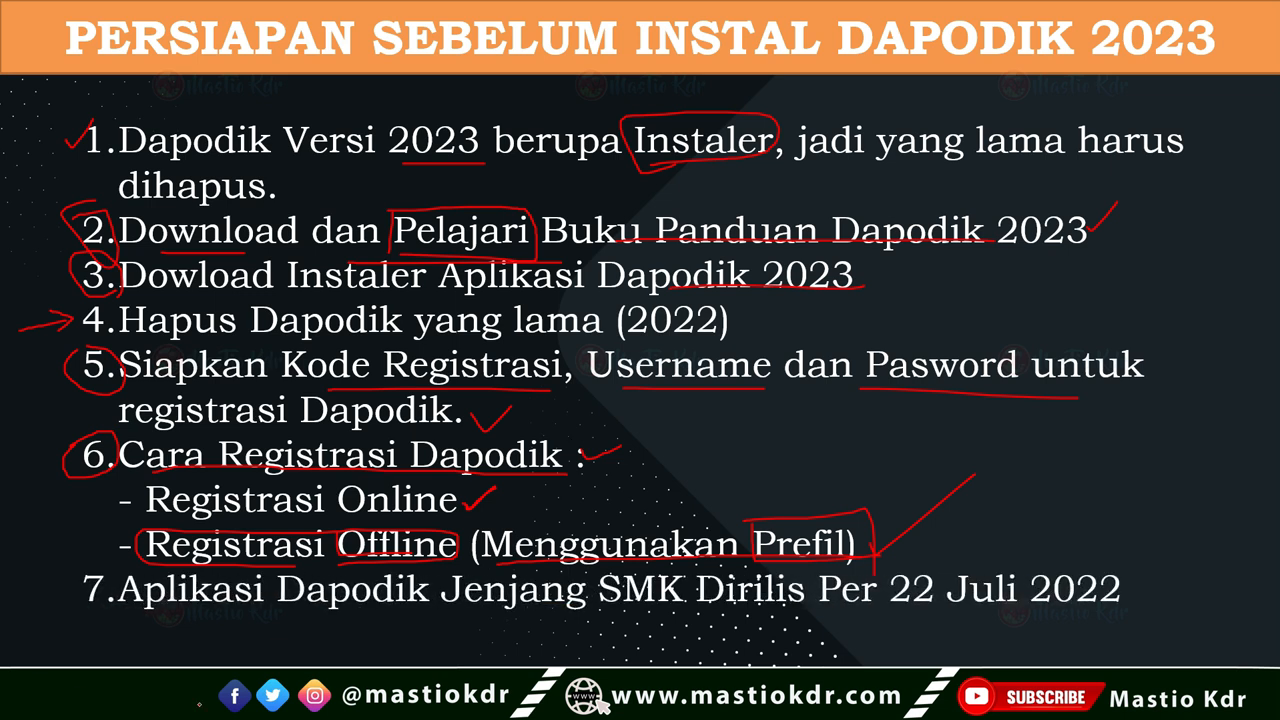
Underline the SMK release information and date, 22 Juli 2022, in item 7 of the slide.
left_click_drag(634, 608, 922, 612)
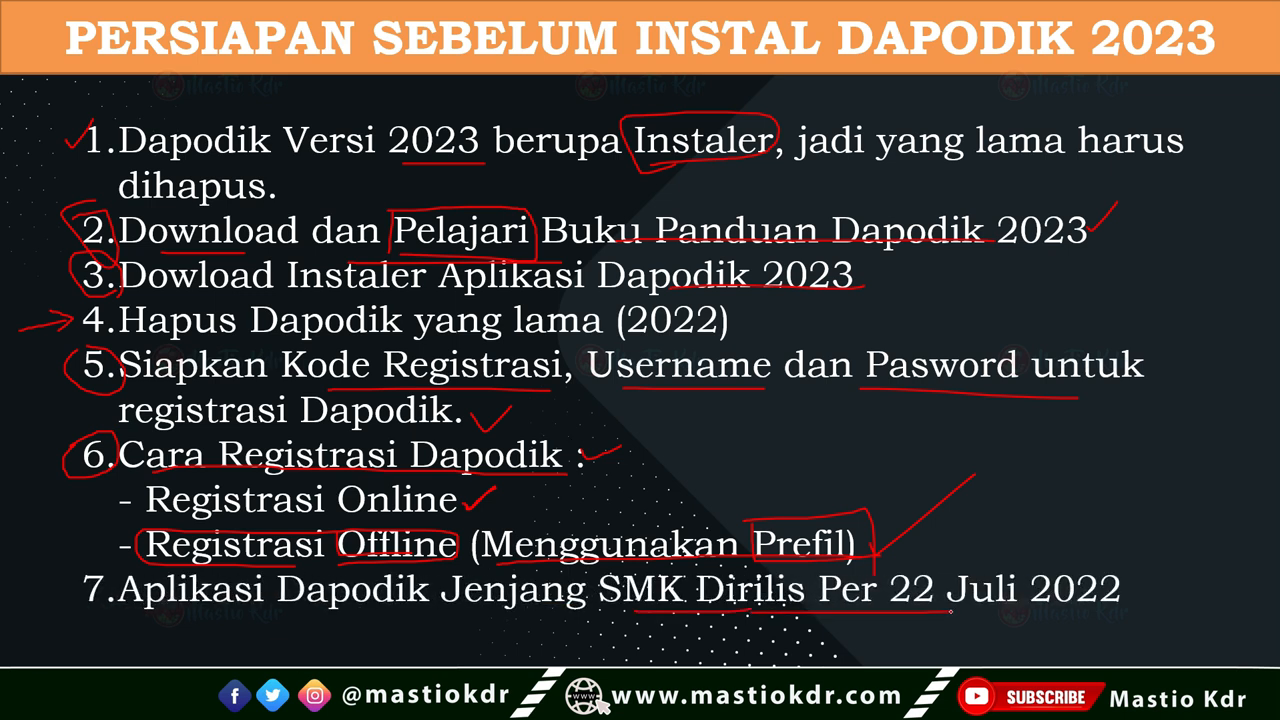
left_click_drag(1005, 628, 1140, 607)
Switch to the browser and examine the Dapodik 2023 release article, including the SMK release note near its end.
key("alt+Tab")
left_click(402, 12)
scroll(530, 297, "up", 2)
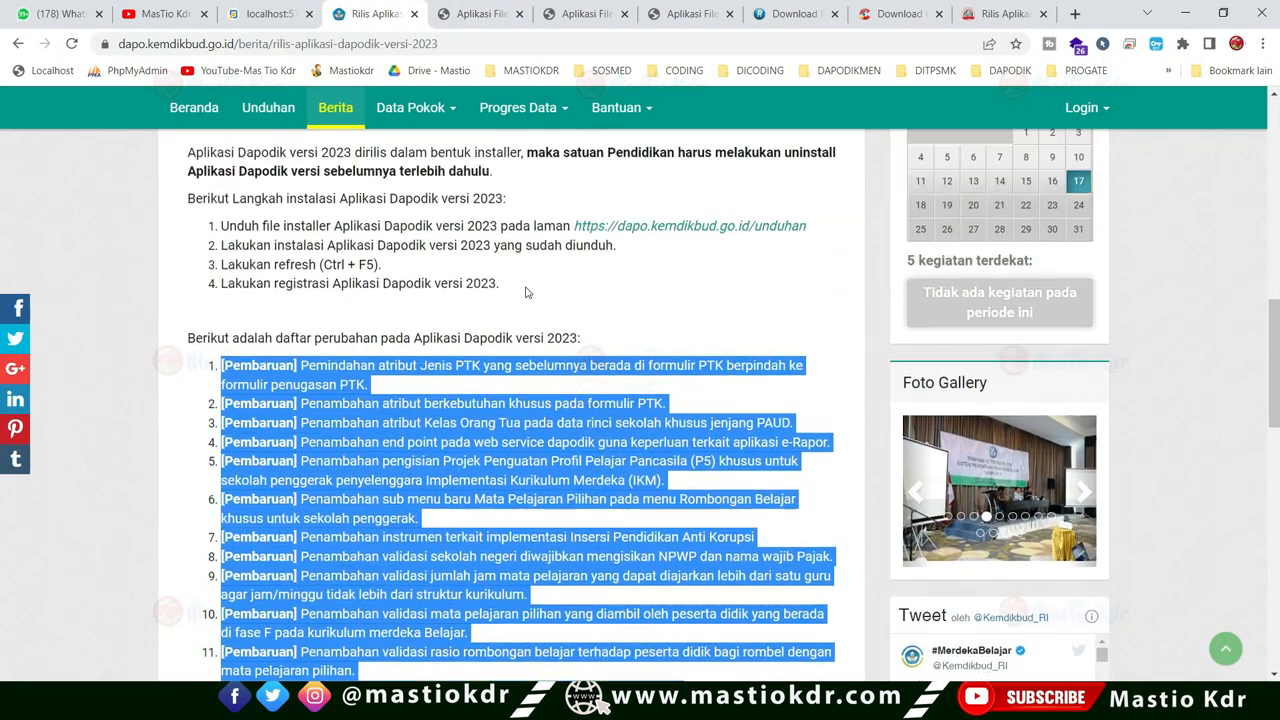
scroll(530, 297, "down", 10)
scroll(320, 133, "up", 6)
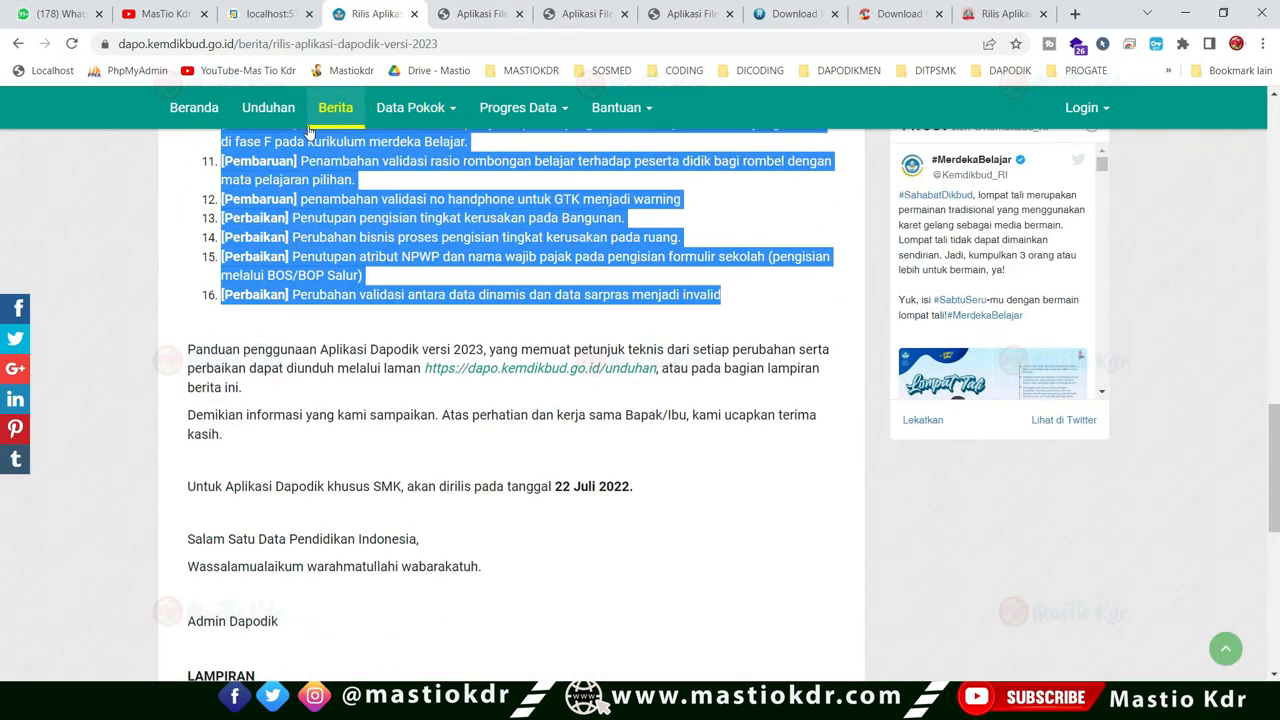
Look through the open Aplikasi Prefill Dapodik pages.
left_click(490, 7)
left_click(570, 7)
left_click(682, 7)
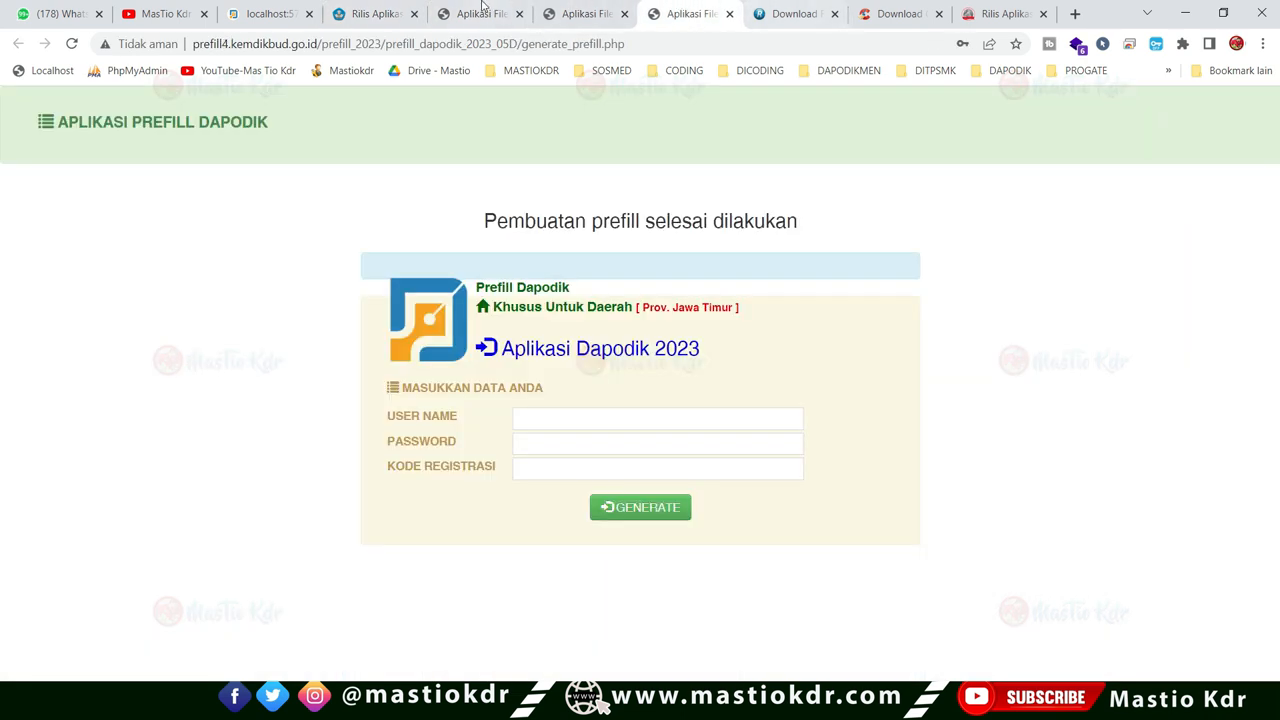
Open the Unduhan page of the Dapodik site and highlight the installer's title and release date.
left_click(378, 12)
left_click(282, 114)
scroll(480, 380, "down", 3)
scroll(408, 372, "down", 1)
left_click_drag(208, 203, 510, 229)
left_click(510, 229)
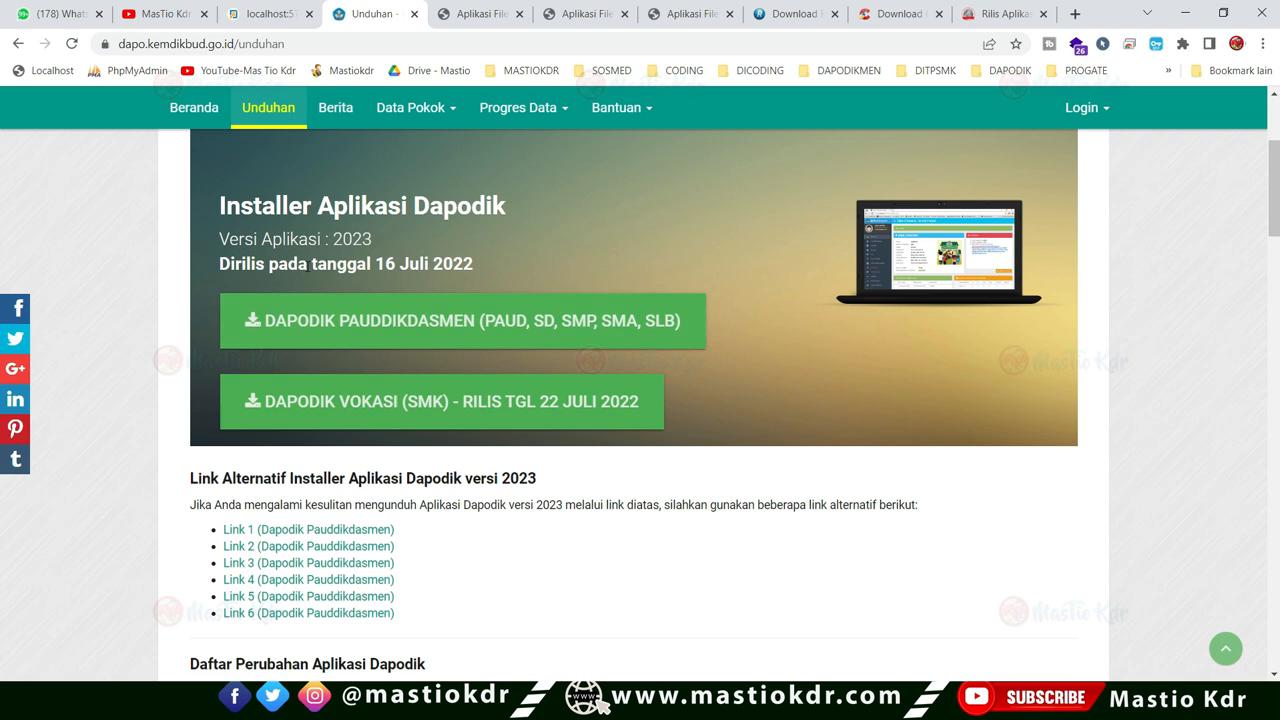
left_click_drag(396, 265, 495, 263)
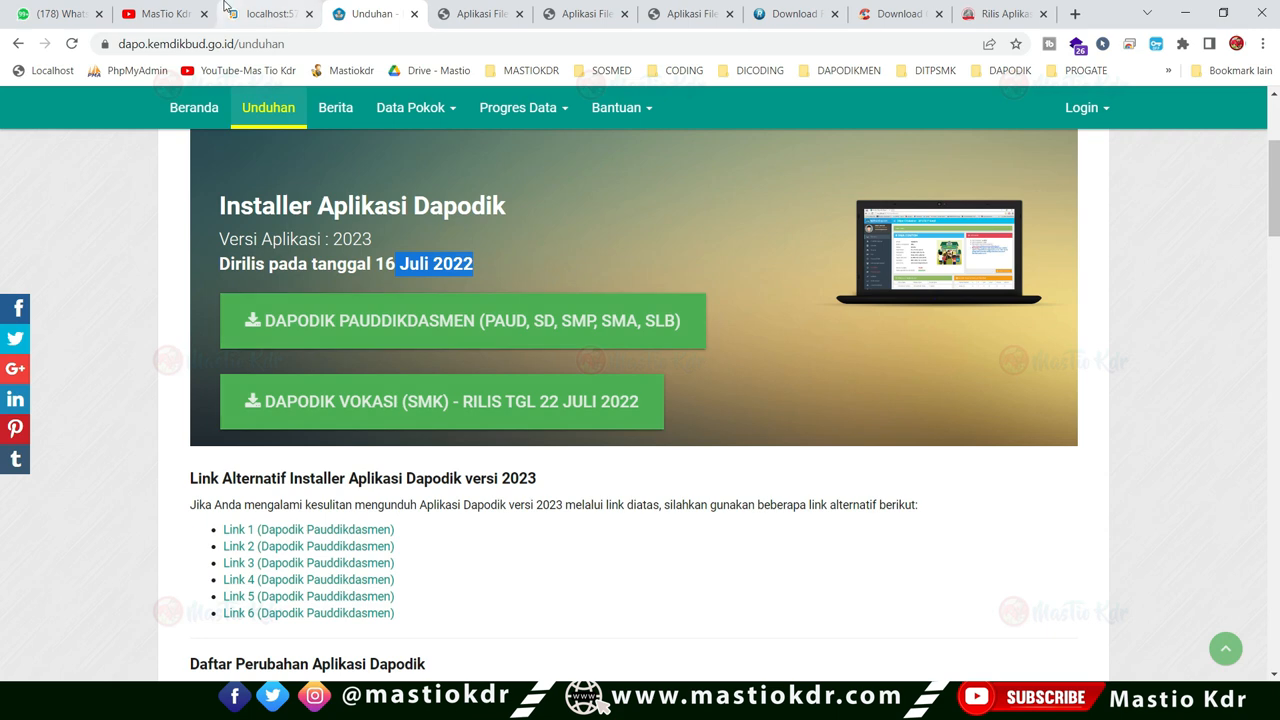
Show the local Dapodik registration page at localhost:5774 and highlight its title, Aplikasi DAPODIK.
left_click(268, 8)
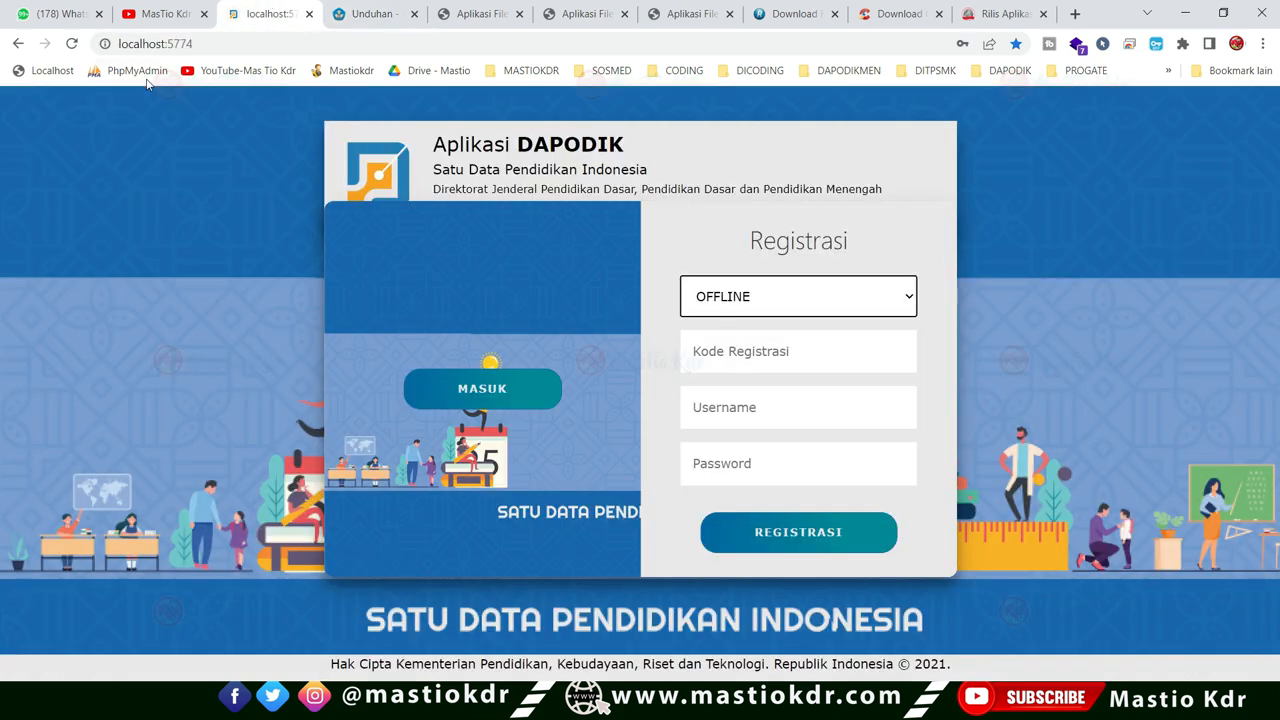
left_click(200, 44)
left_click(229, 298)
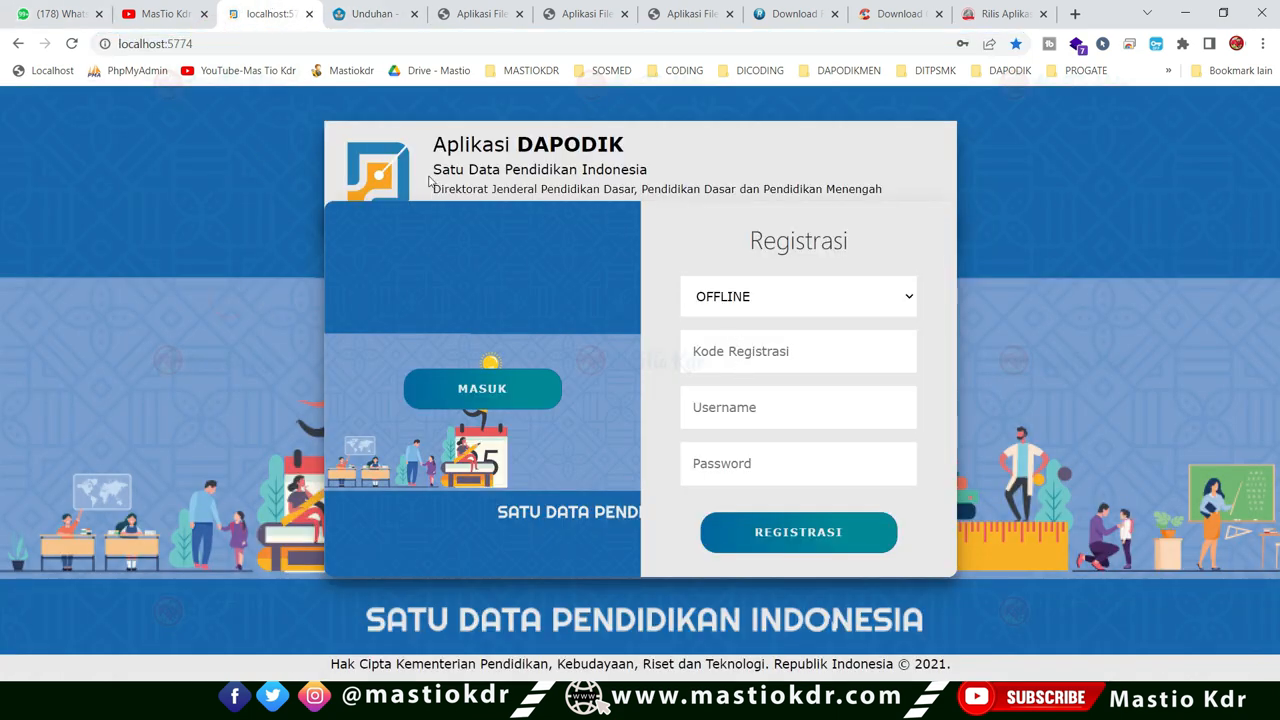
left_click_drag(437, 140, 632, 146)
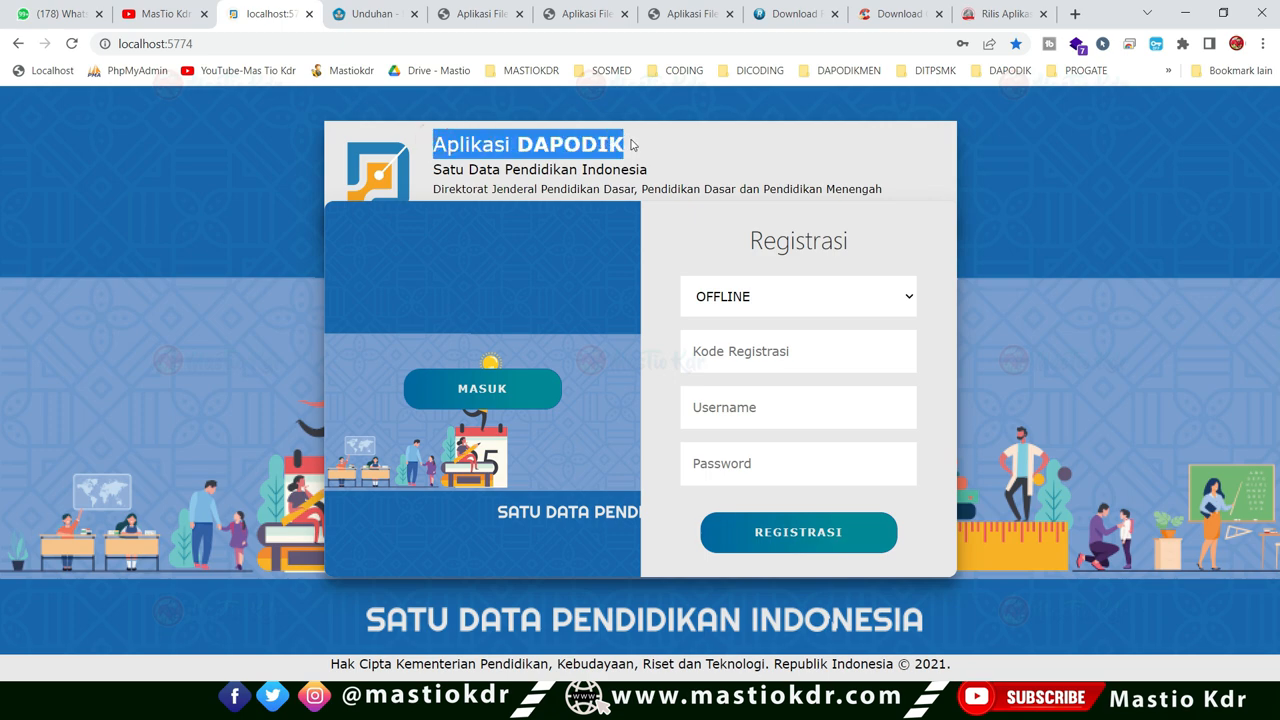
Return to the Dapodik site and open the Dapodik version 2023 release article from the Berita section.
left_click(368, 14)
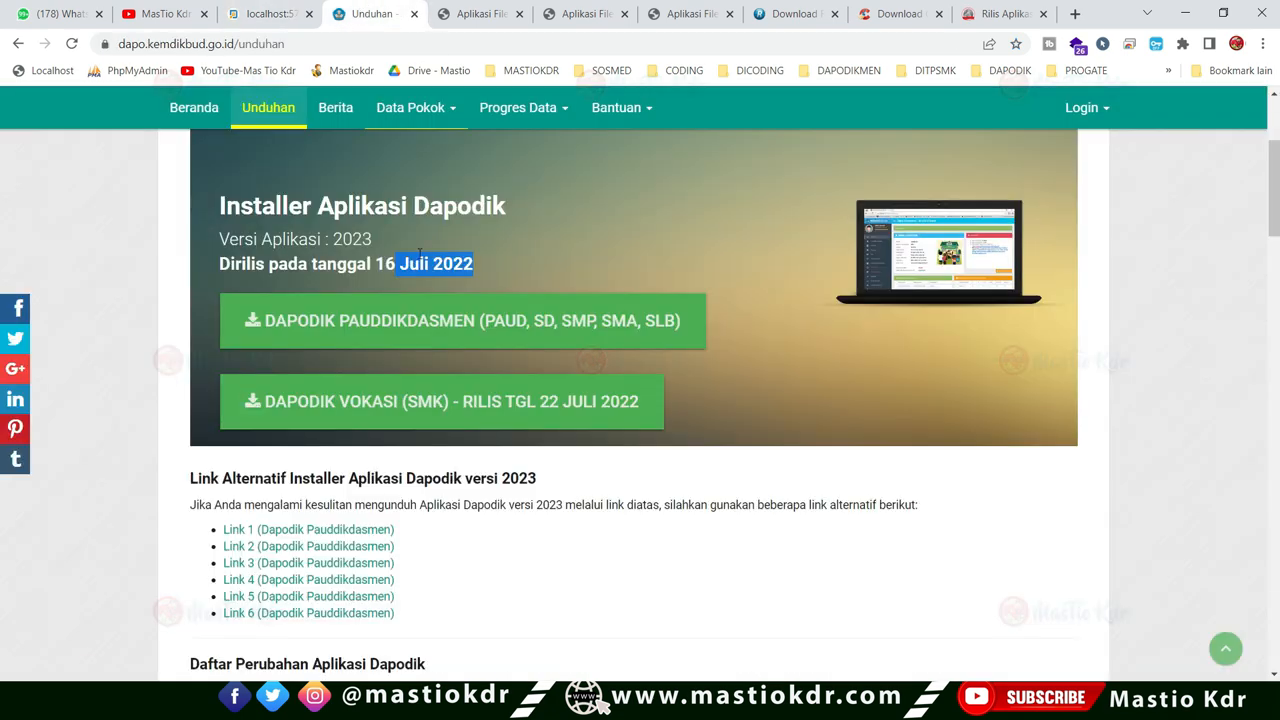
scroll(305, 320, "up", 3)
left_click(345, 240)
scroll(352, 410, "down", 3)
scroll(500, 380, "up", 3)
left_click(530, 407)
Read the release article, highlighting the instruction to uninstall the previous Dapodik version and the installation steps.
scroll(560, 500, "down", 5)
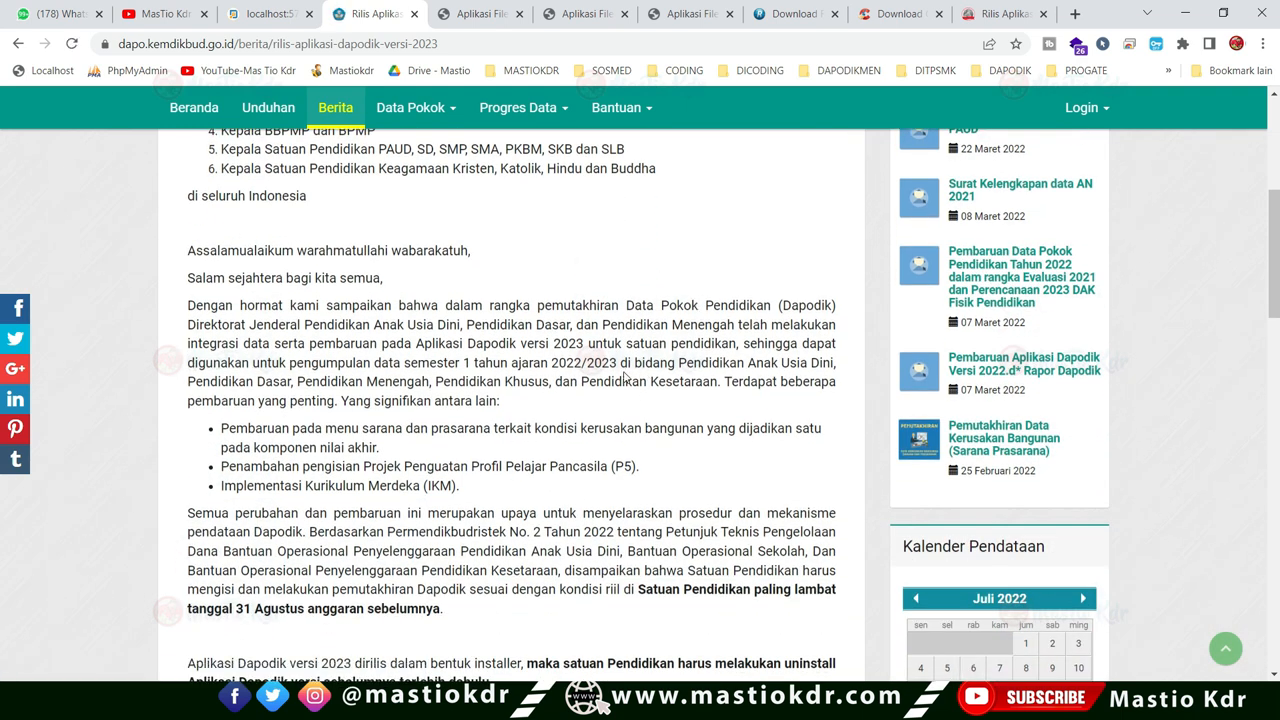
scroll(625, 377, "down", 1)
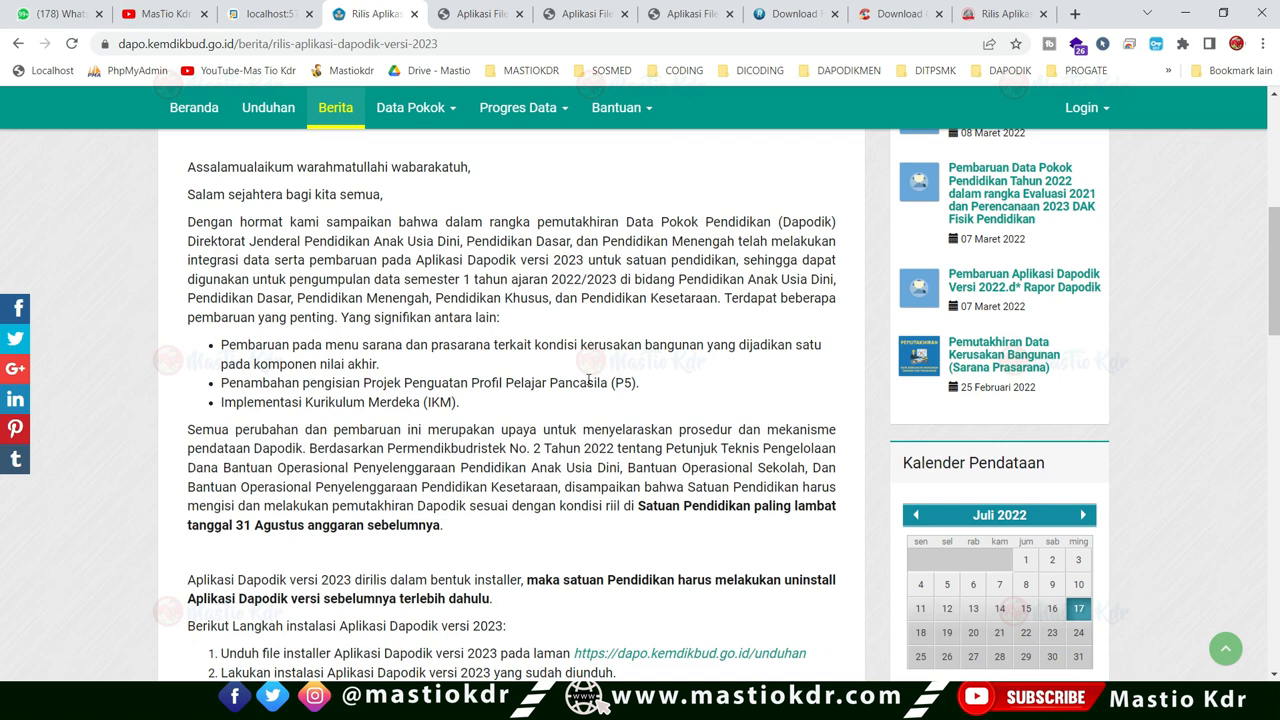
scroll(357, 447, "down", 2)
left_click_drag(180, 413, 781, 413)
left_click(813, 413)
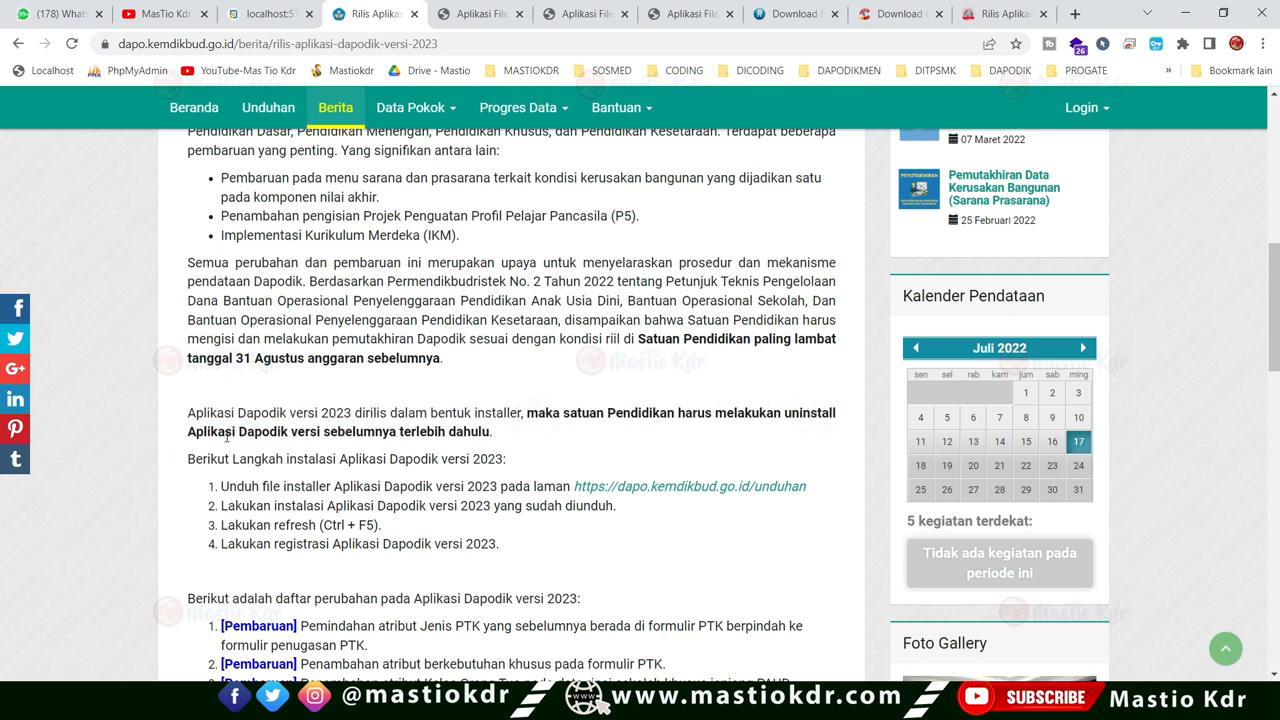
left_click_drag(189, 432, 510, 443)
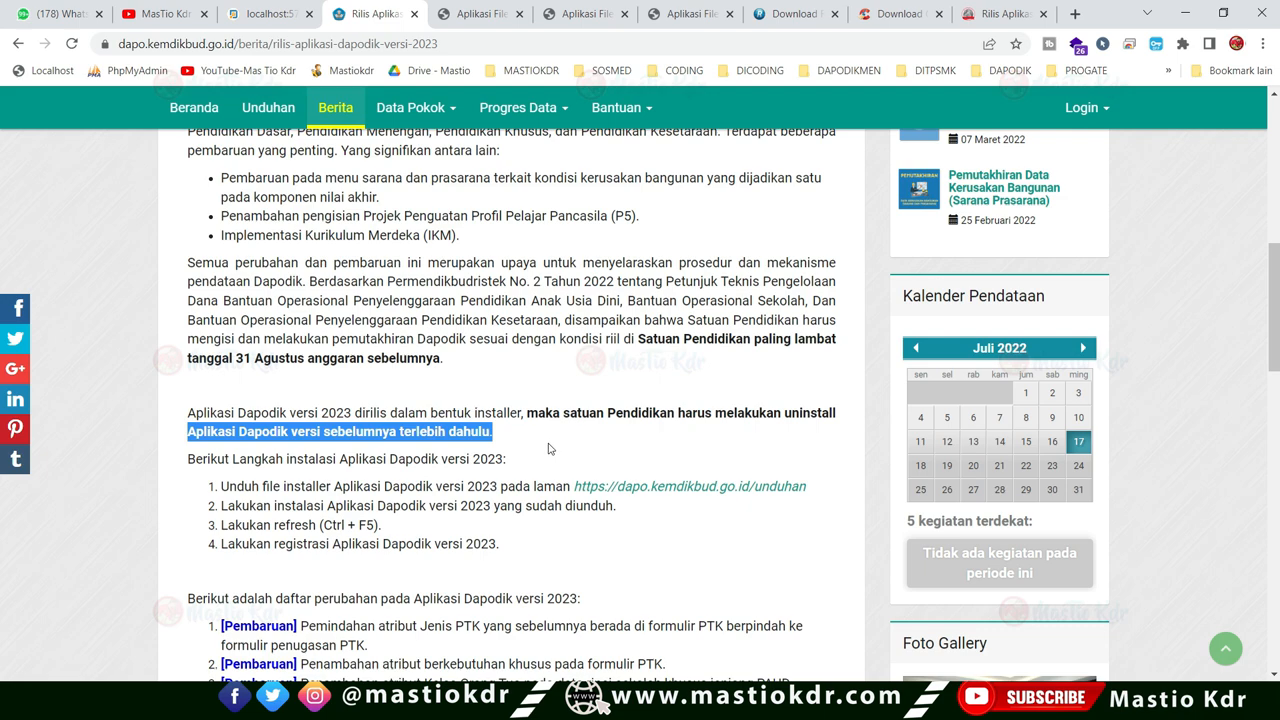
scroll(312, 443, "down", 1)
left_click(701, 462)
left_click_drag(212, 407, 400, 446)
left_click(467, 469)
scroll(514, 468, "up", 2)
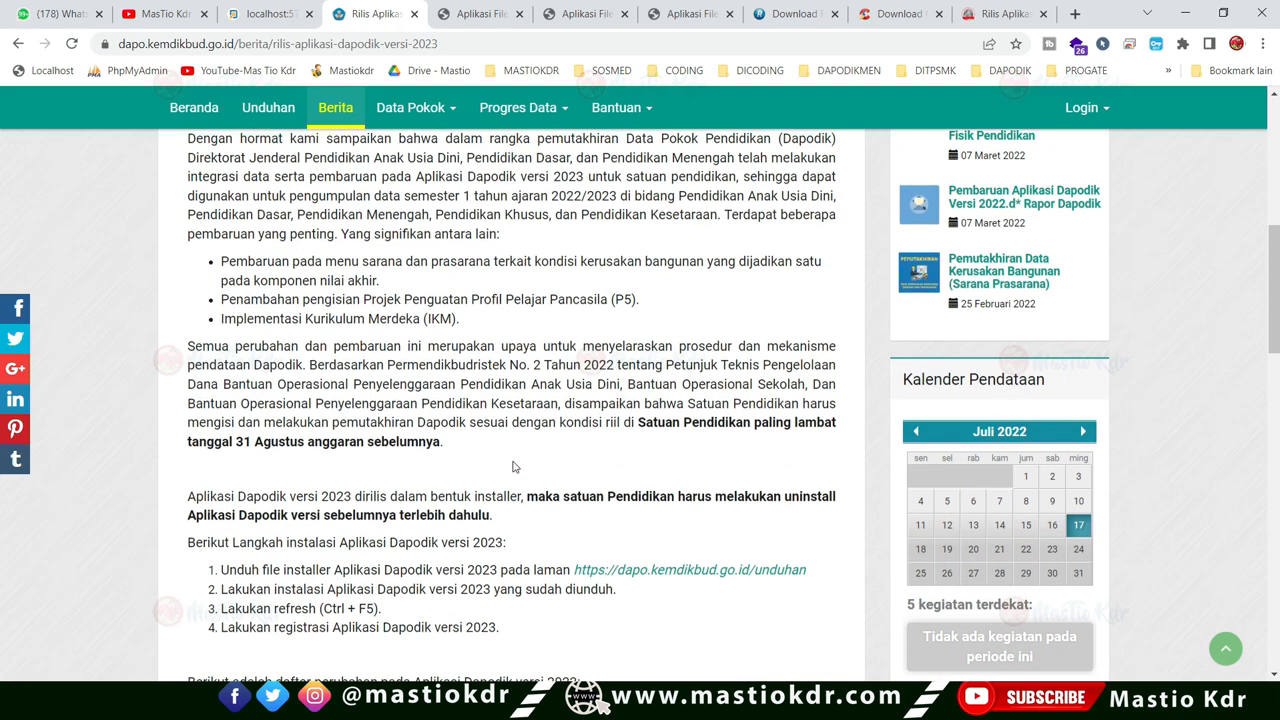
scroll(469, 461, "up", 1)
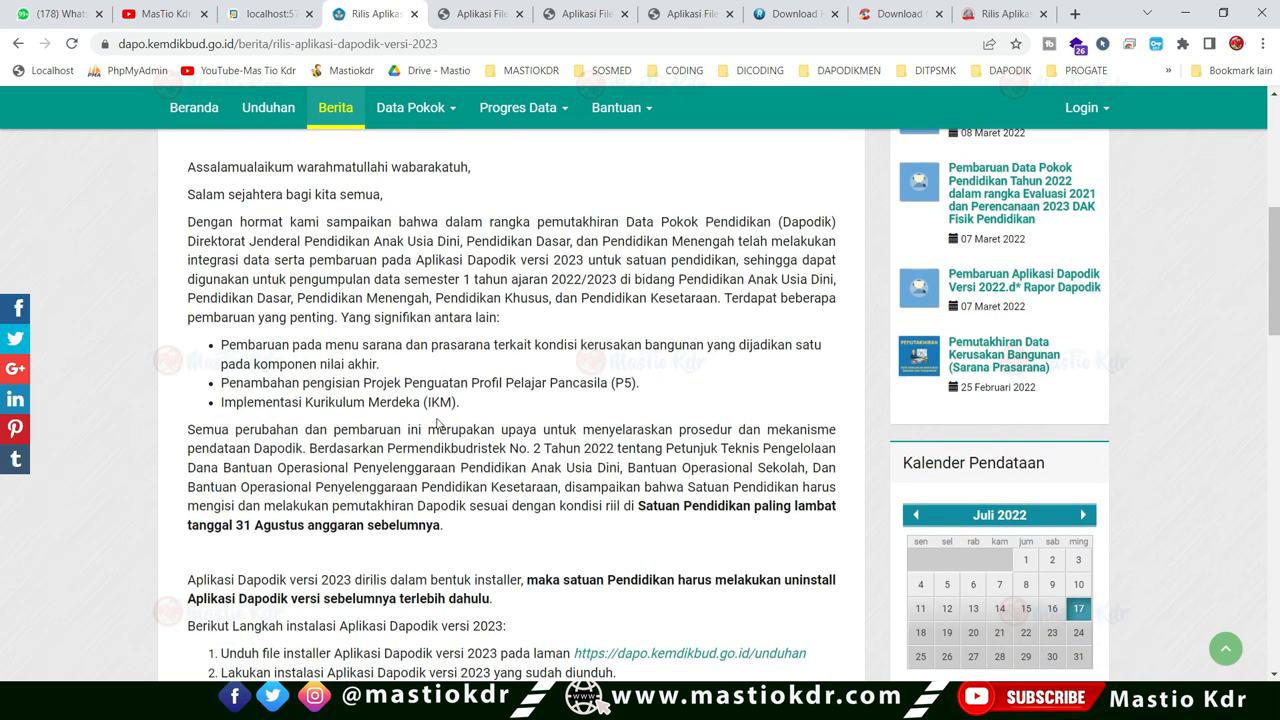
Highlight the article's significant updates: sarana dan prasarana, Projek Penguatan Profil Pelajar Pancasila (P5) and Implementasi Kurikulum Merdeka (IKM).
left_click_drag(375, 316, 533, 321)
left_click(469, 350)
left_click_drag(221, 344, 434, 368)
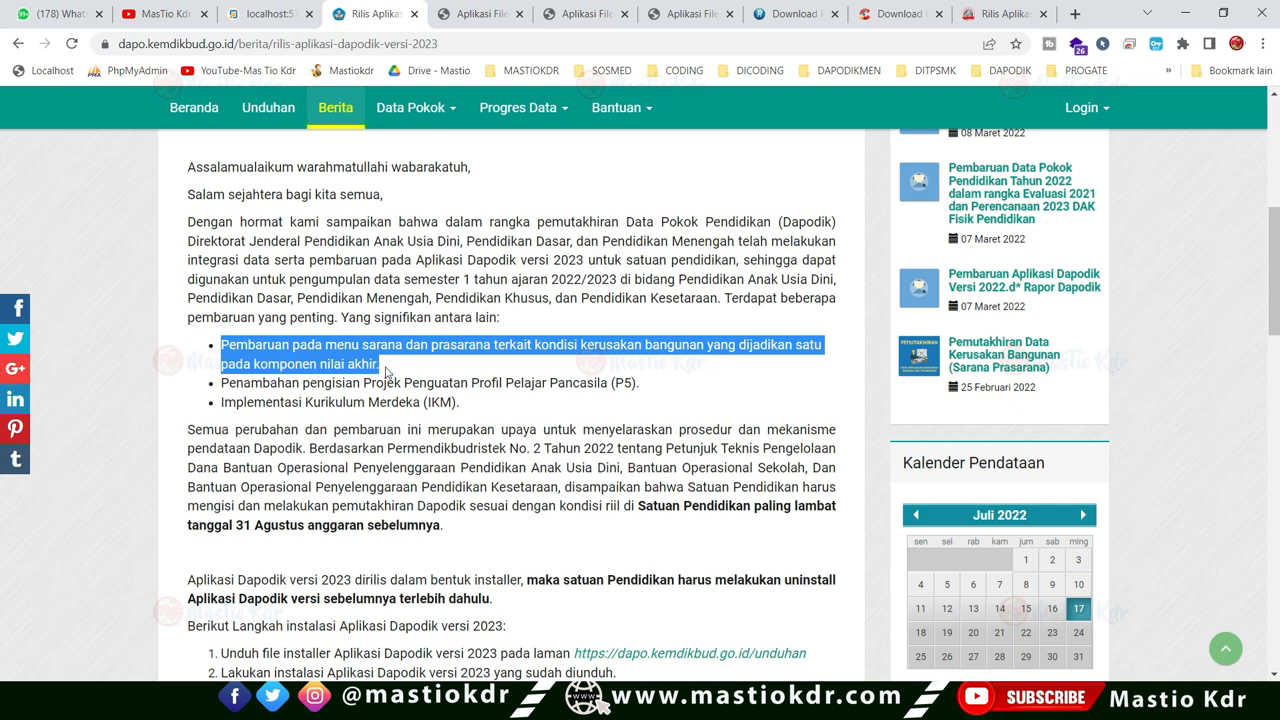
left_click_drag(219, 384, 590, 408)
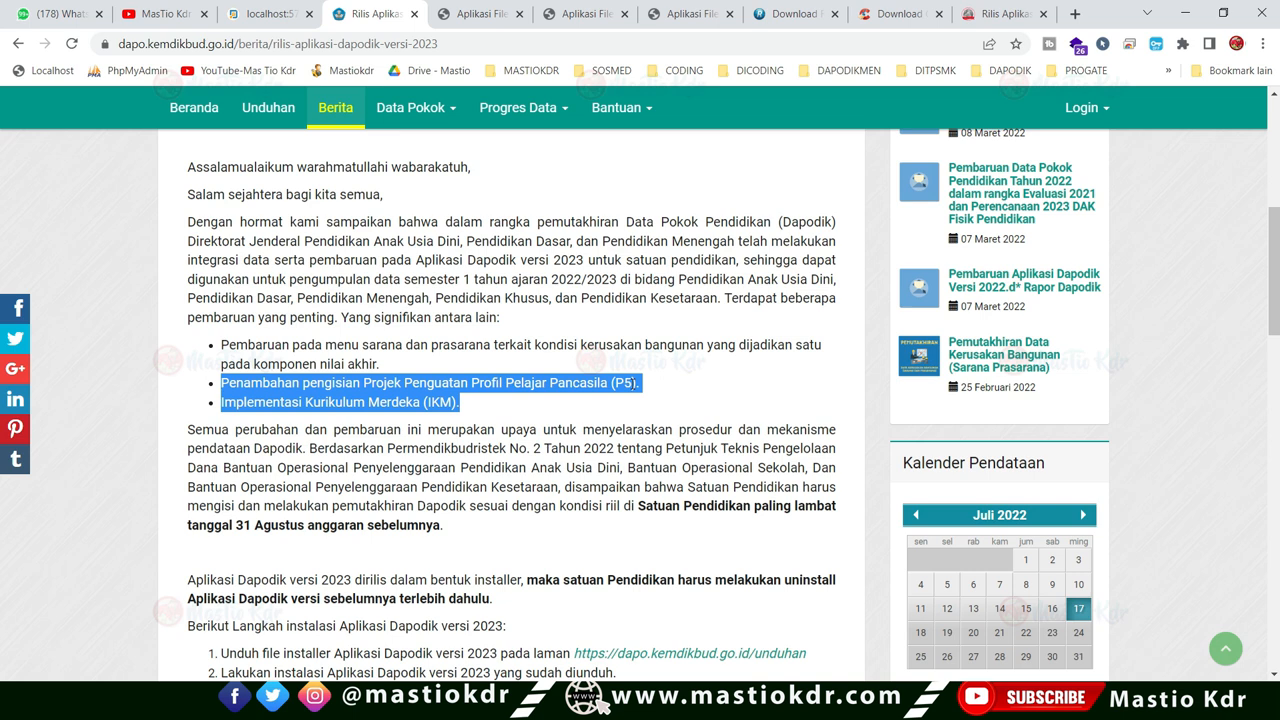
left_click(250, 408)
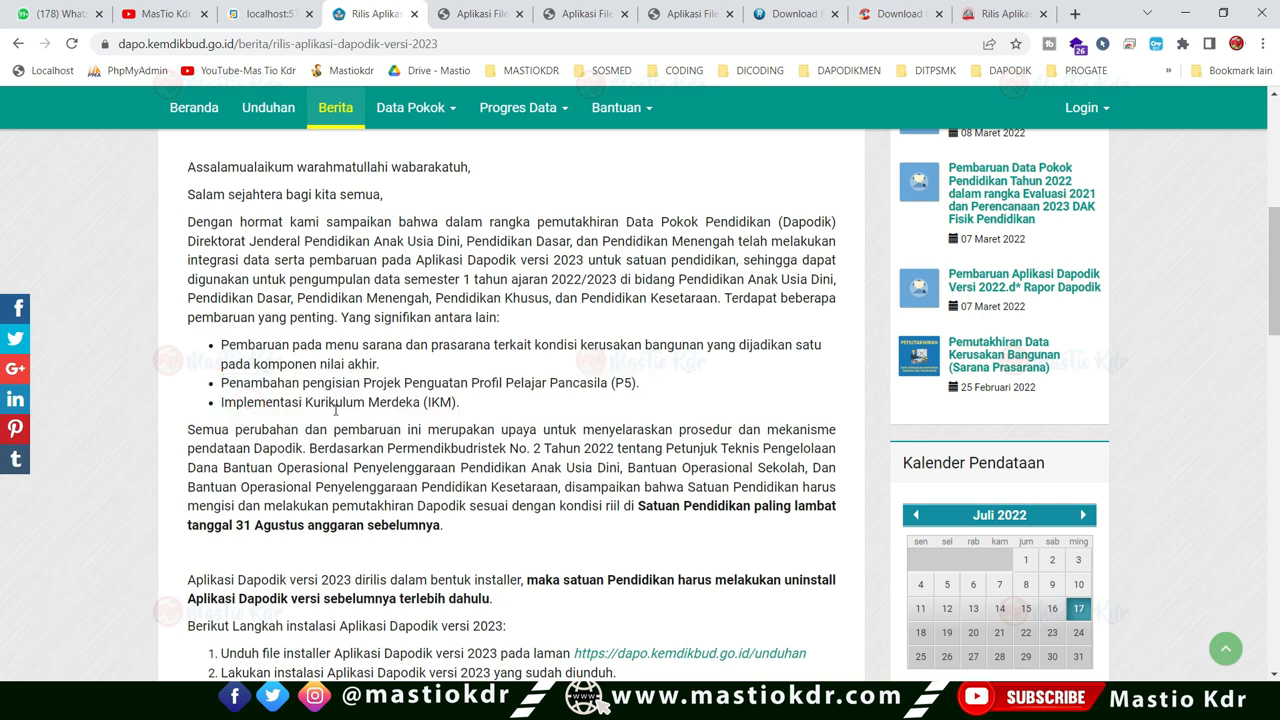
mouse_move(452, 407)
left_mouse_down()
mouse_move(220, 405)
mouse_move(471, 398)
left_mouse_up()
left_click(468, 405)
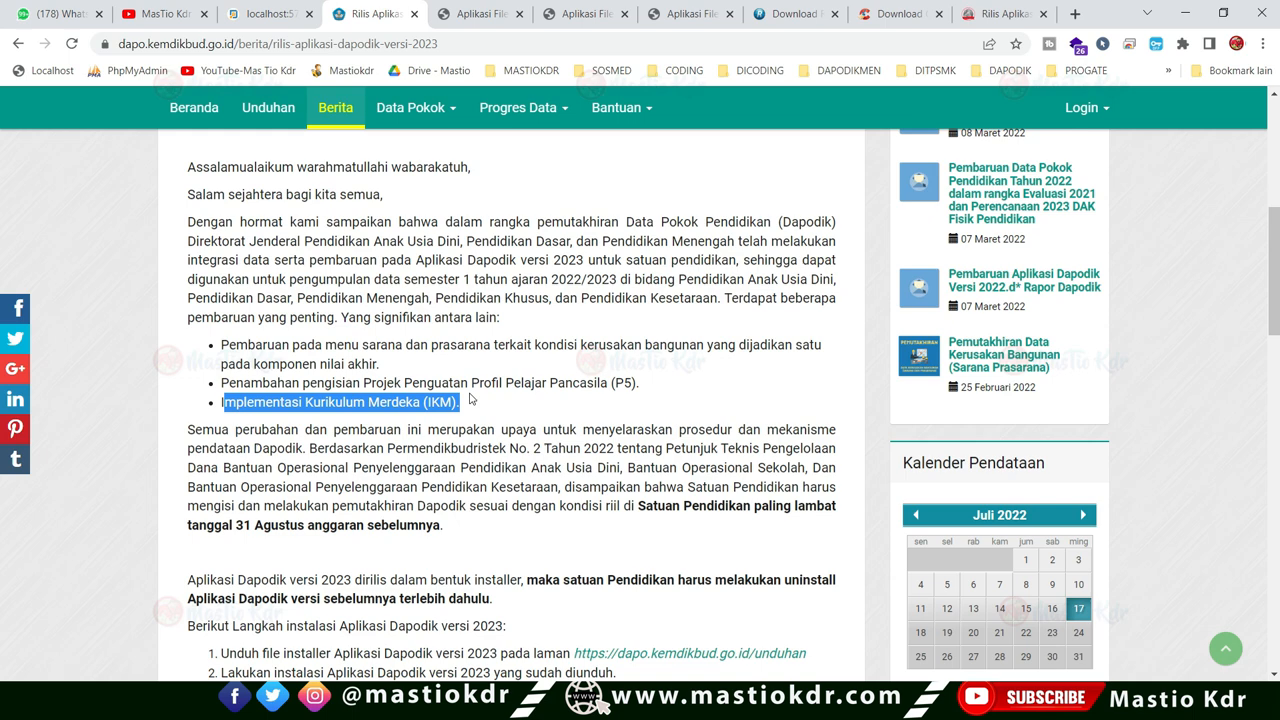
Switch to the mastiokdr.com page, glance through its Guru categories, and search the site for "044/".
left_click(1000, 14)
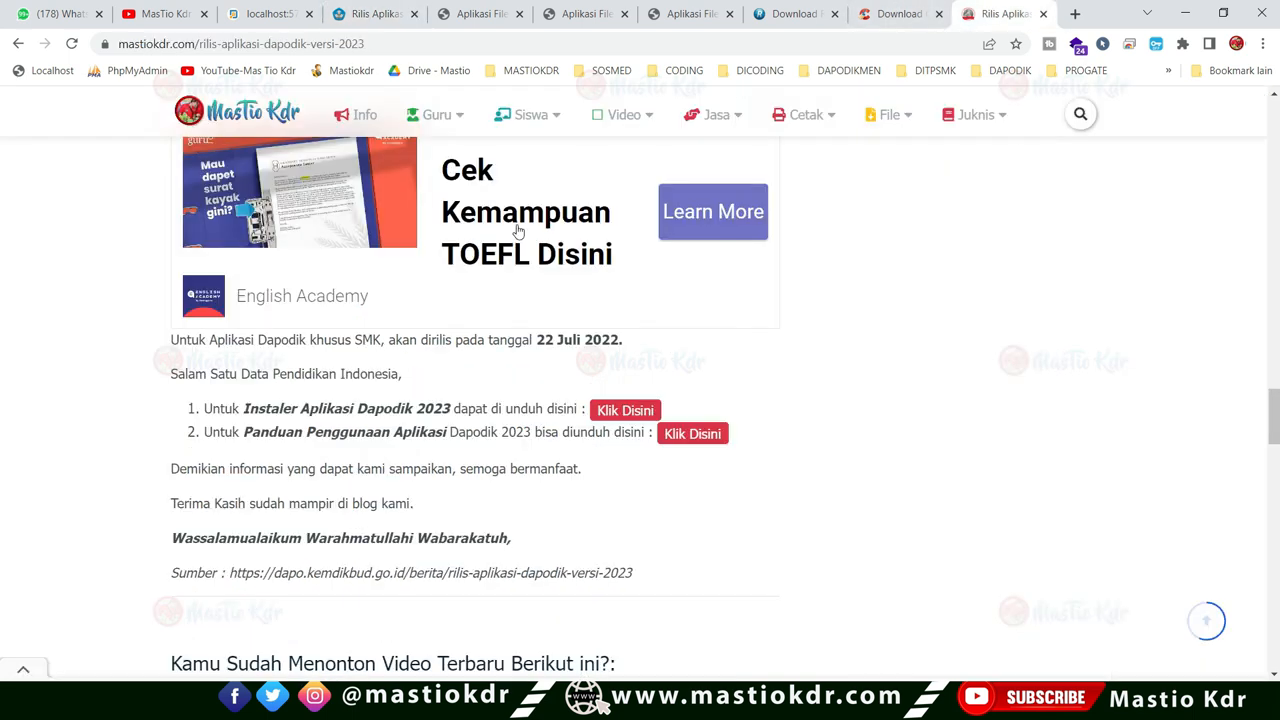
scroll(428, 300, "up", 2)
mouse_move(430, 115)
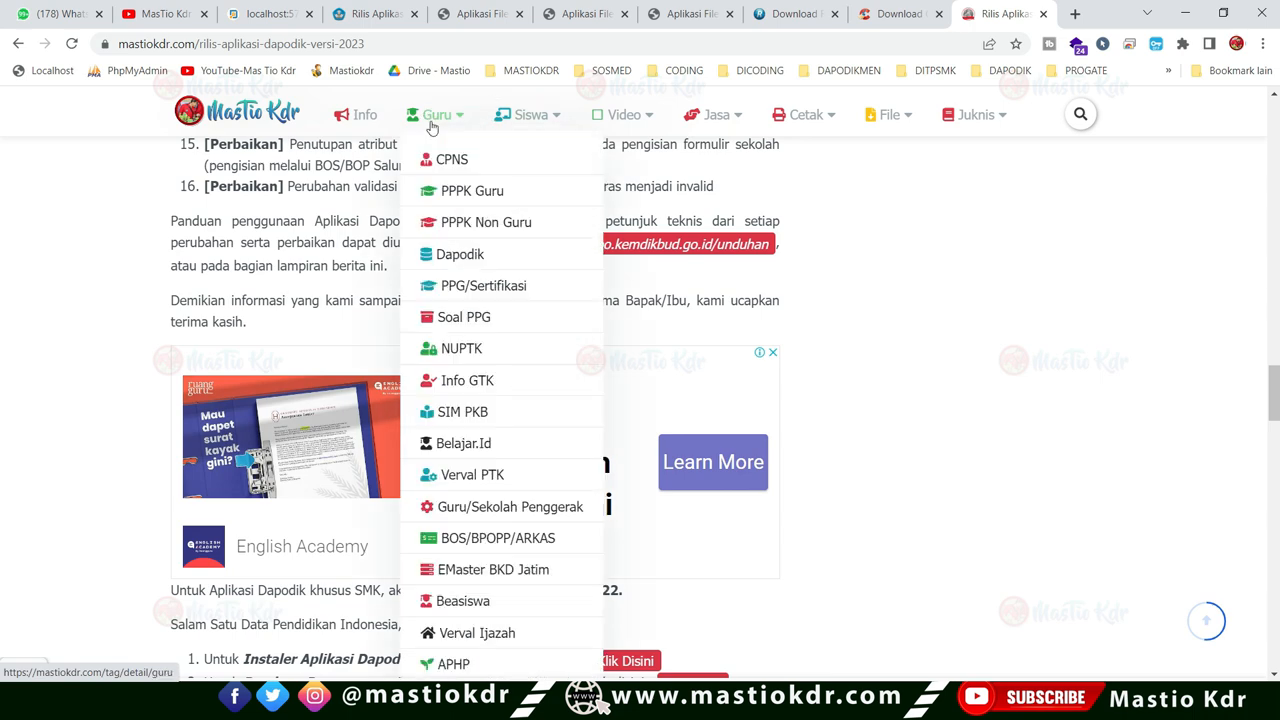
scroll(500, 505, "down", 1)
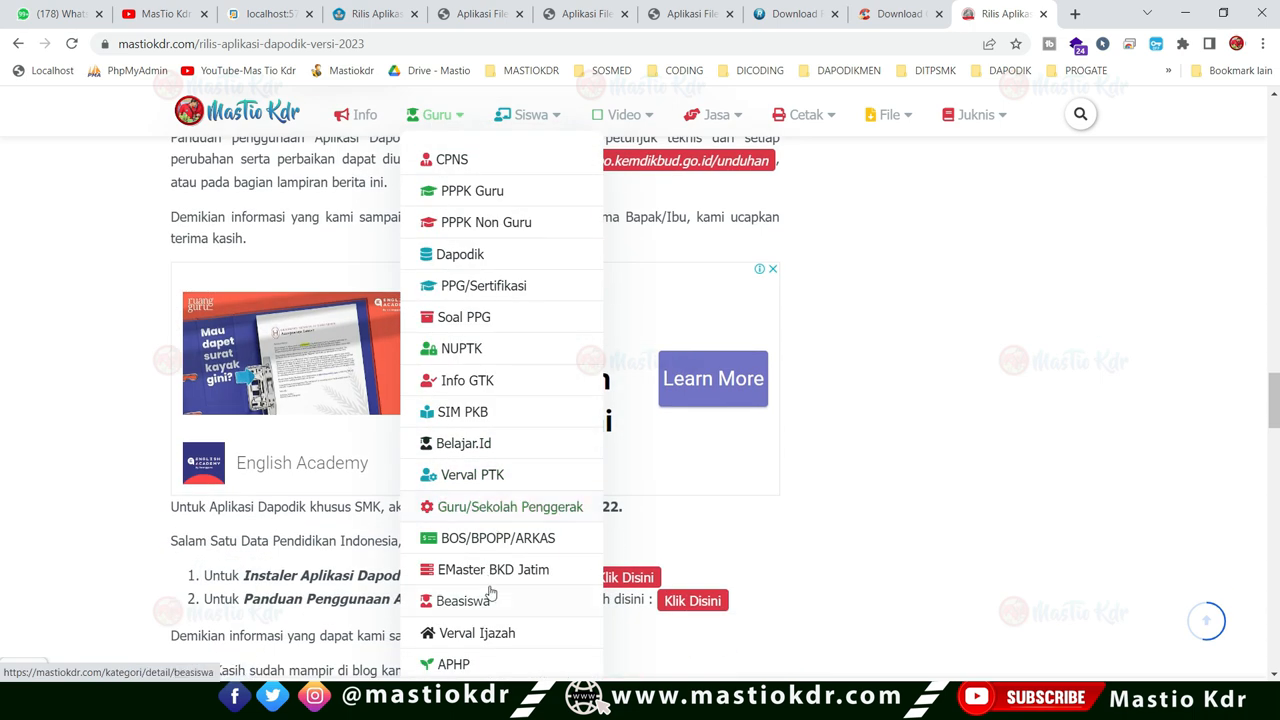
scroll(489, 592, "up", 4)
left_click(998, 299)
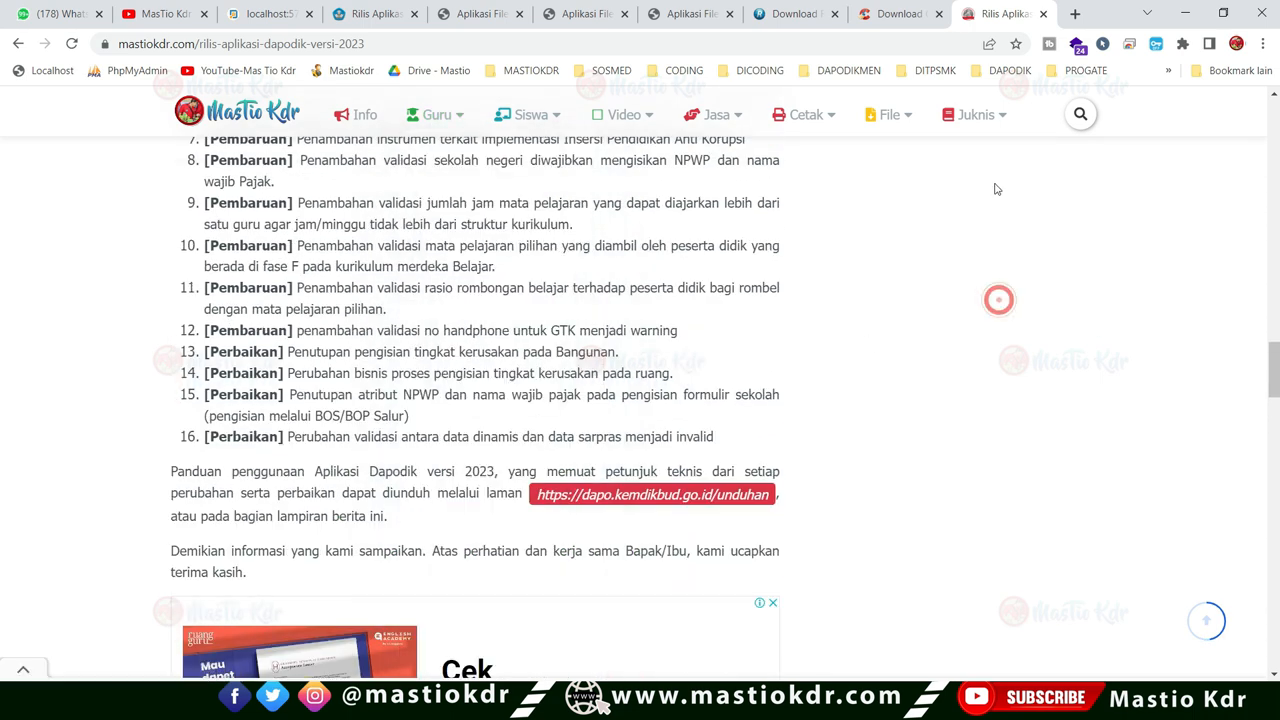
left_click(1080, 114)
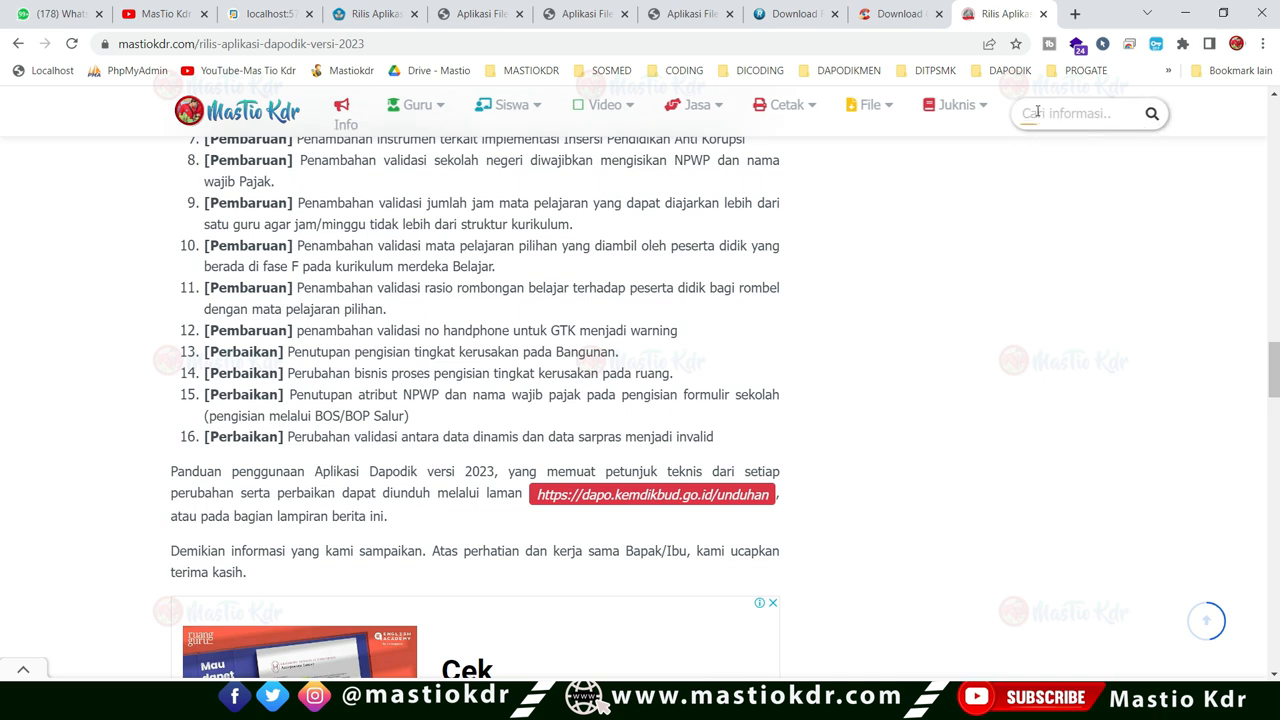
type("IK")
type("044/")
key("Return")
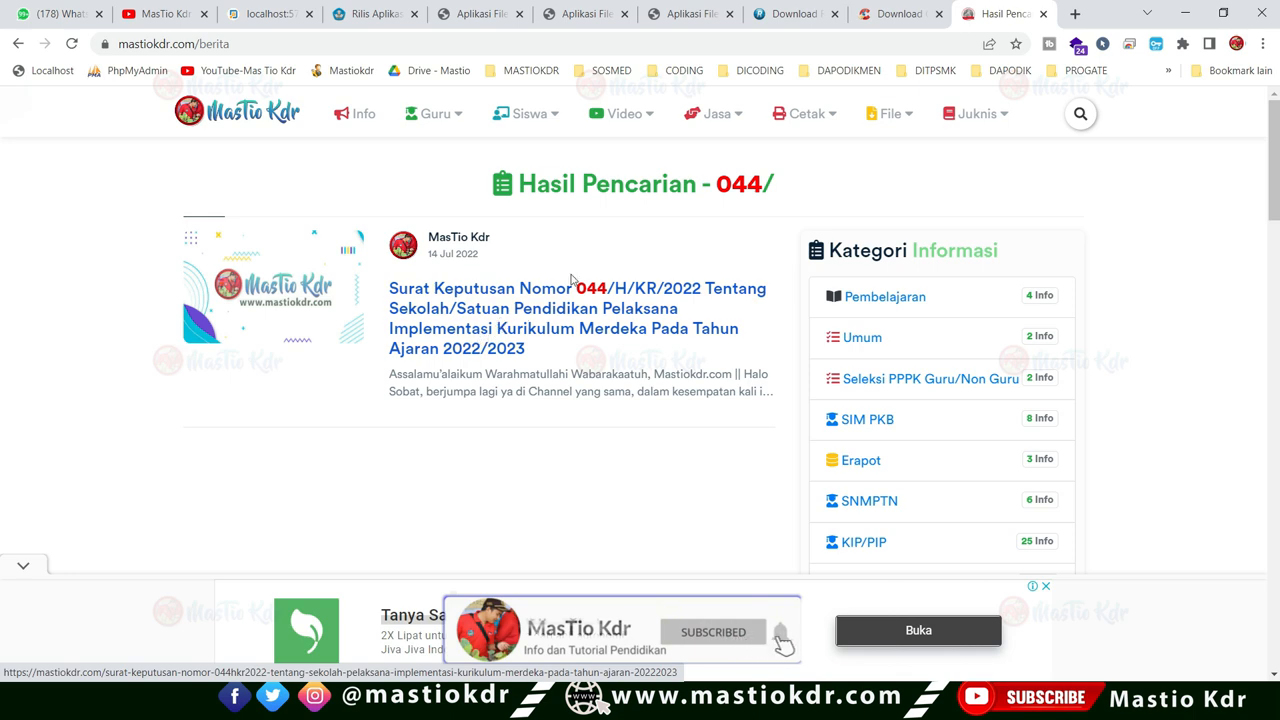
Highlight Implementasi Kurikulum Merdeka (IKM) in the release article, referring back to the 044/ search results on mastiokdr.com.
left_click(358, 7)
left_click(575, 374)
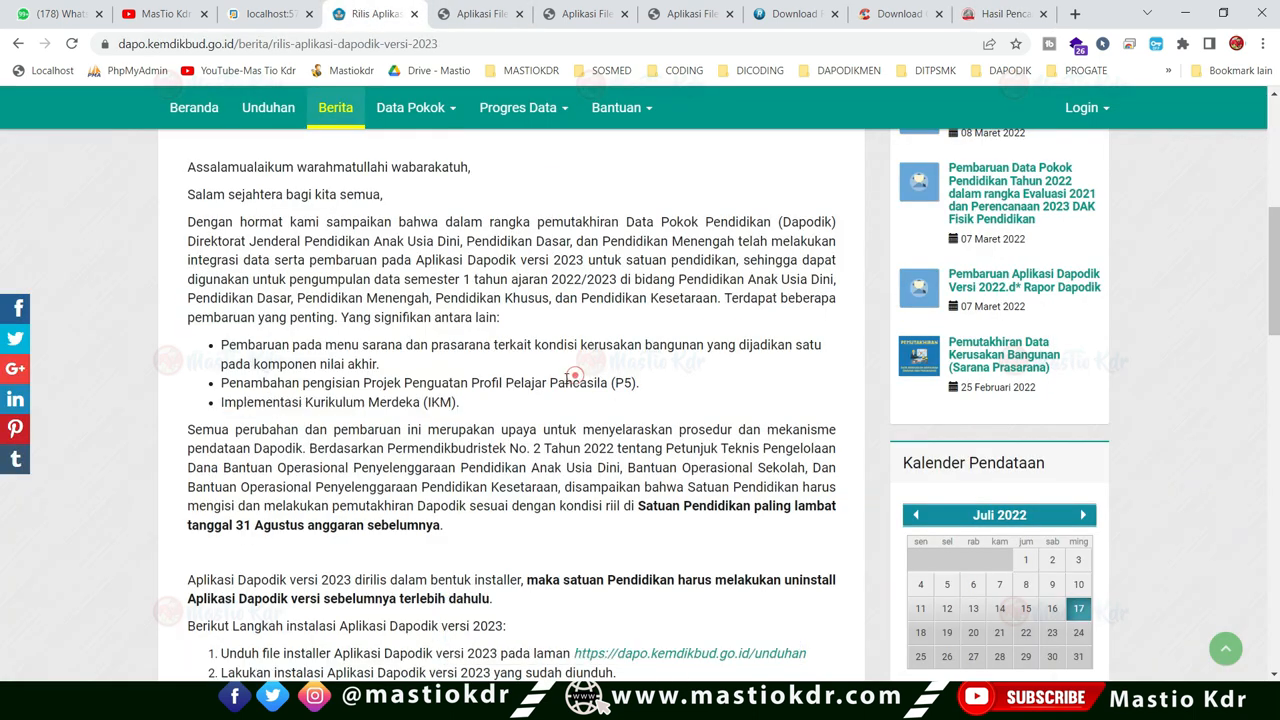
left_click_drag(222, 402, 460, 404)
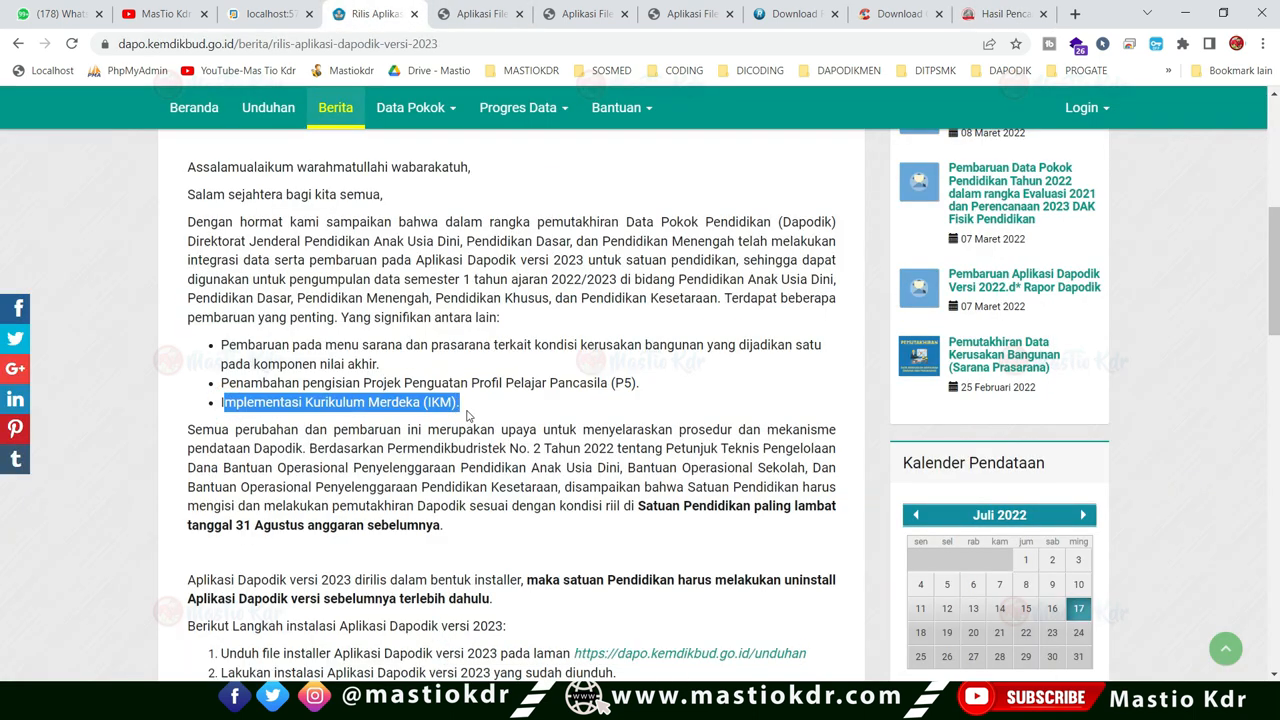
left_click(1010, 14)
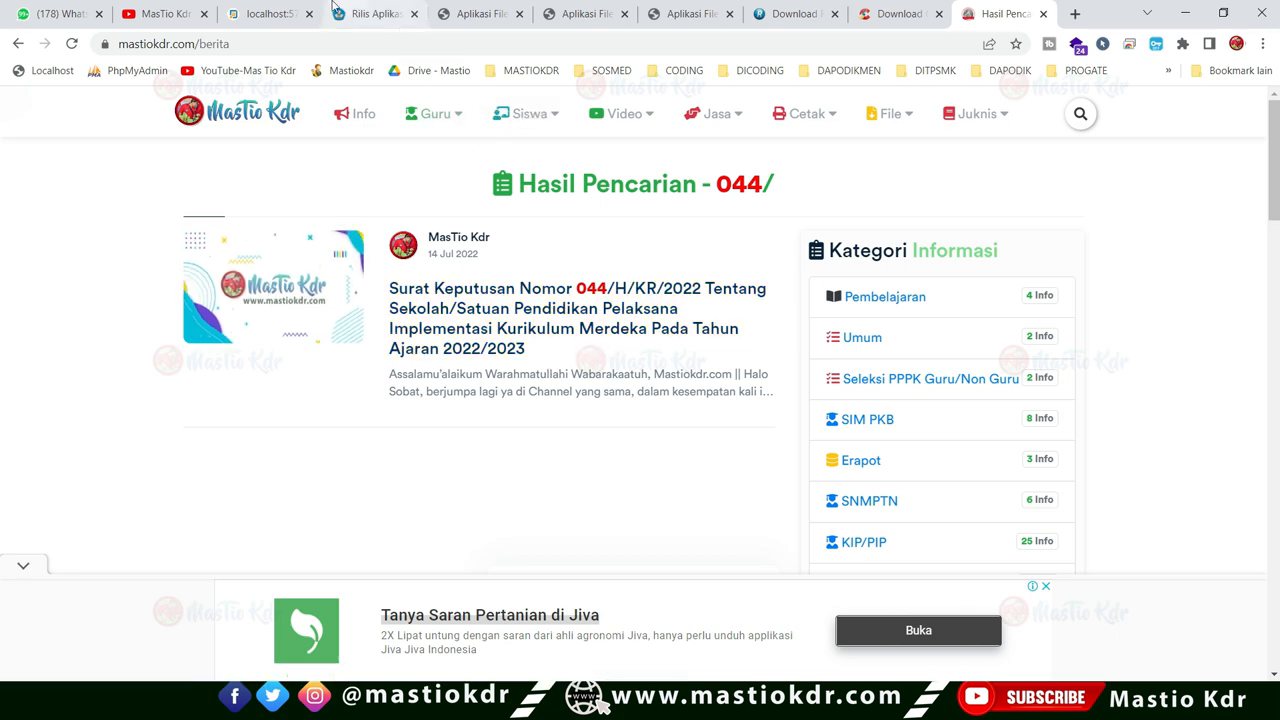
left_click(376, 12)
left_click_drag(478, 411, 219, 410)
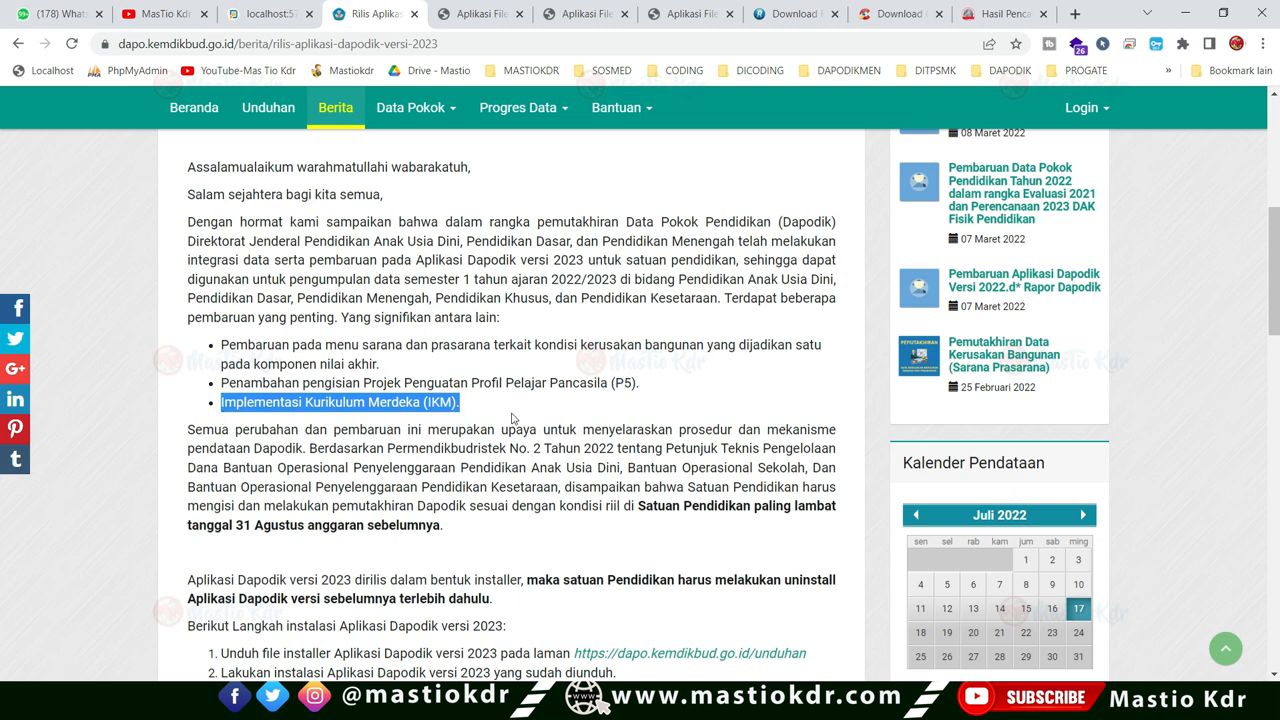
Close the local Dapodik registration page at localhost:5774.
left_click(272, 13)
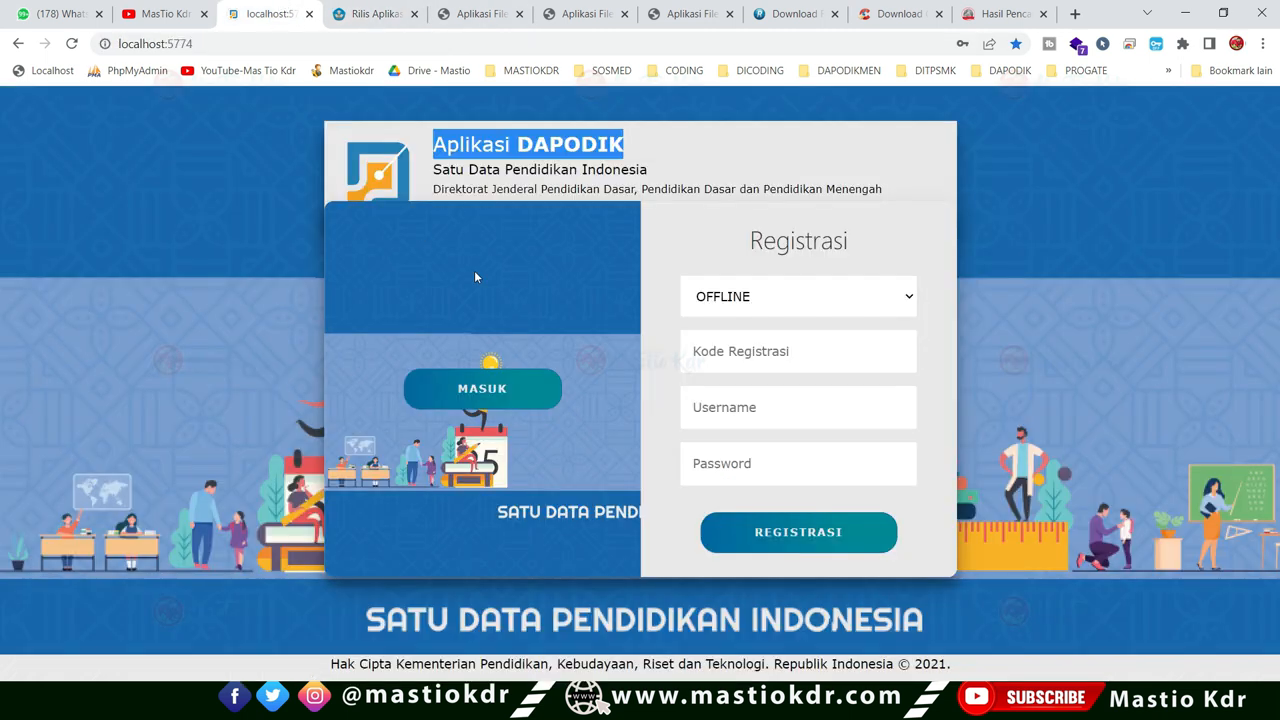
left_click(526, 172)
left_click(309, 14)
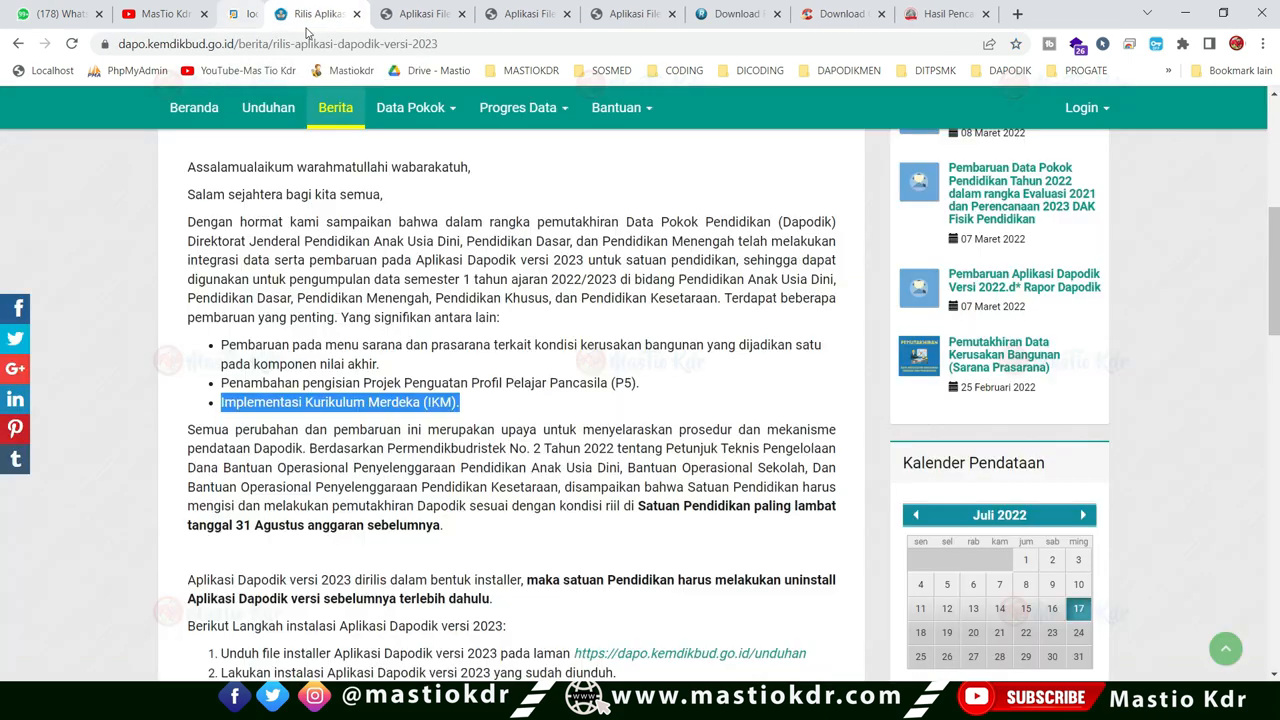
Find Revo Uninstaller on the computer by searching for "REVO" and launch it.
key("super")
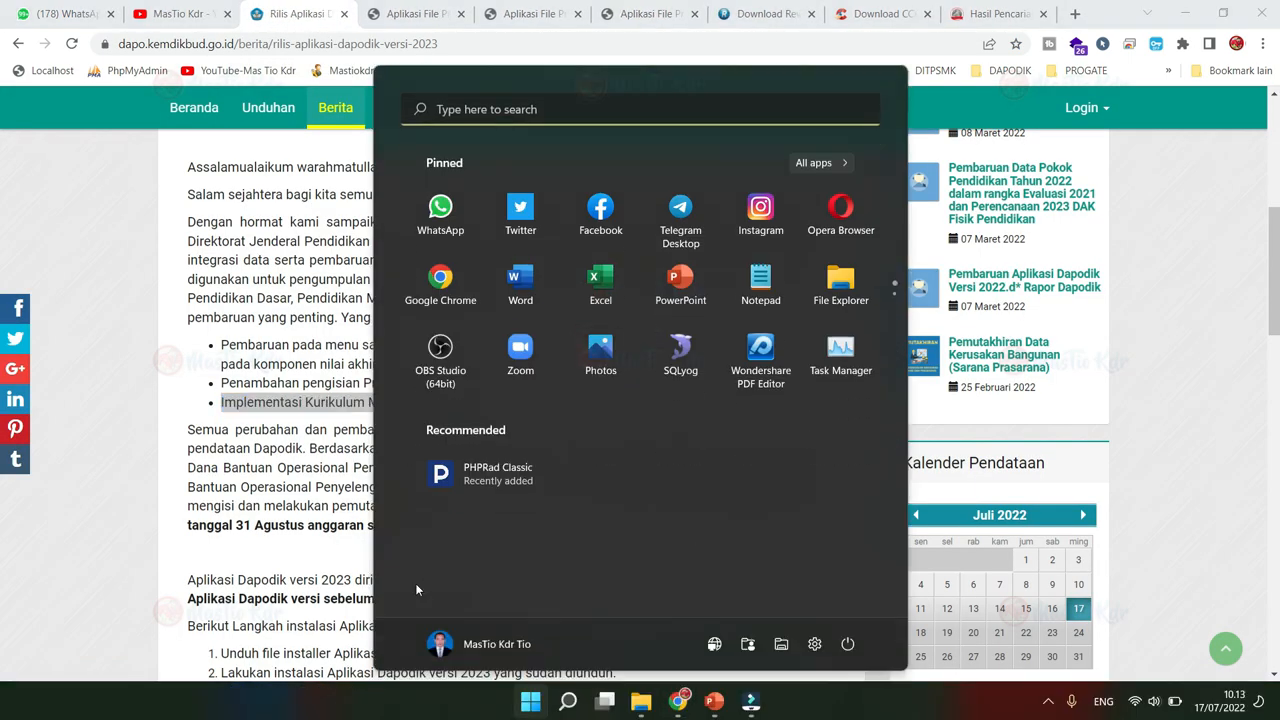
type("REVO")
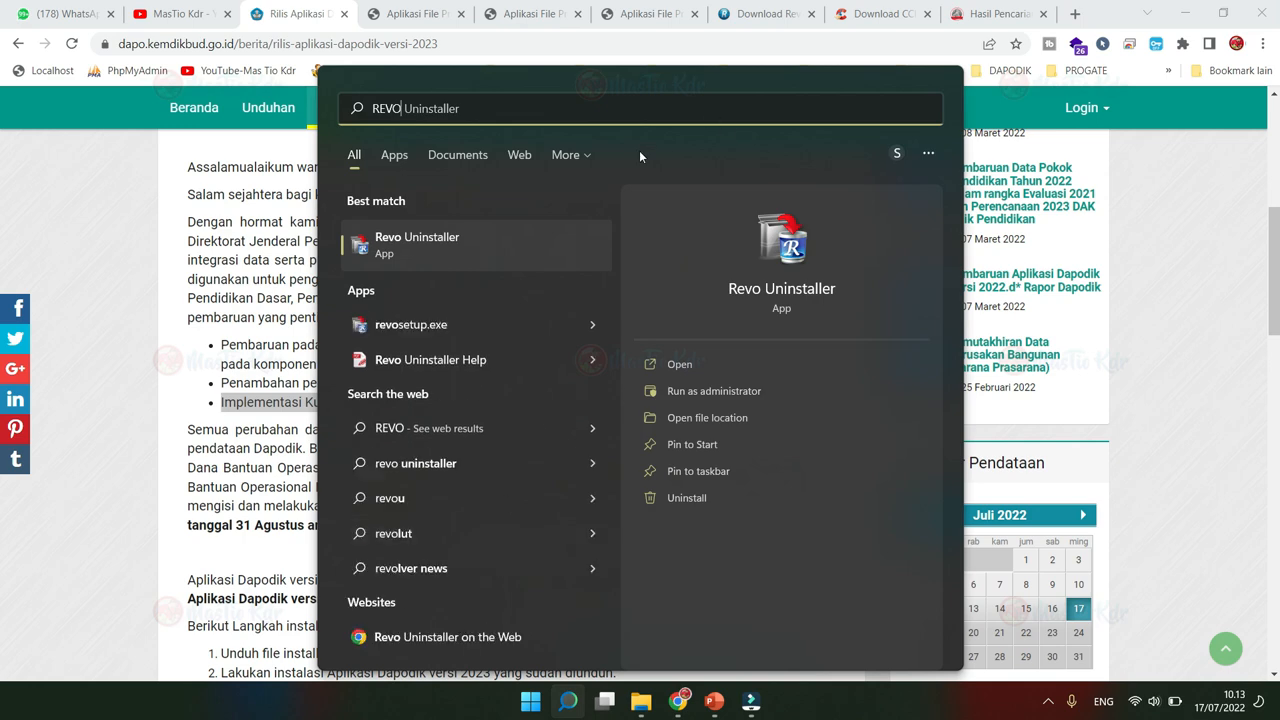
left_click(465, 246)
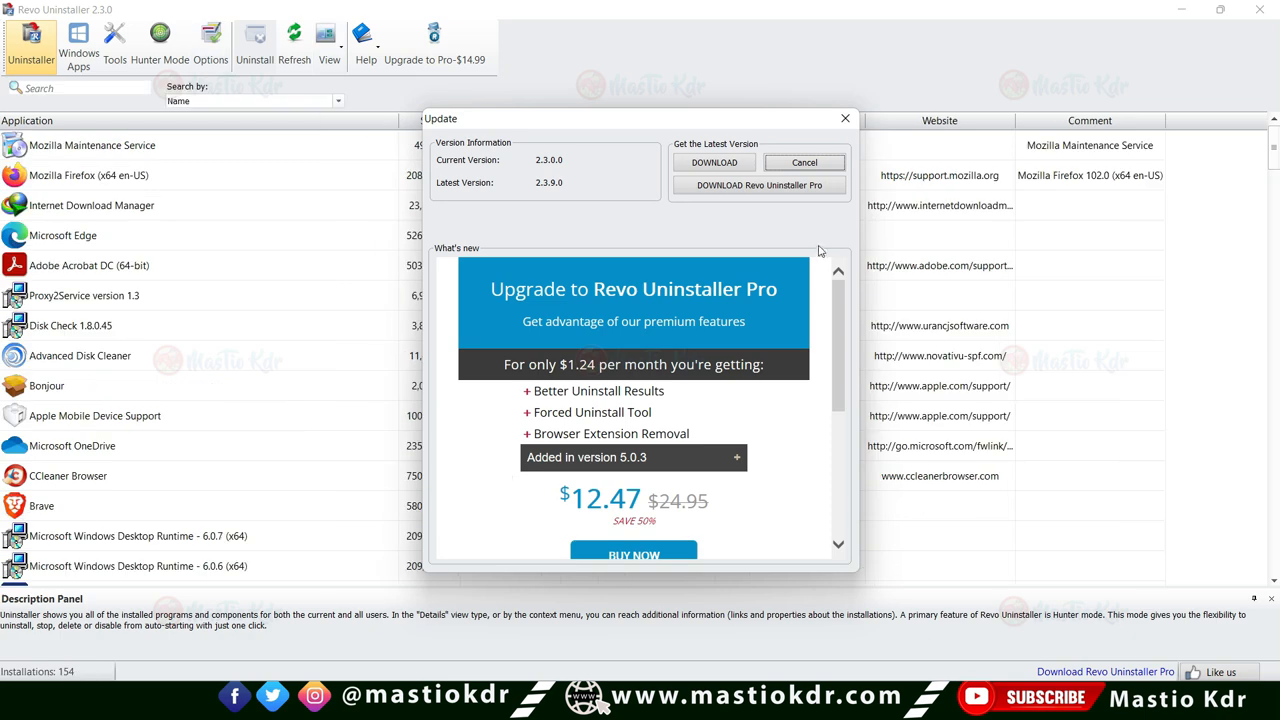
Dismiss the update offer, search the installed programs for "DAPO", and uninstall Dapodik versi 2022, confirming removal of all its components.
left_click(845, 118)
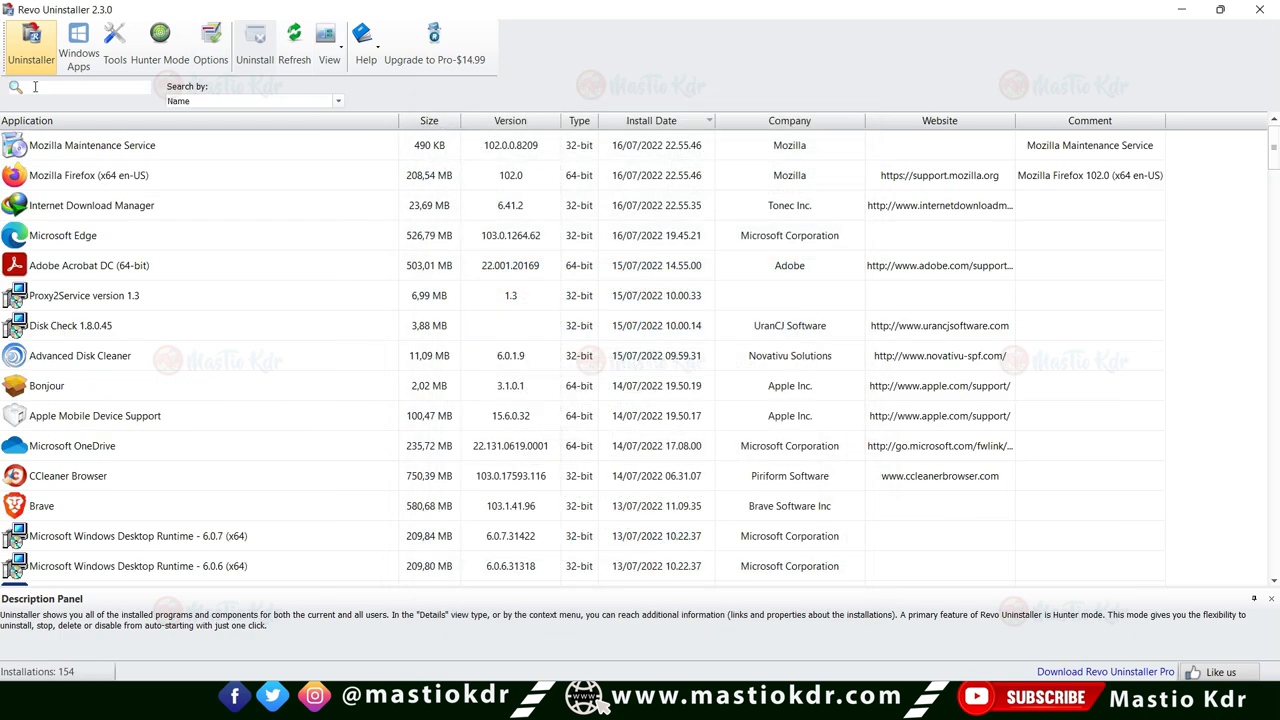
type("DAPO")
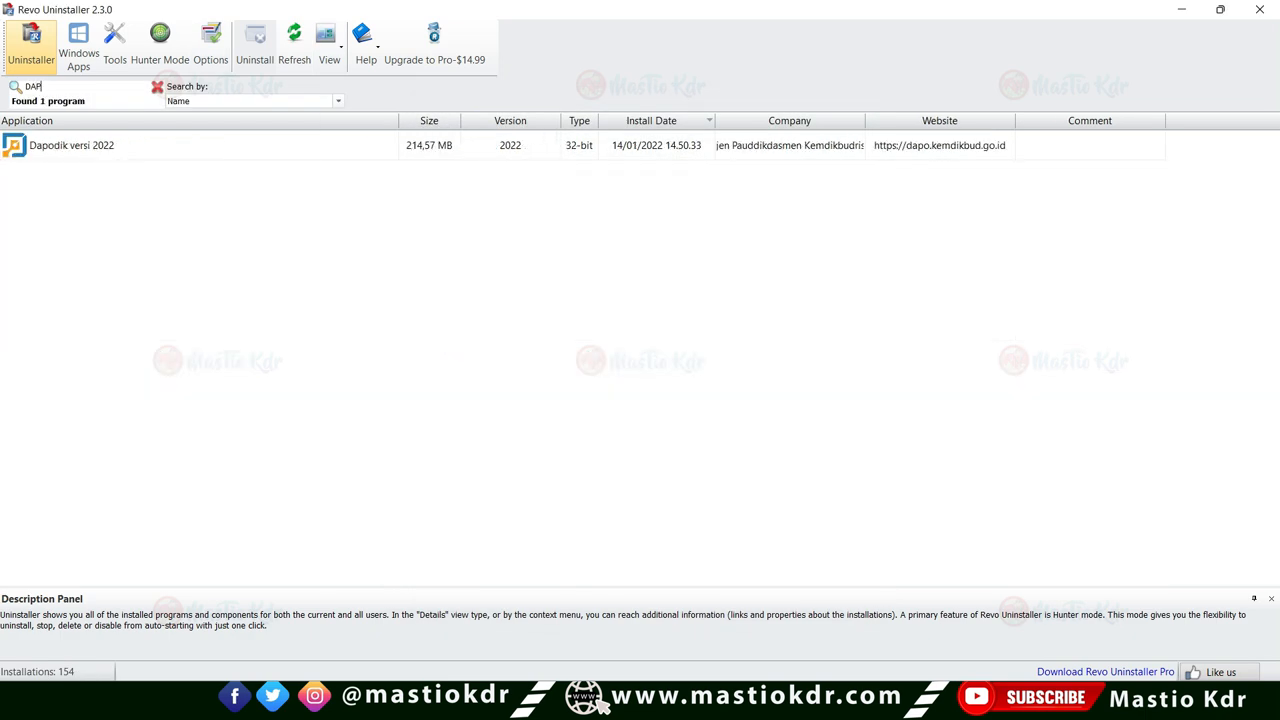
left_click(82, 146)
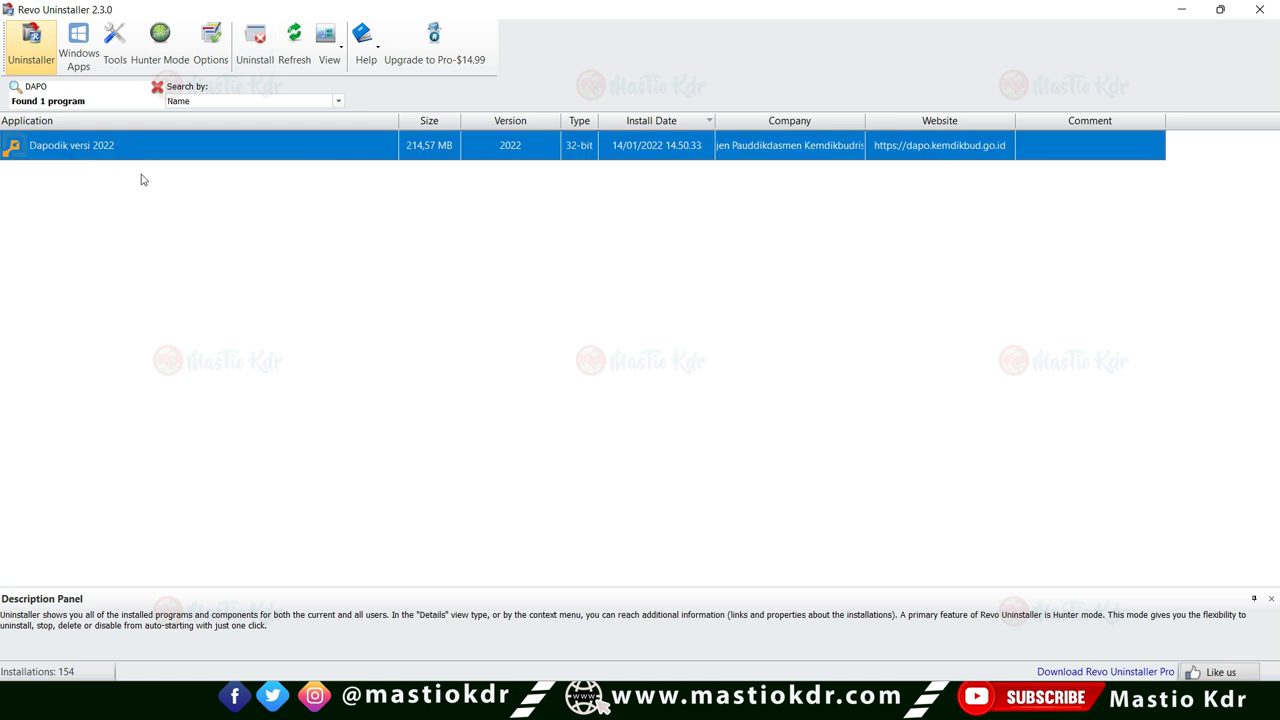
left_click(257, 60)
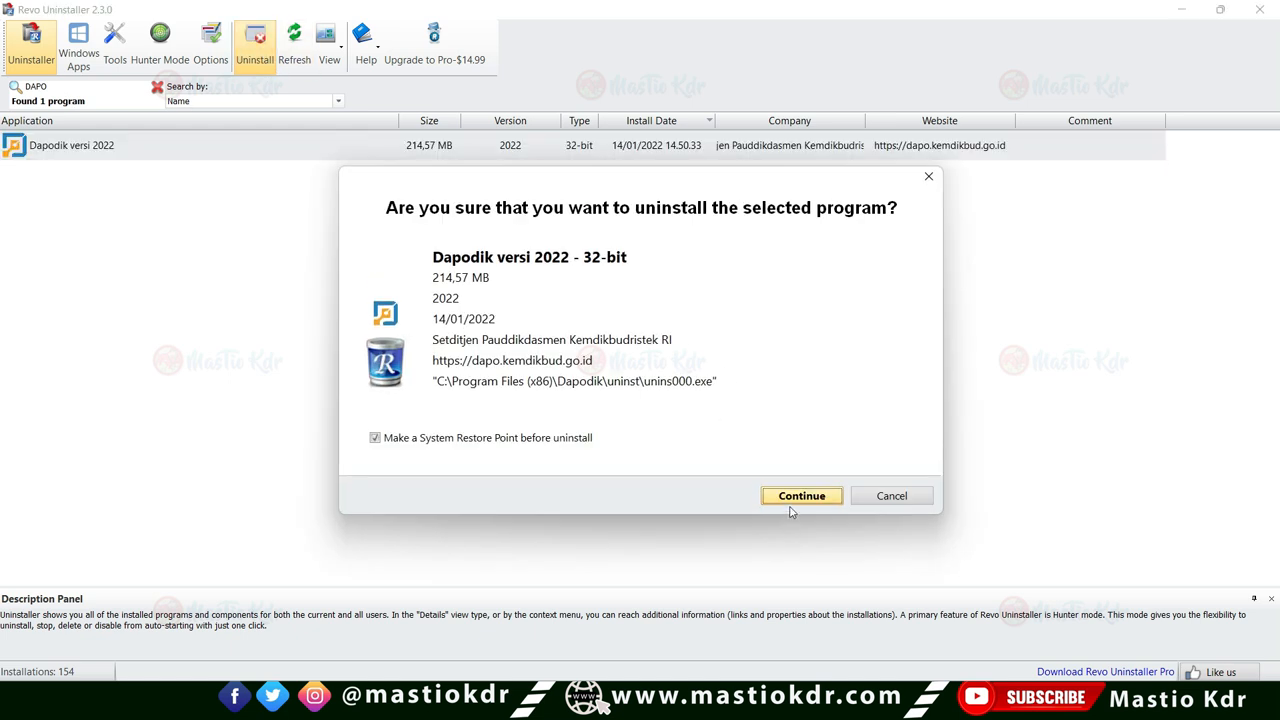
left_click(798, 500)
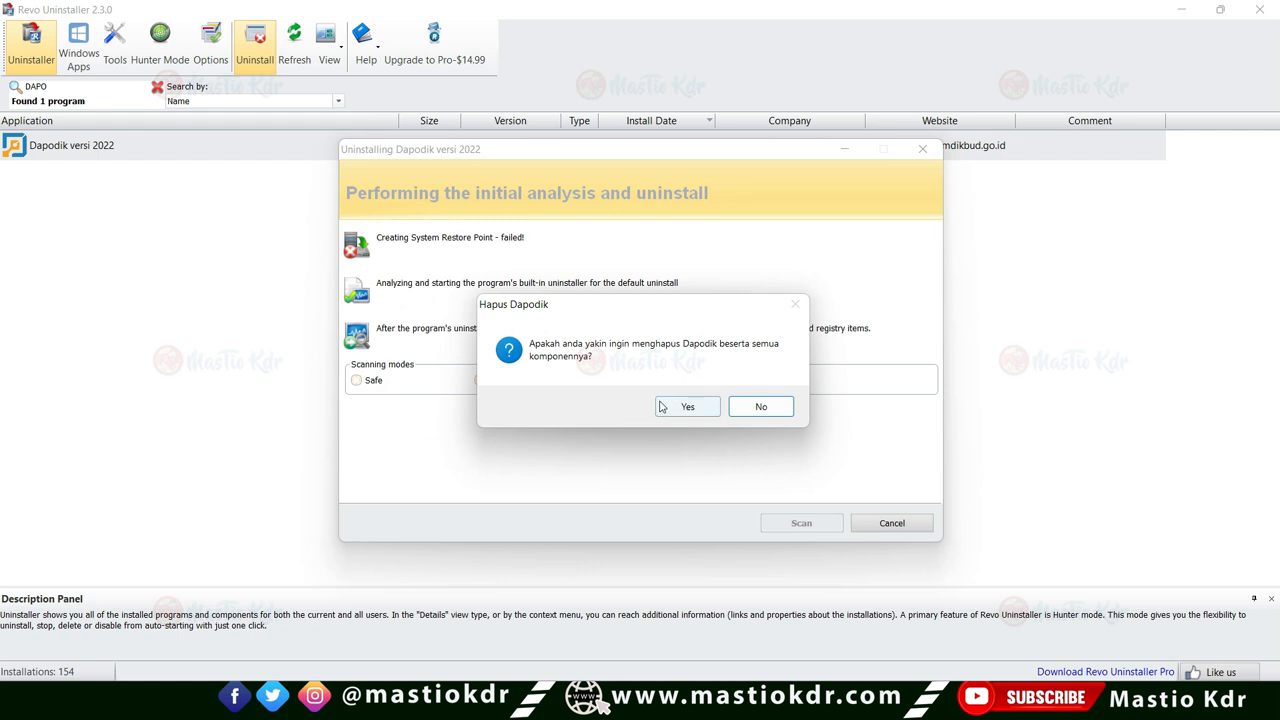
left_click(684, 407)
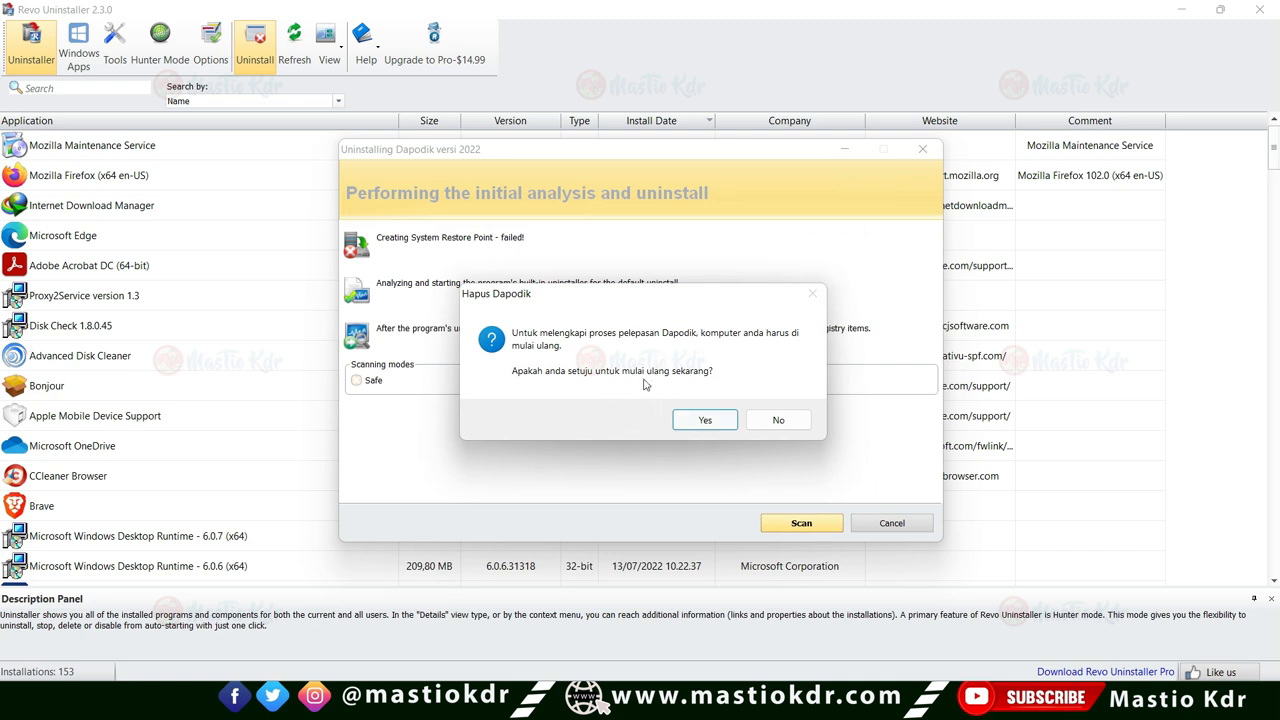
Decline the immediate computer restart and scan for Dapodik leftovers, acknowledging the scan result.
left_click(781, 422)
left_click(801, 526)
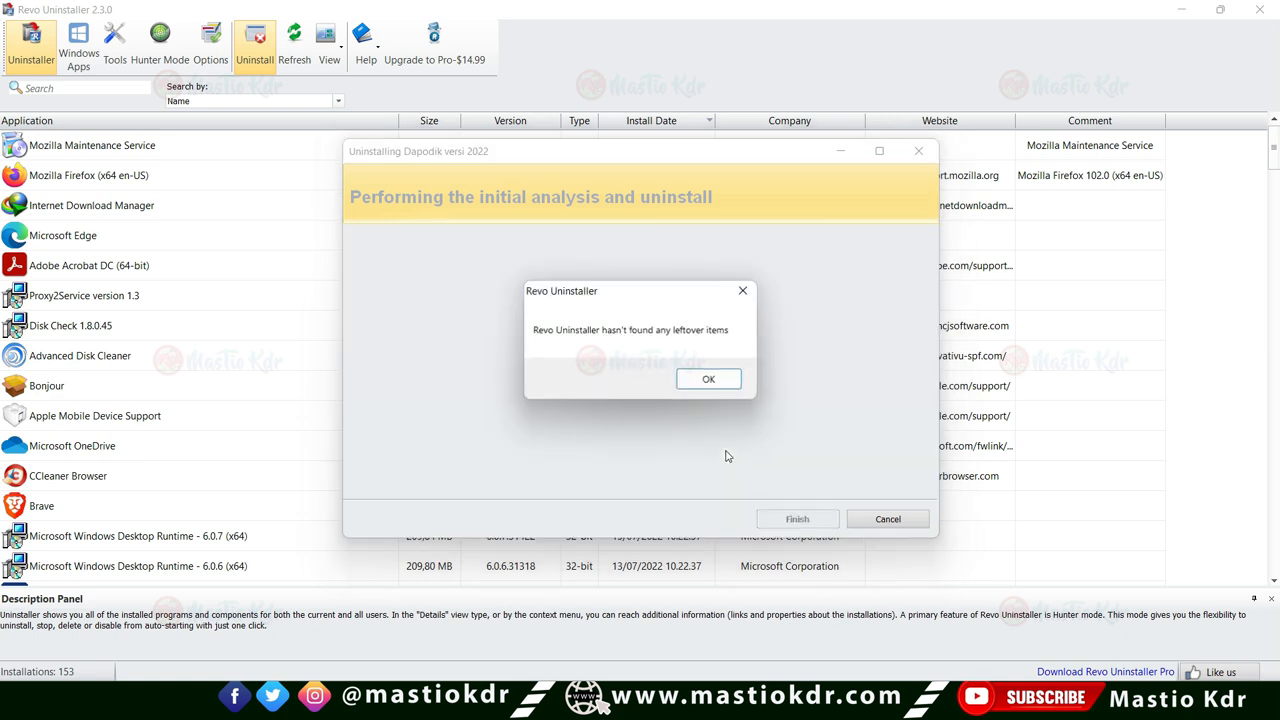
left_click(728, 384)
Search the installed programs list for "DAPO" to check whether Dapodik is still installed.
scroll(70, 300, "down", 1)
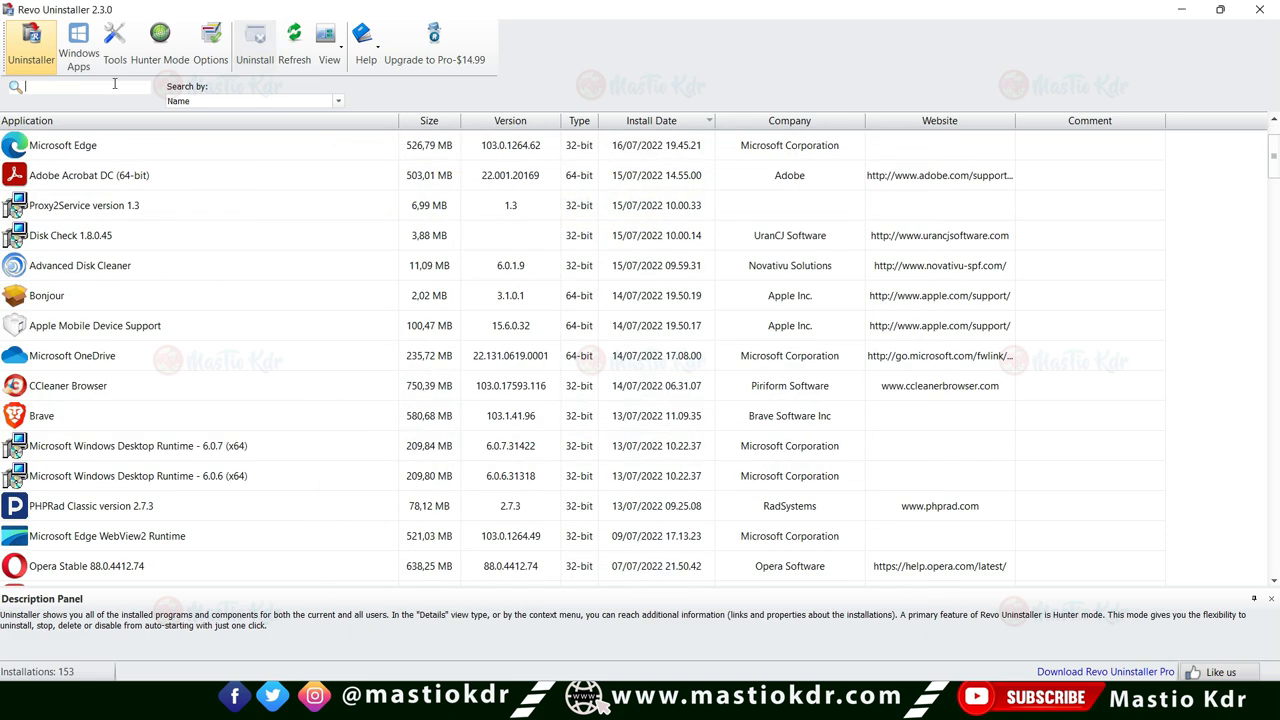
left_click(102, 89)
type("DAPO")
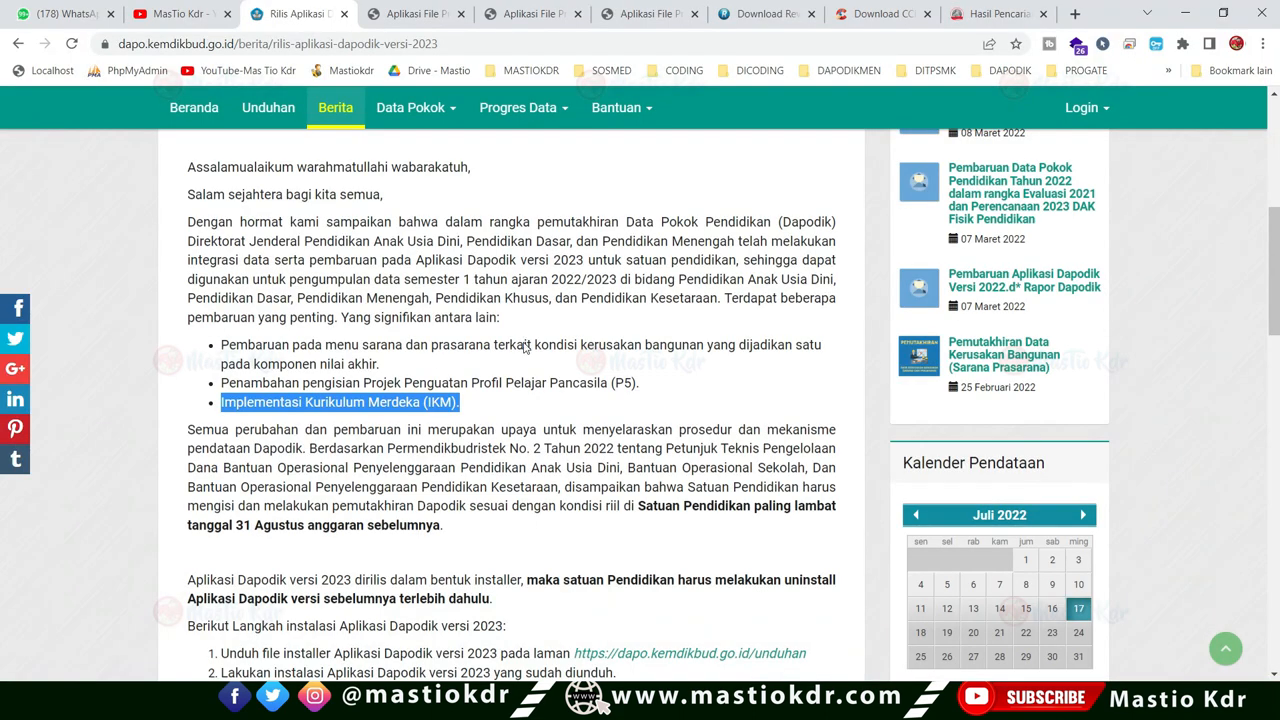
Launch CCleaner as administrator and run the cleaner twice in Custom Clean with the preselected items.
key("super")
type("CC")
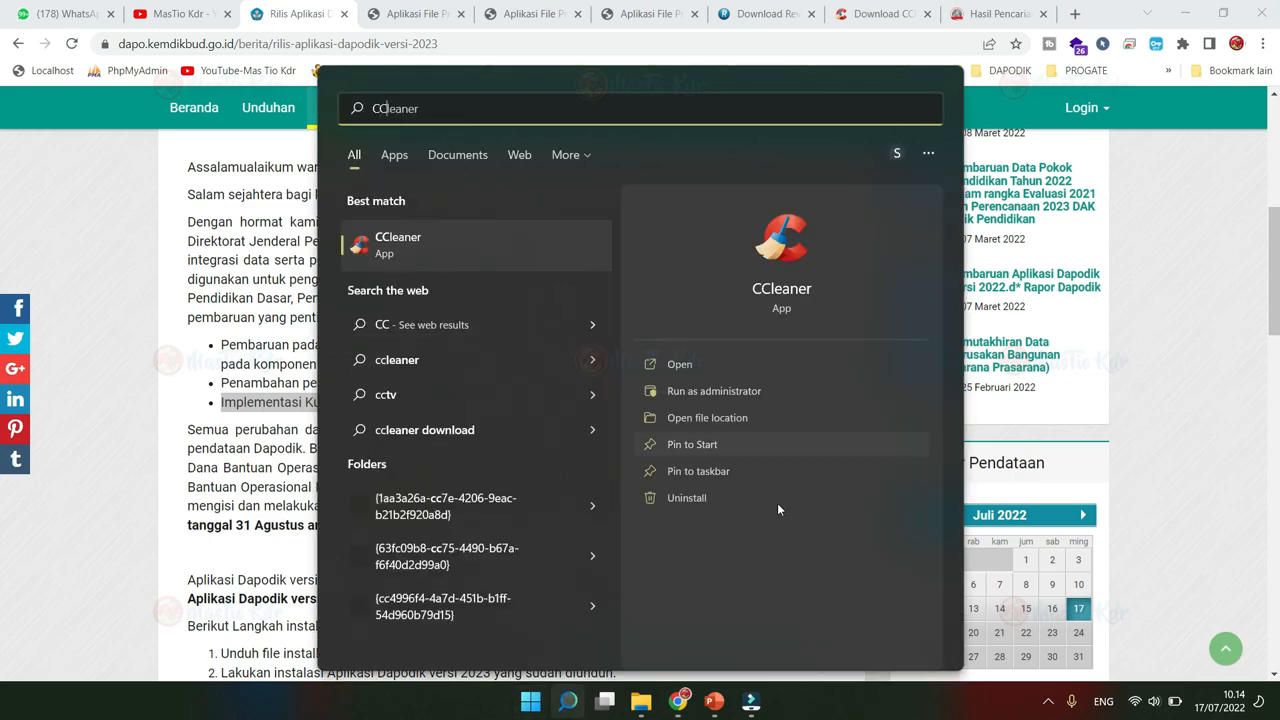
left_click(716, 396)
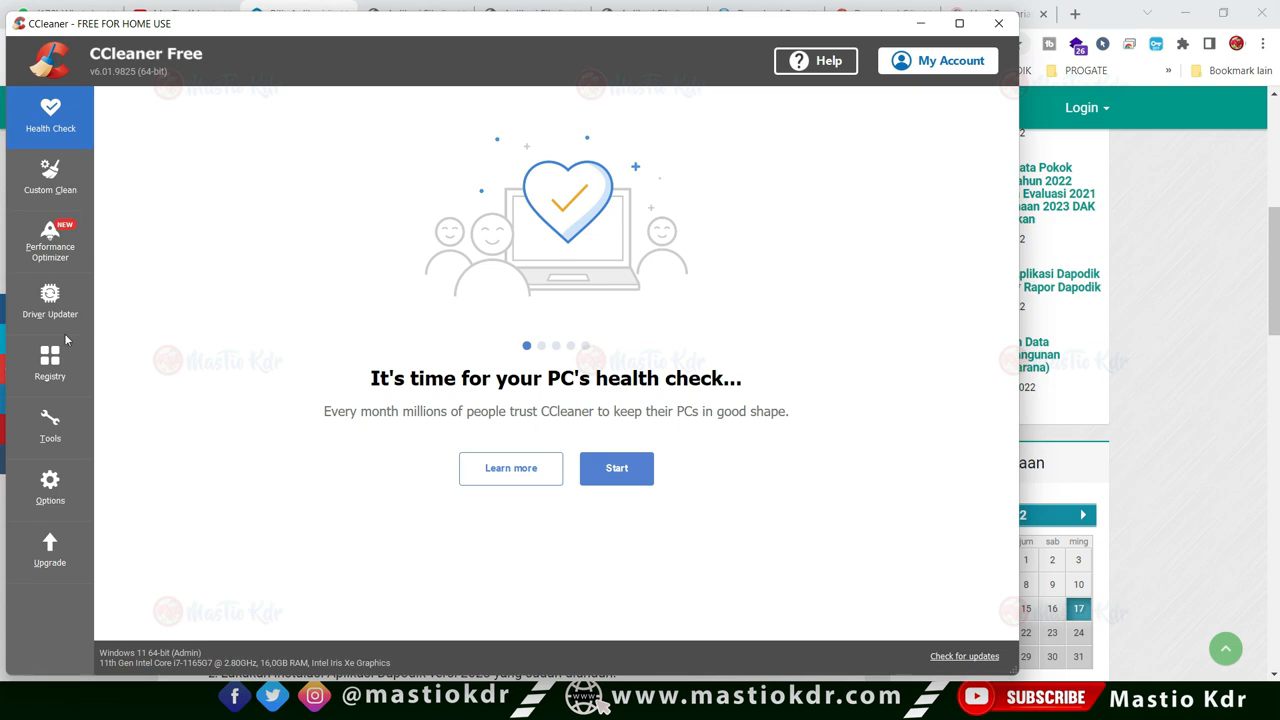
left_click(63, 198)
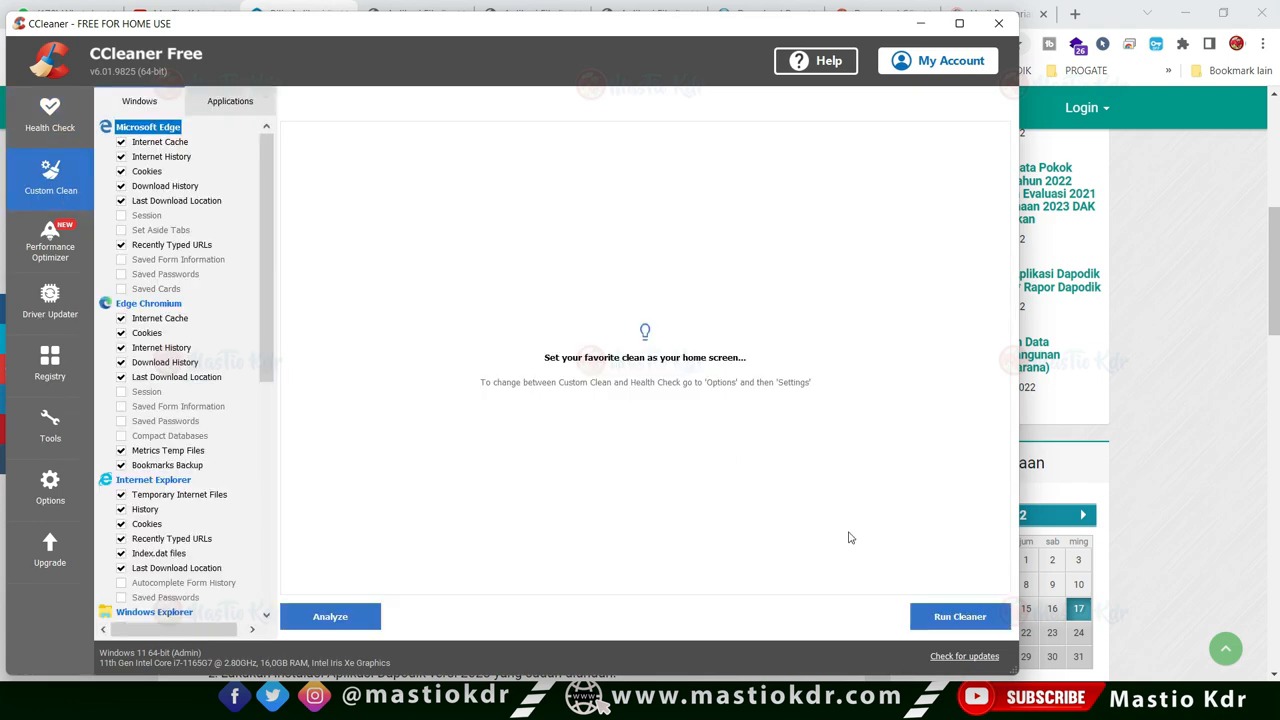
left_click(977, 614)
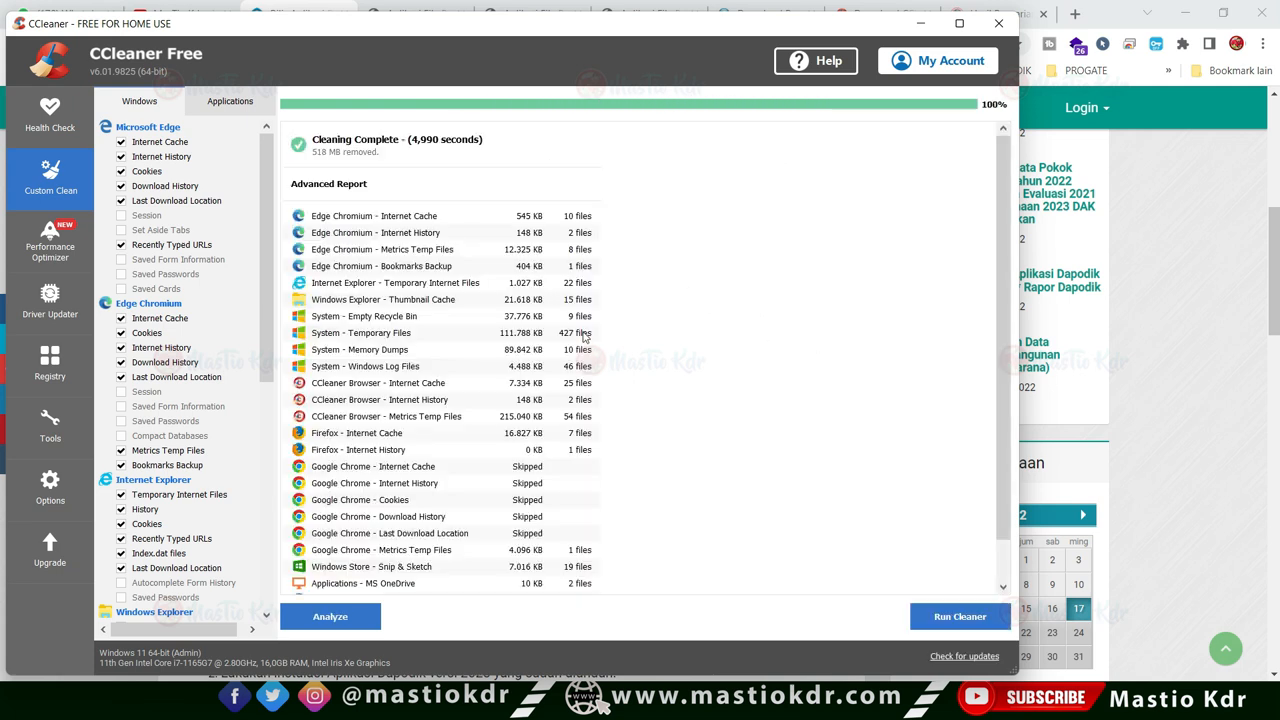
left_click(968, 612)
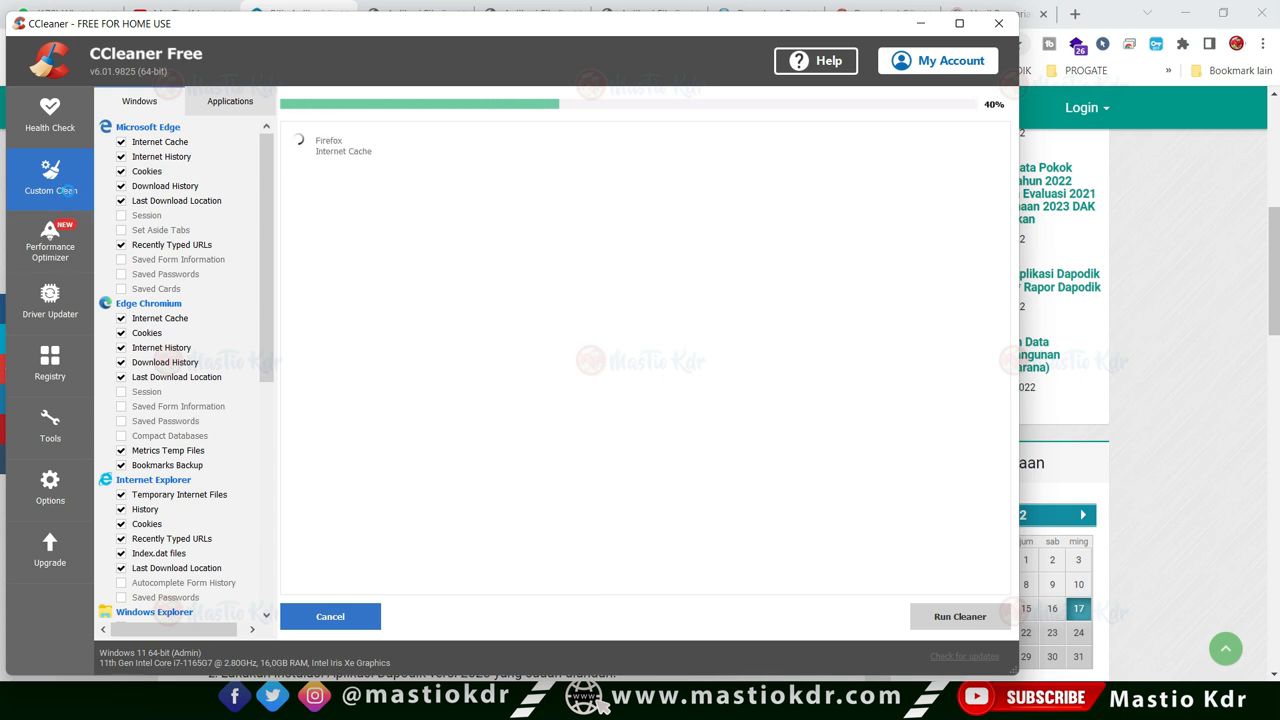
Scan the registry for issues and fix all selected ones without backing up the registry.
left_click(50, 365)
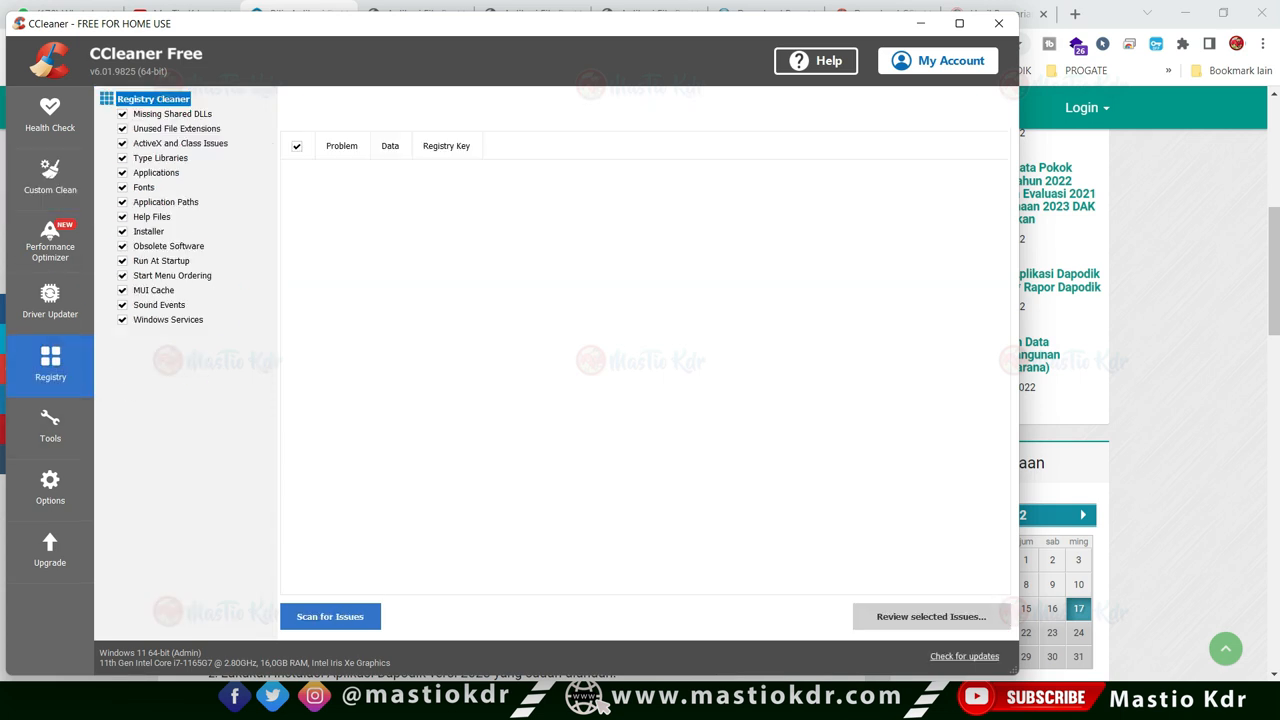
left_click(376, 617)
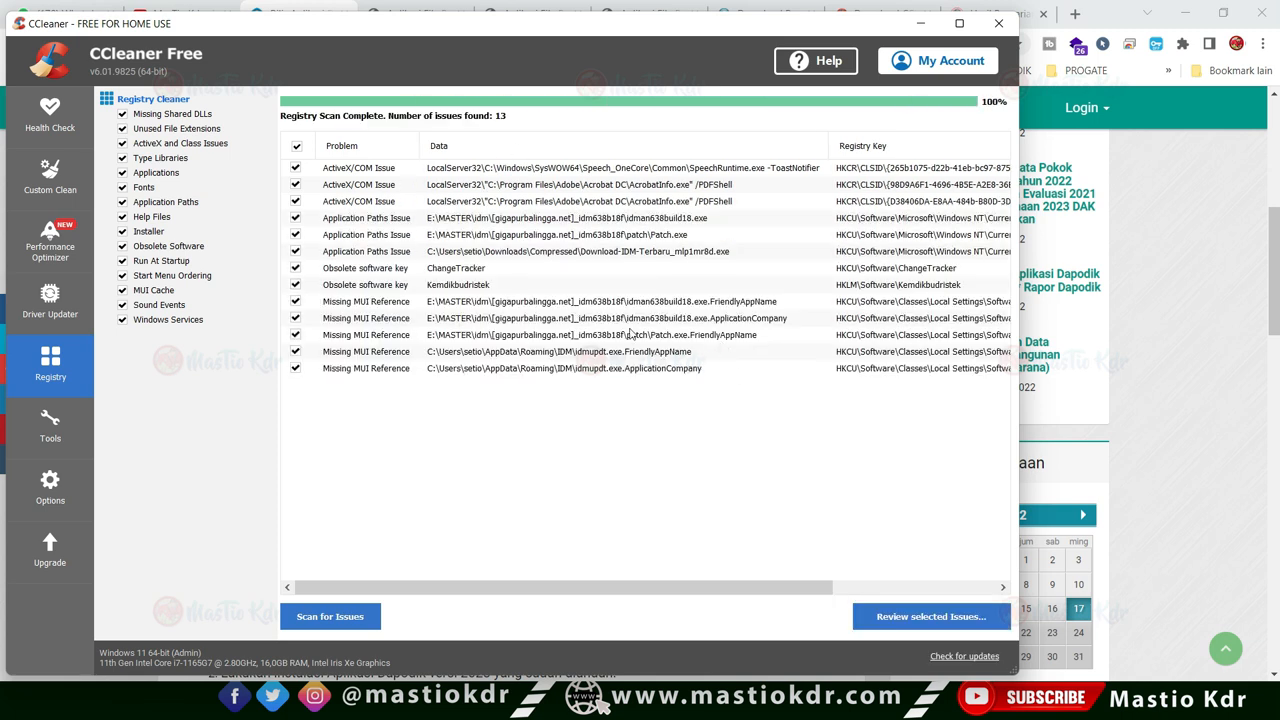
left_click(915, 626)
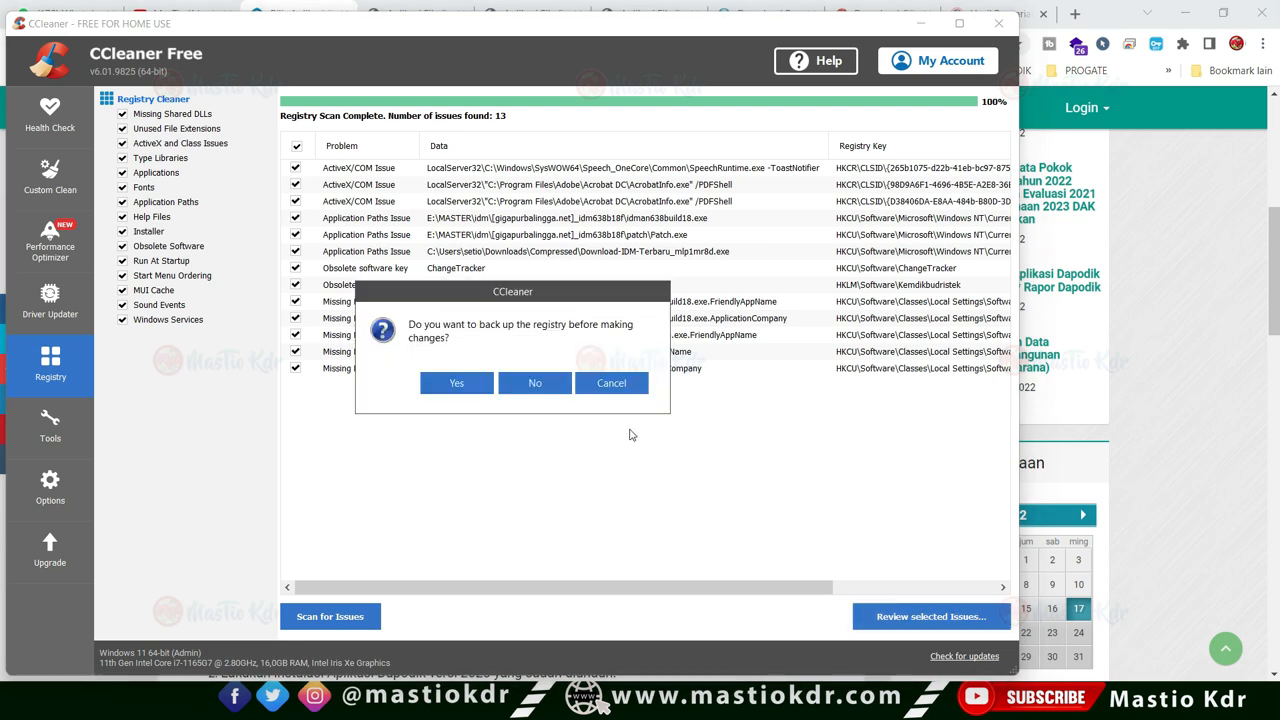
left_click(540, 386)
left_click(530, 430)
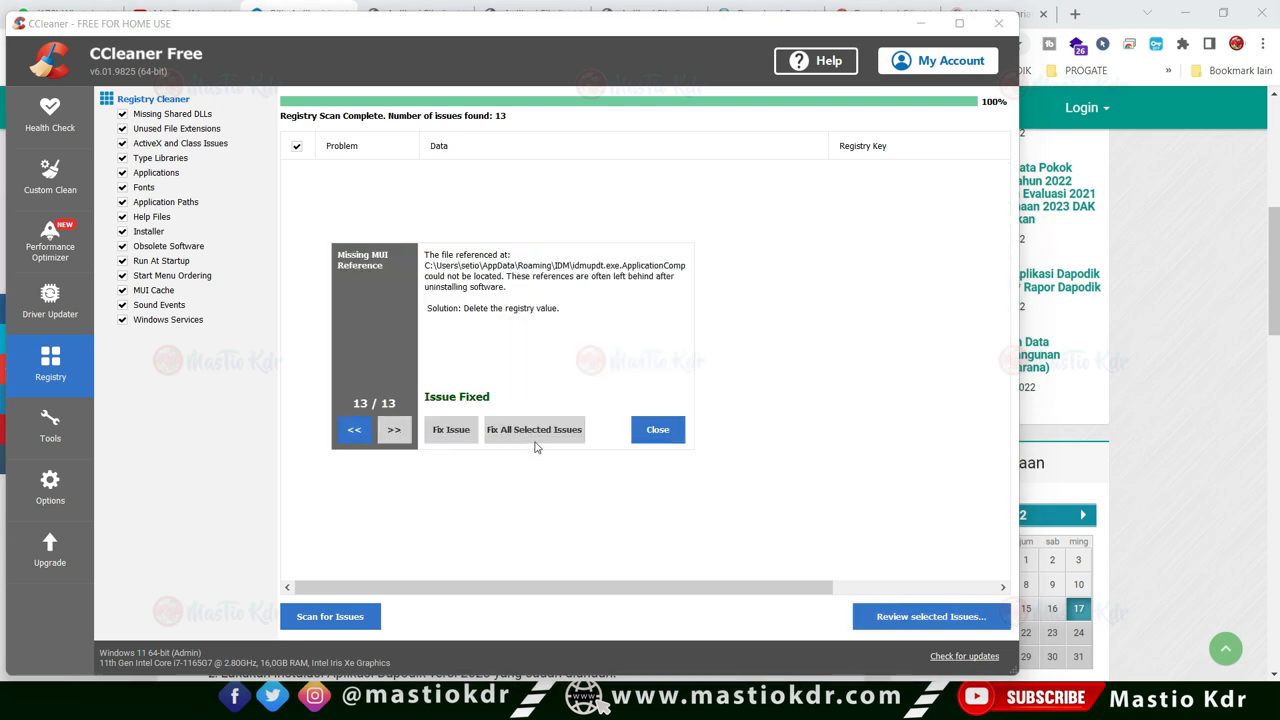
left_click(655, 430)
Rescan the registry, fix the remaining ActiveX/COM issue without a backup, and close CCleaner.
left_click(330, 617)
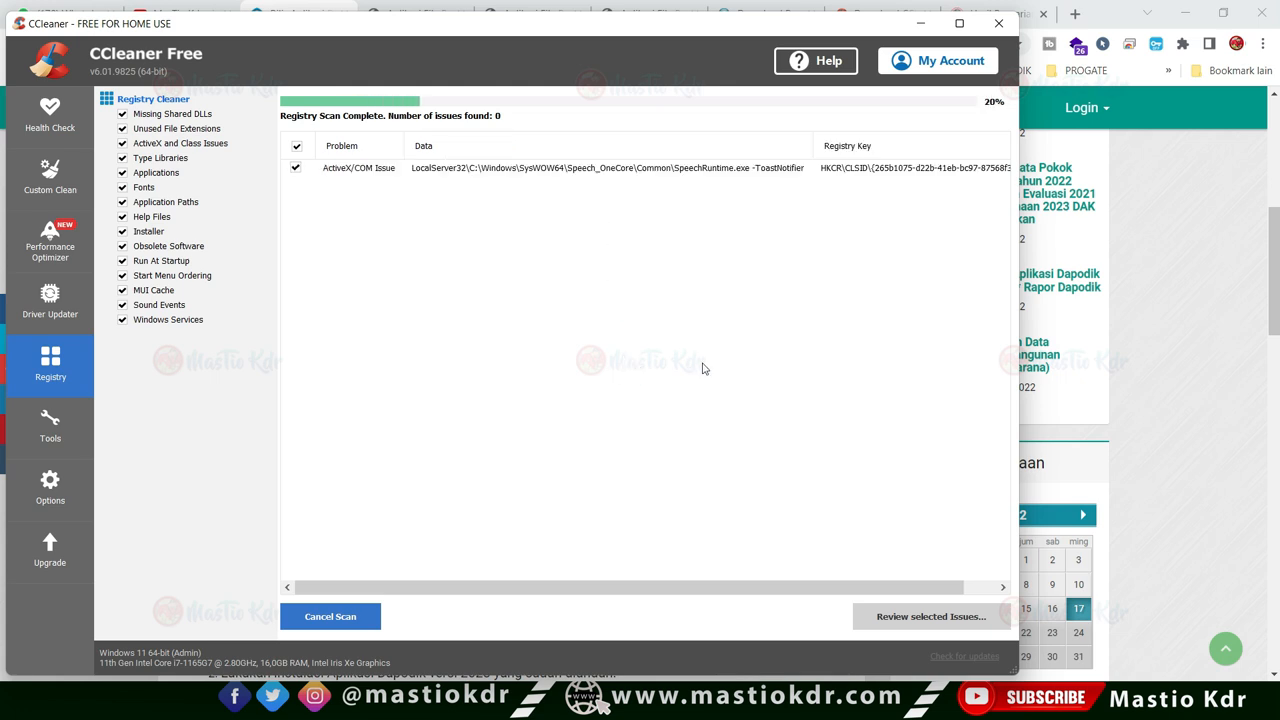
left_click(875, 620)
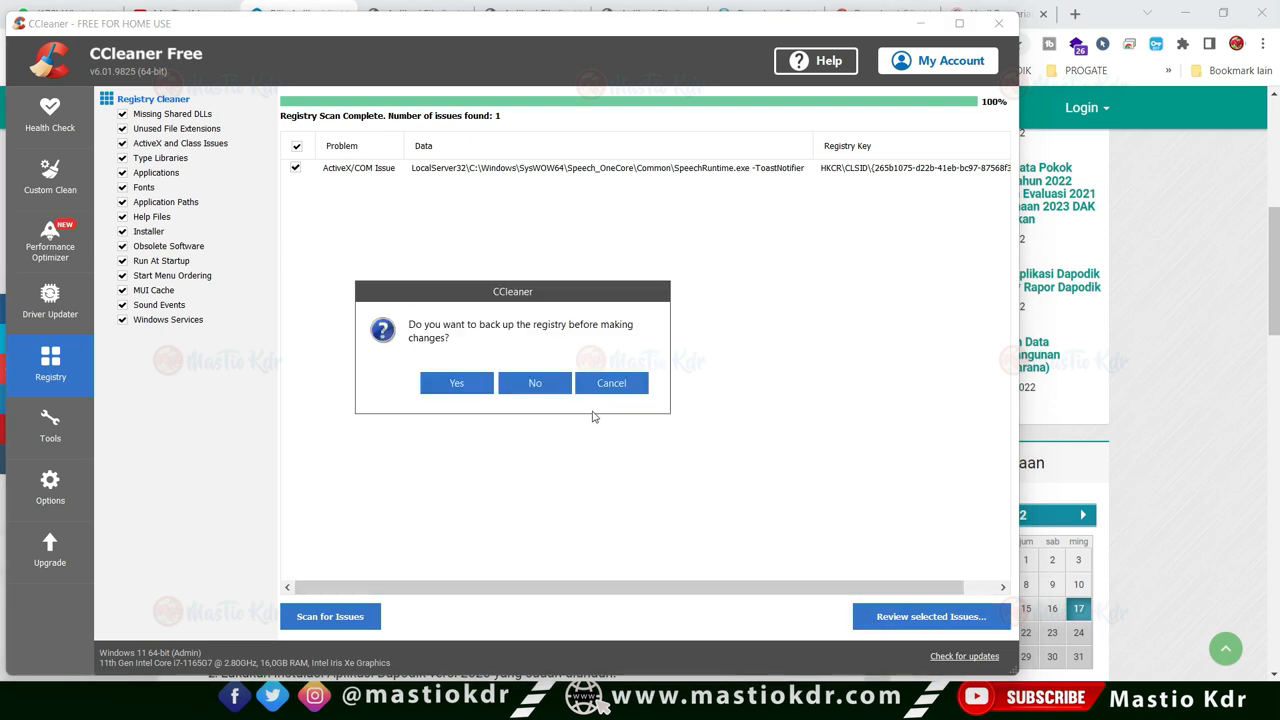
left_click(535, 383)
left_click(451, 429)
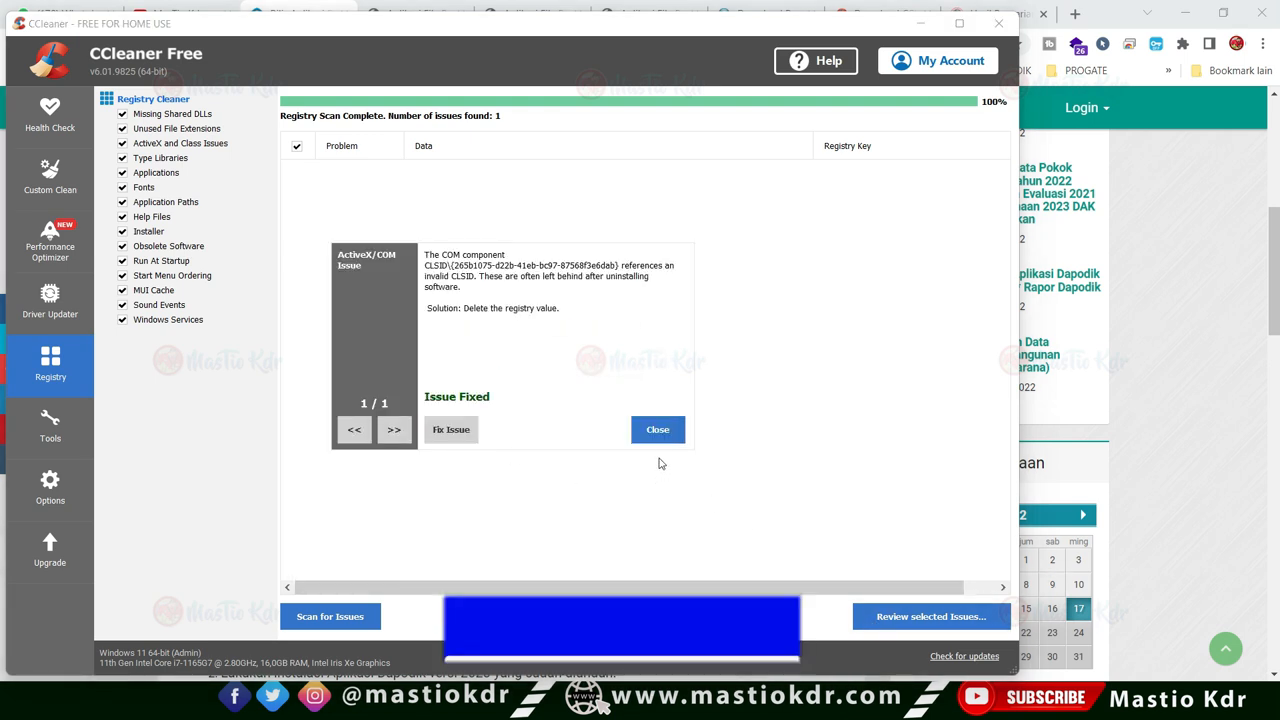
left_click(657, 430)
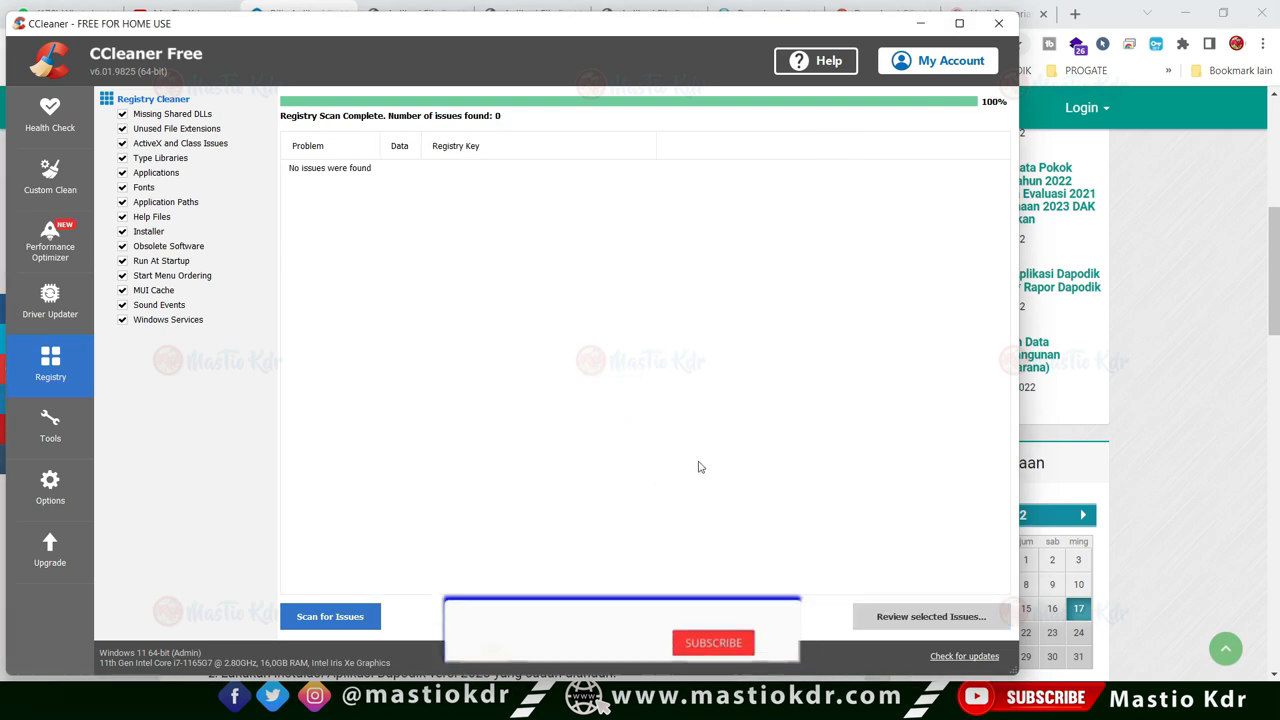
left_click(999, 22)
Open a new browser tab and try to load the local address localhost:574.
left_click(1088, 14)
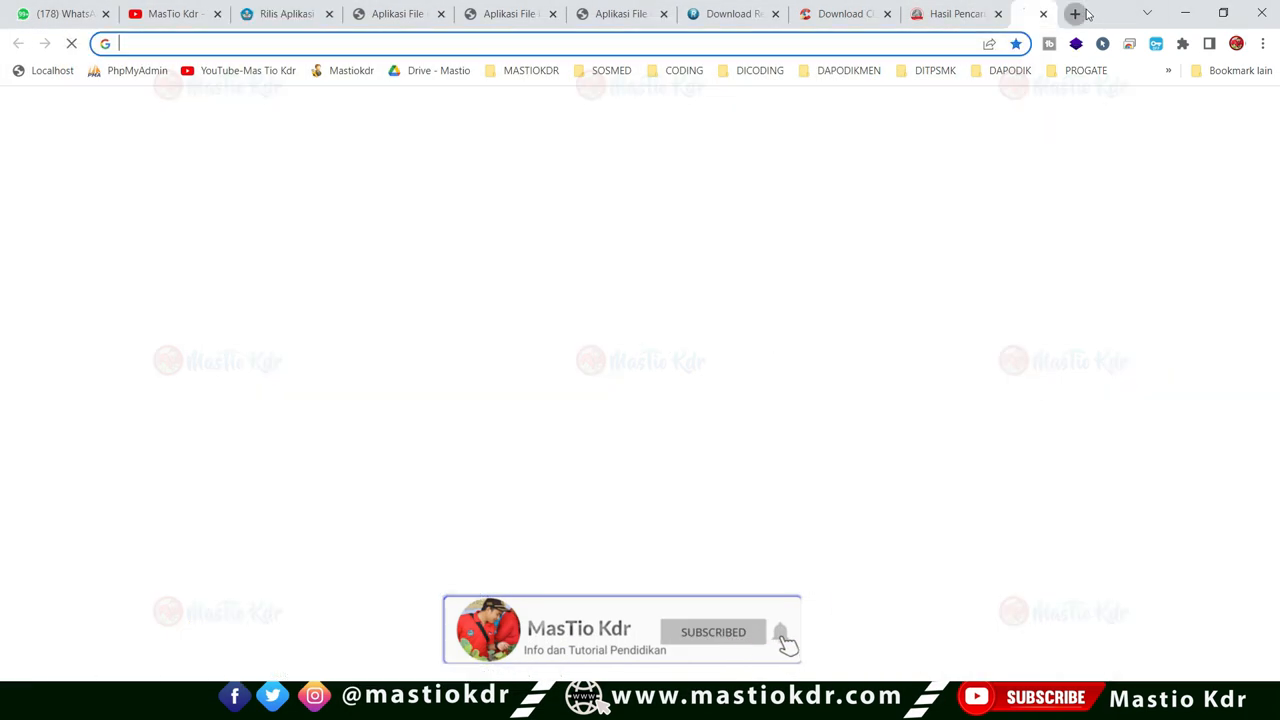
type("LOAL")
key("BackSpace")
key("BackSpace")
key("BackSpace")
key("BackSpace")
key("Caps_Lock")
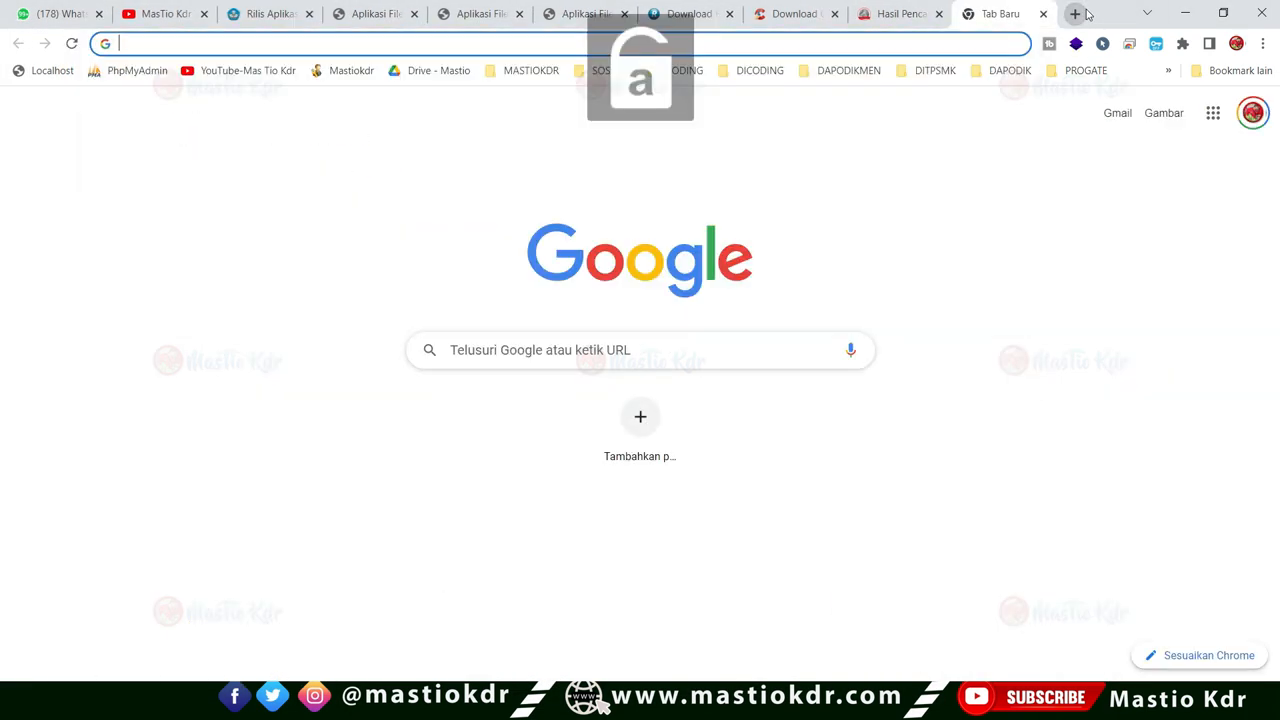
type("local")
key("BackSpace")
key("BackSpace")
key("BackSpace")
key("BackSpace")
type("ocalhost:574")
key("Return")
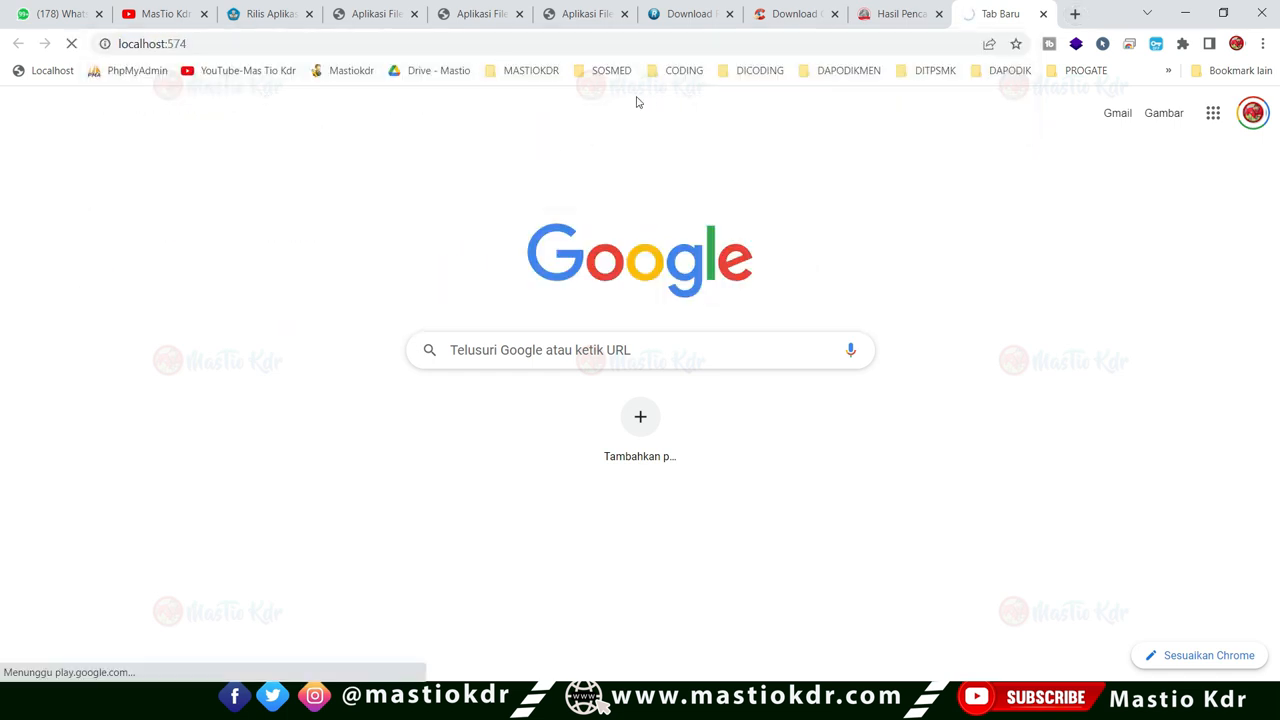
Change the address to localhost:5744 and try loading it.
left_click(223, 38)
left_click(223, 38)
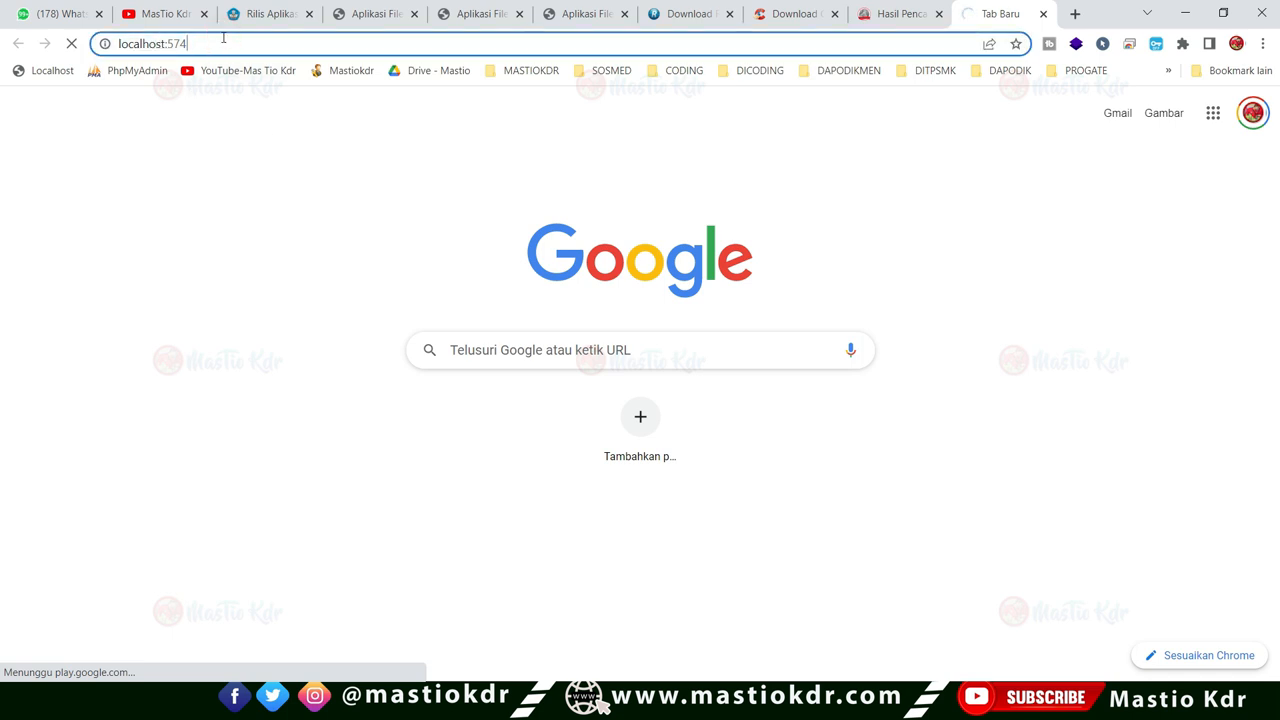
type("4")
key("Return")
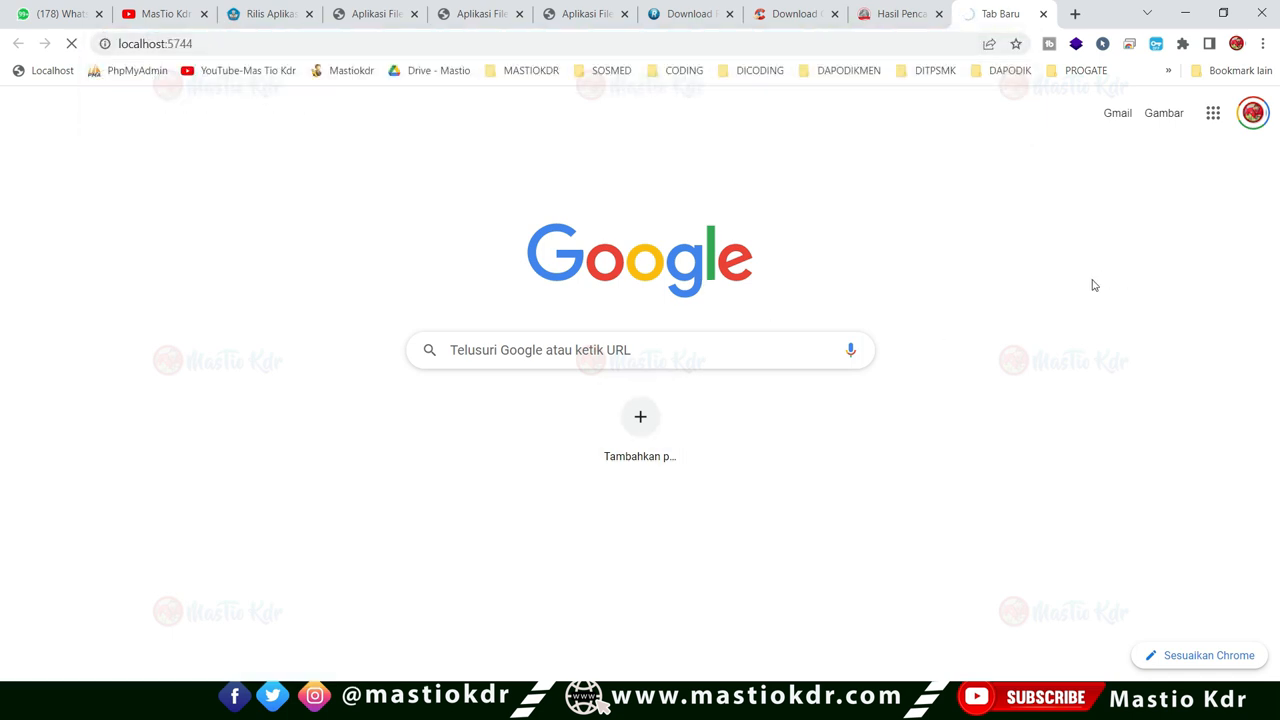
left_click(192, 44)
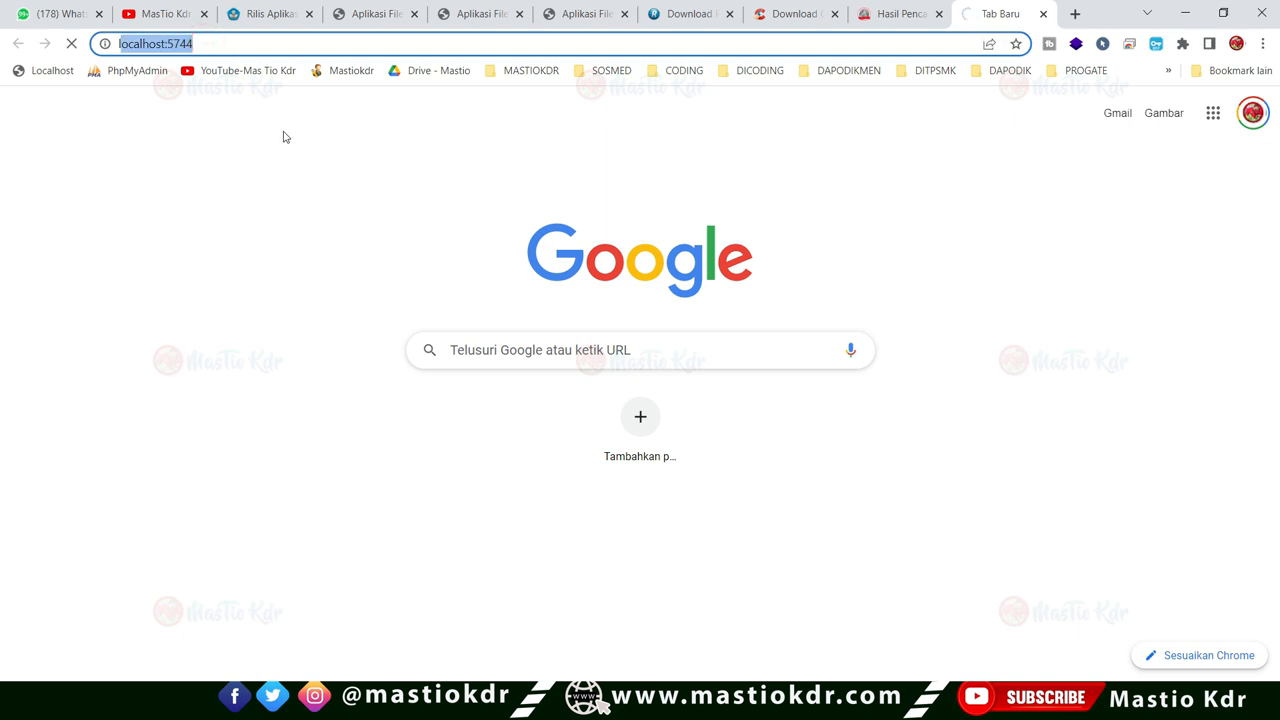
left_click(200, 44)
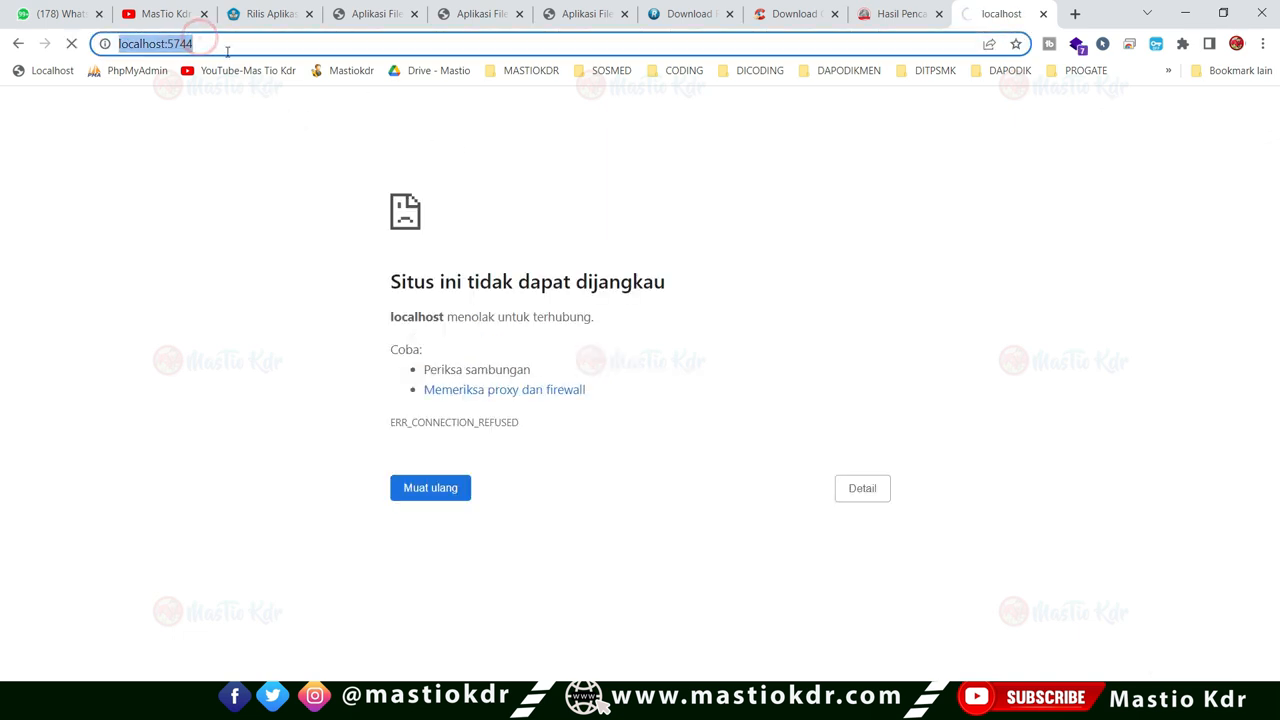
Replace the address with localhost:5774 and load it to check whether the local Dapodik application still responds.
left_click(226, 46)
key("BackSpace")
key("BackSpace")
key("BackSpace")
key("BackSpace")
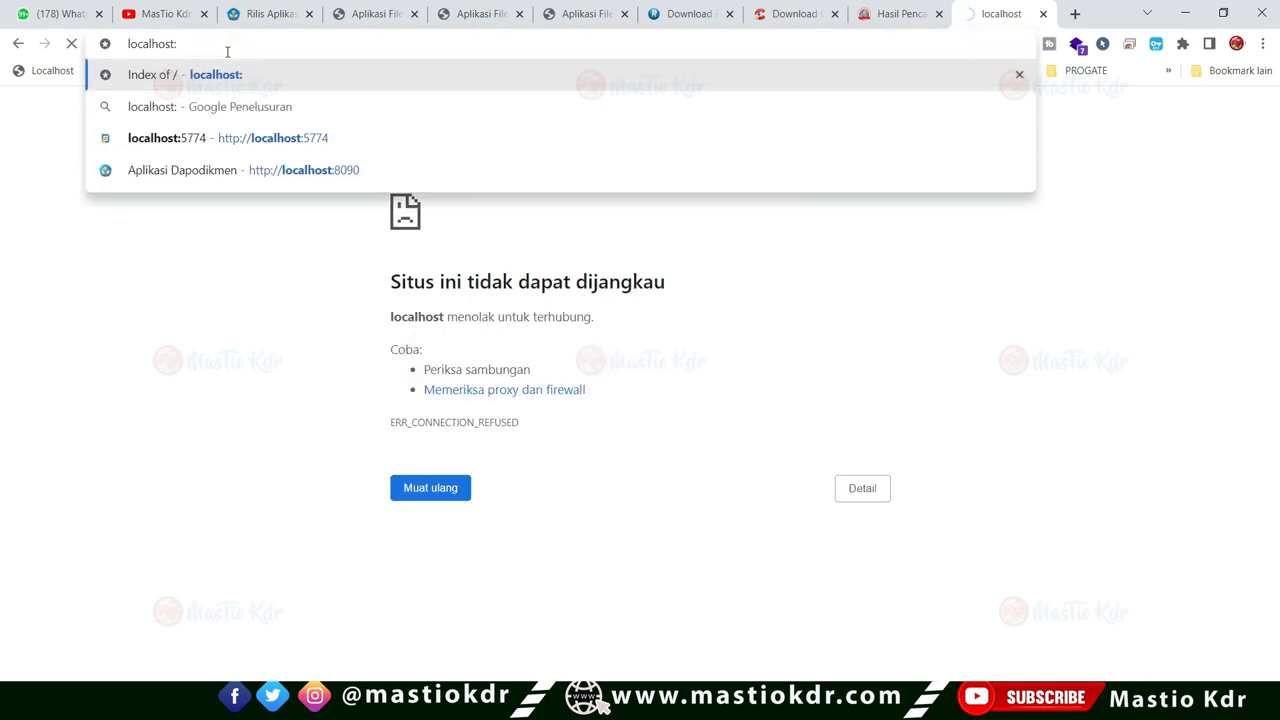
type("517")
key("BackSpace")
key("BackSpace")
key("BackSpace")
double_click(222, 45)
type("local")
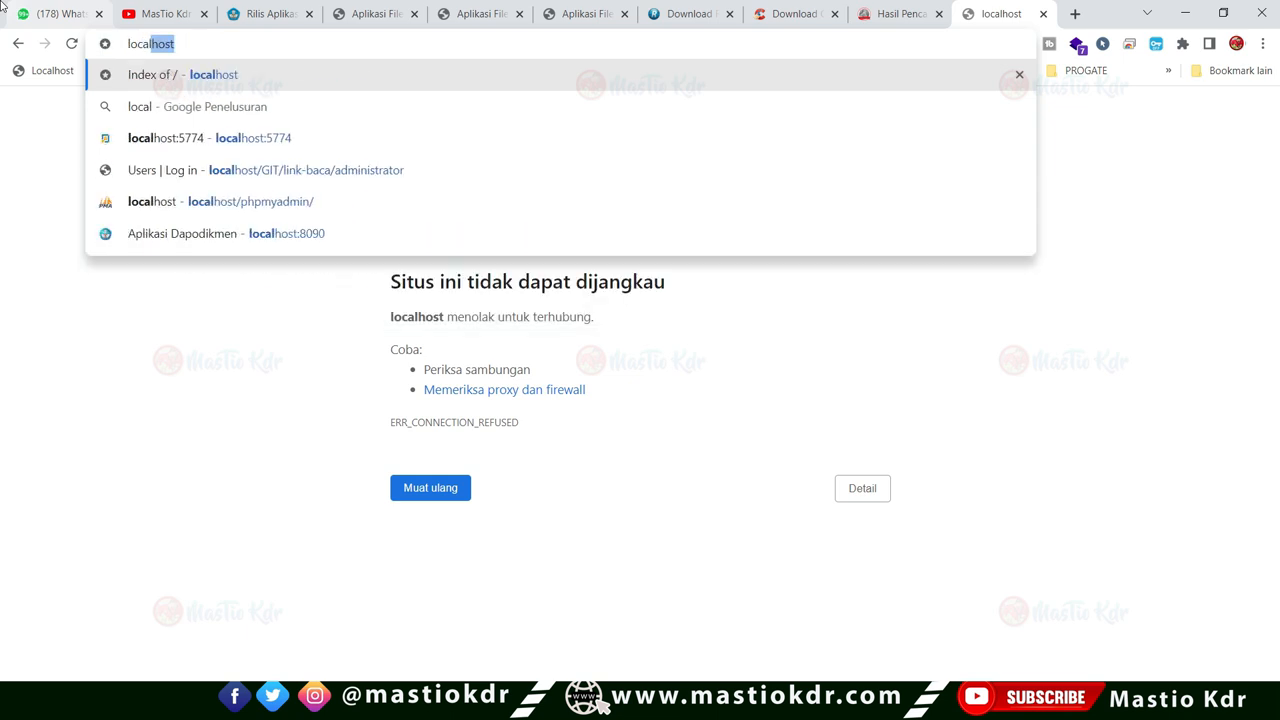
key("Down")
key("Down")
key("Return")
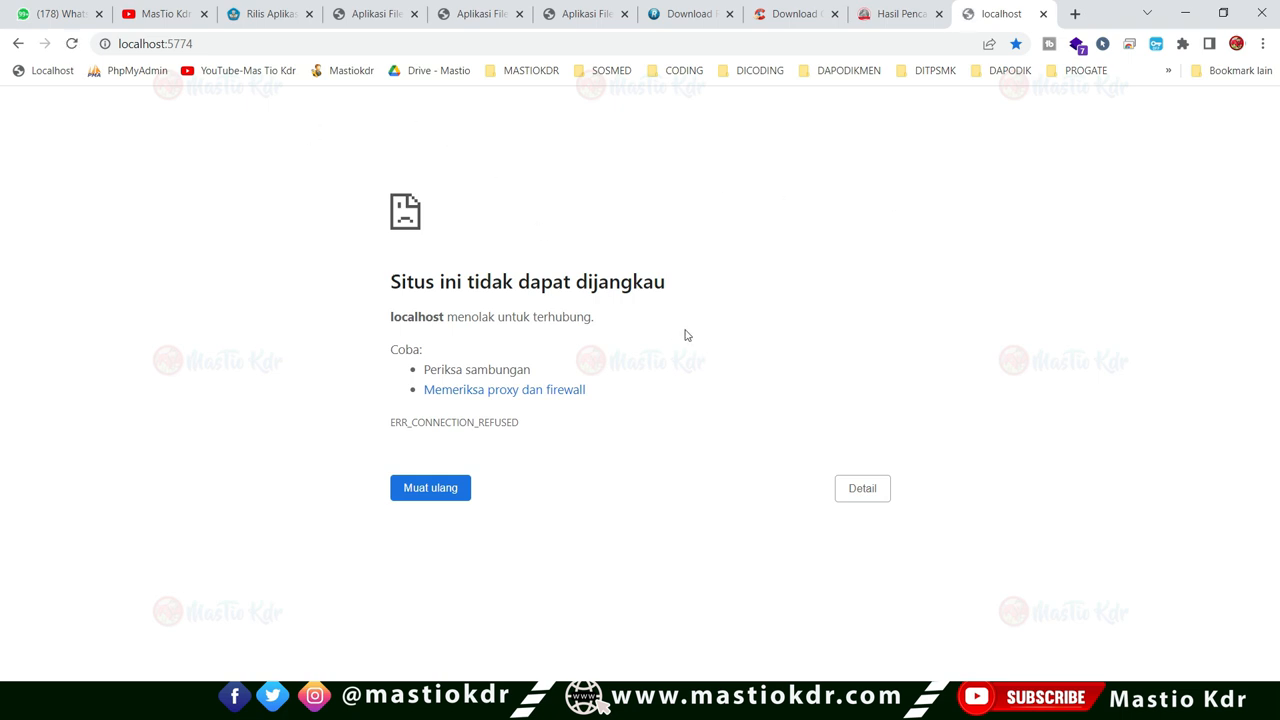
Load the plain localhost address without a port in the same tab.
left_click(220, 46)
double_click(222, 46)
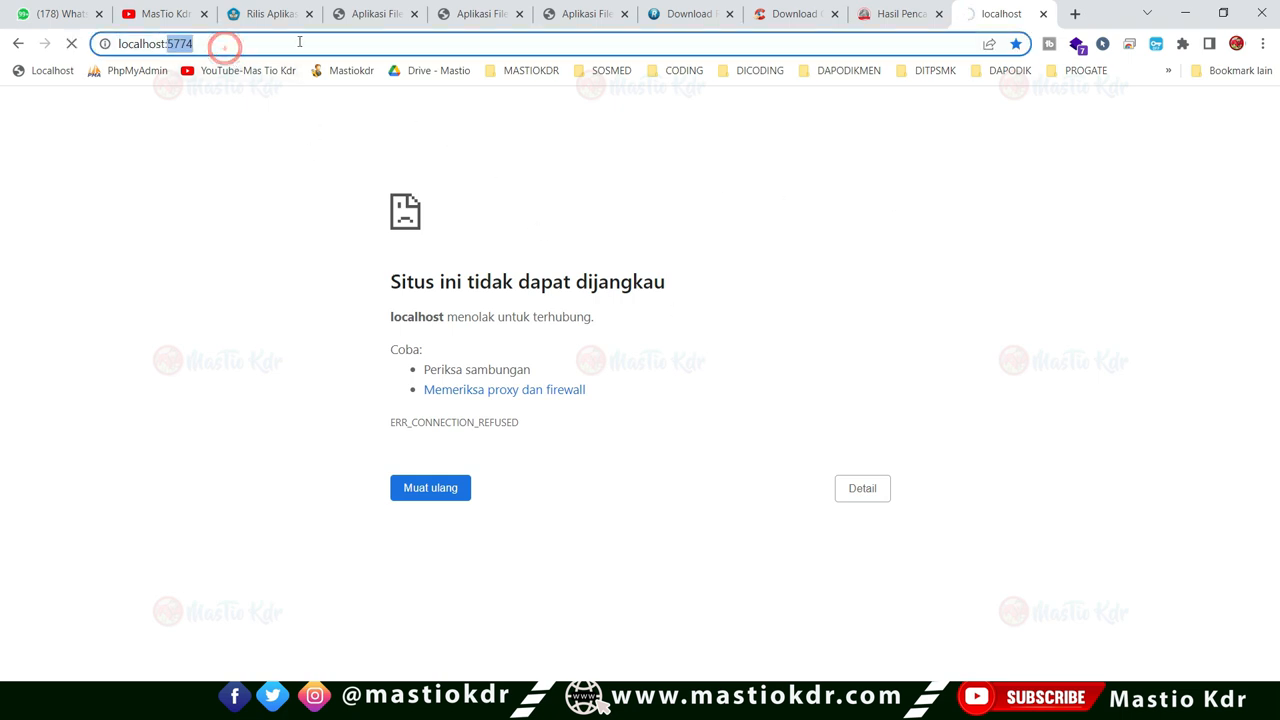
left_click(232, 46)
type("local")
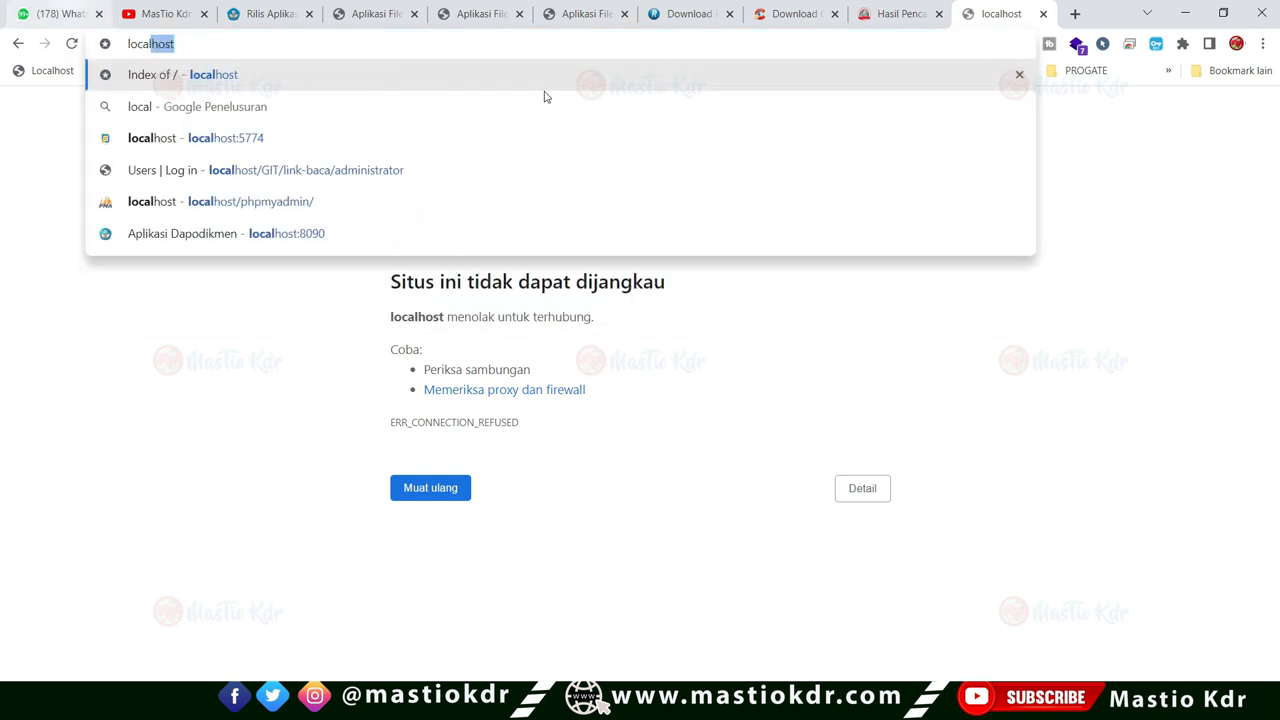
key("Return")
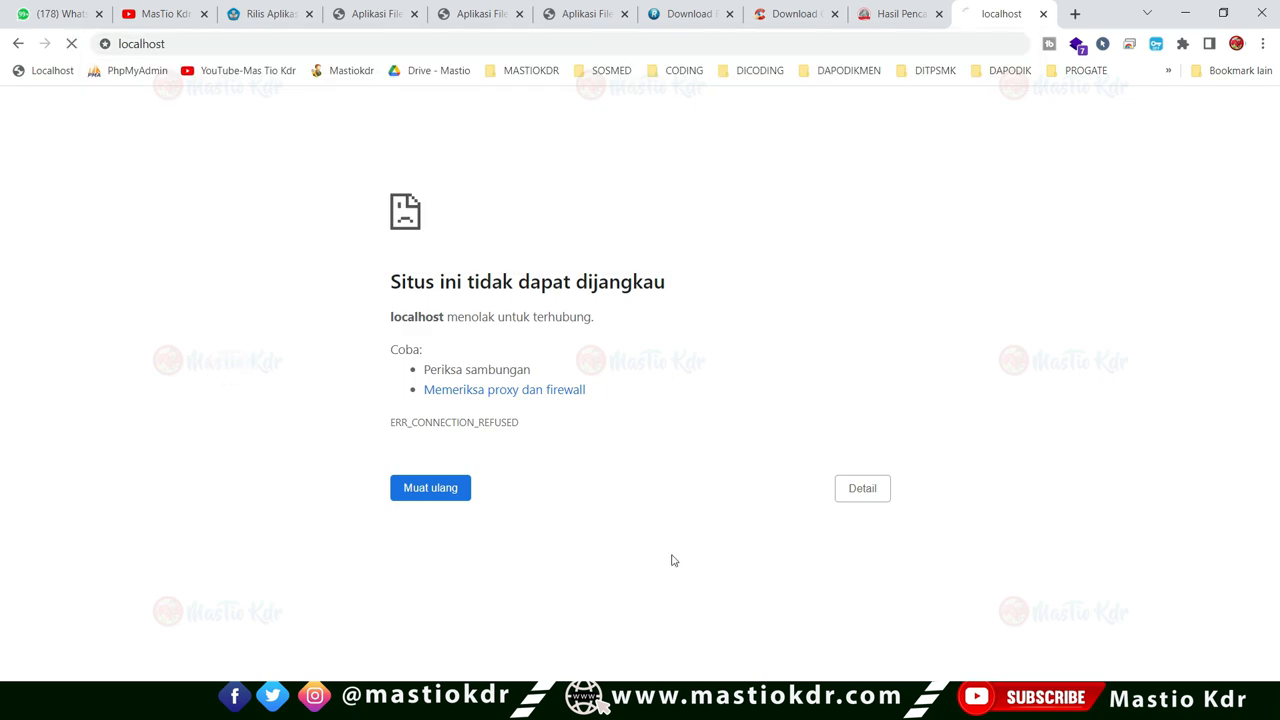
Switch to File Explorer to view the DAPODIK 2023 folder's files, and return to the browser.
key("alt+Tab")
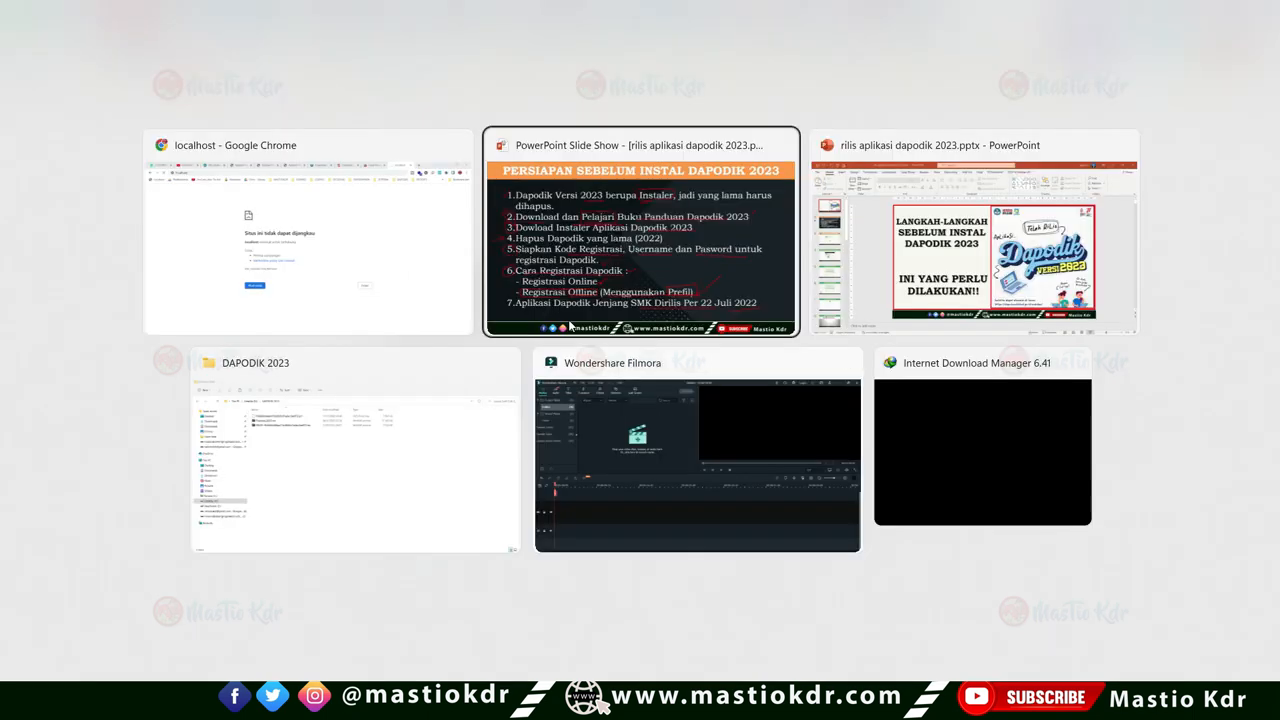
left_click(238, 494)
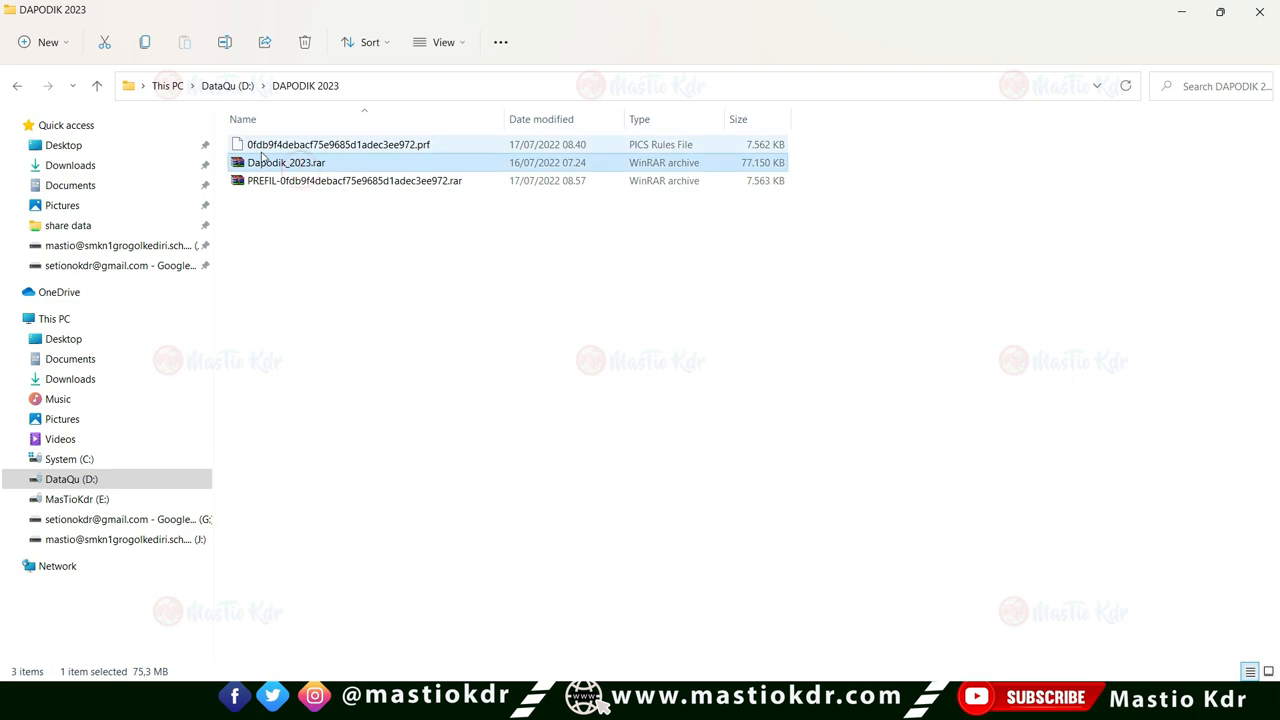
key("alt+Tab")
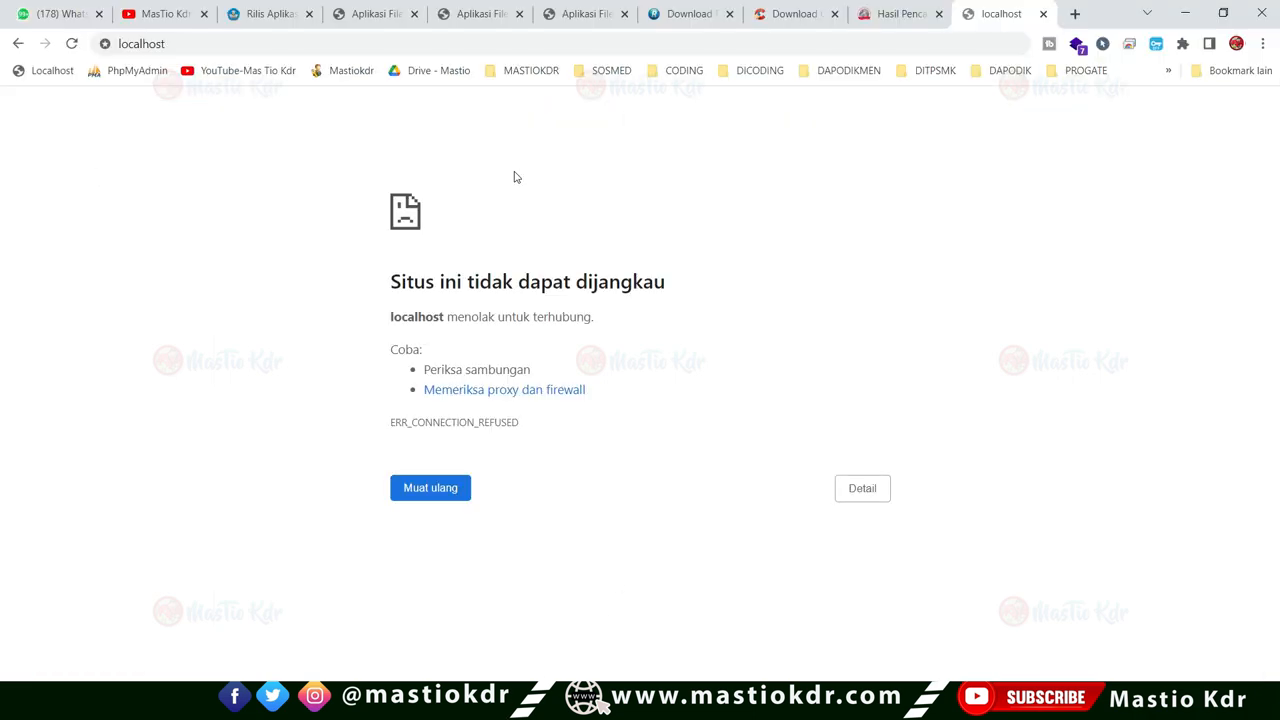
Open the Unduhan page on the Dapodik website and view the installer download options for version 2023.
left_click(372, 13)
left_click(300, 8)
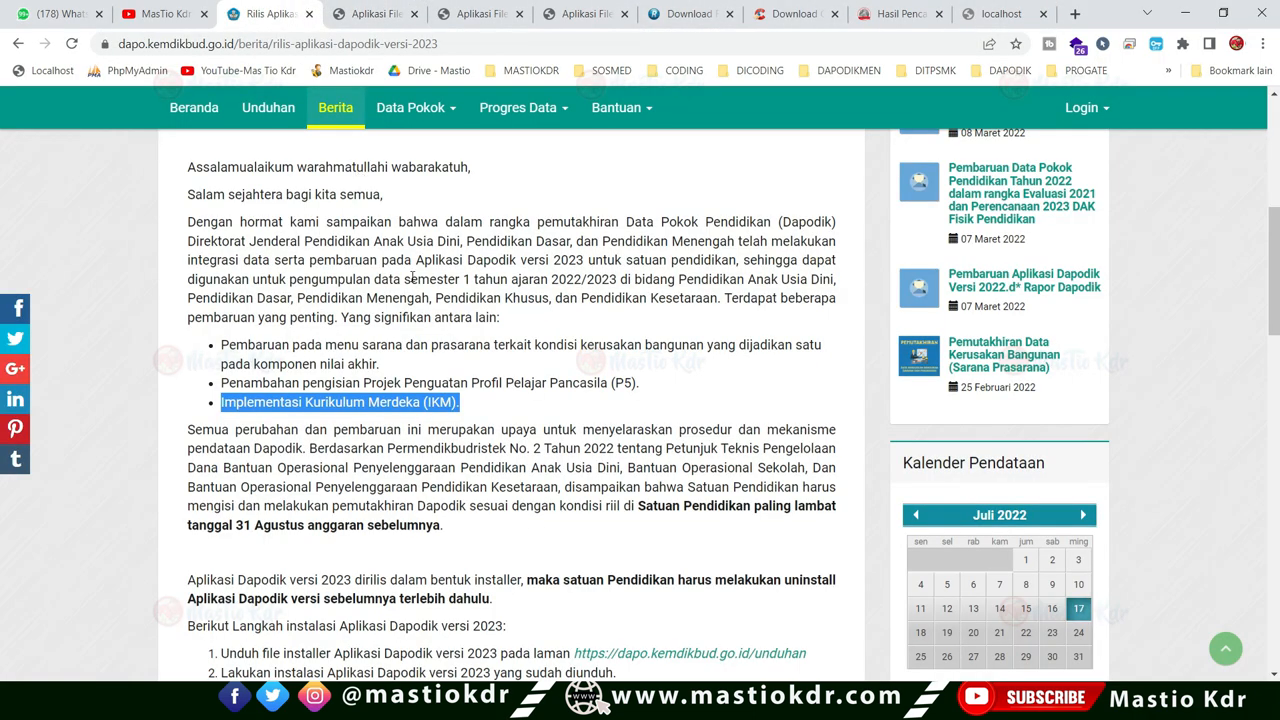
scroll(280, 300, "up", 5)
left_click(280, 140)
scroll(290, 390, "down", 3)
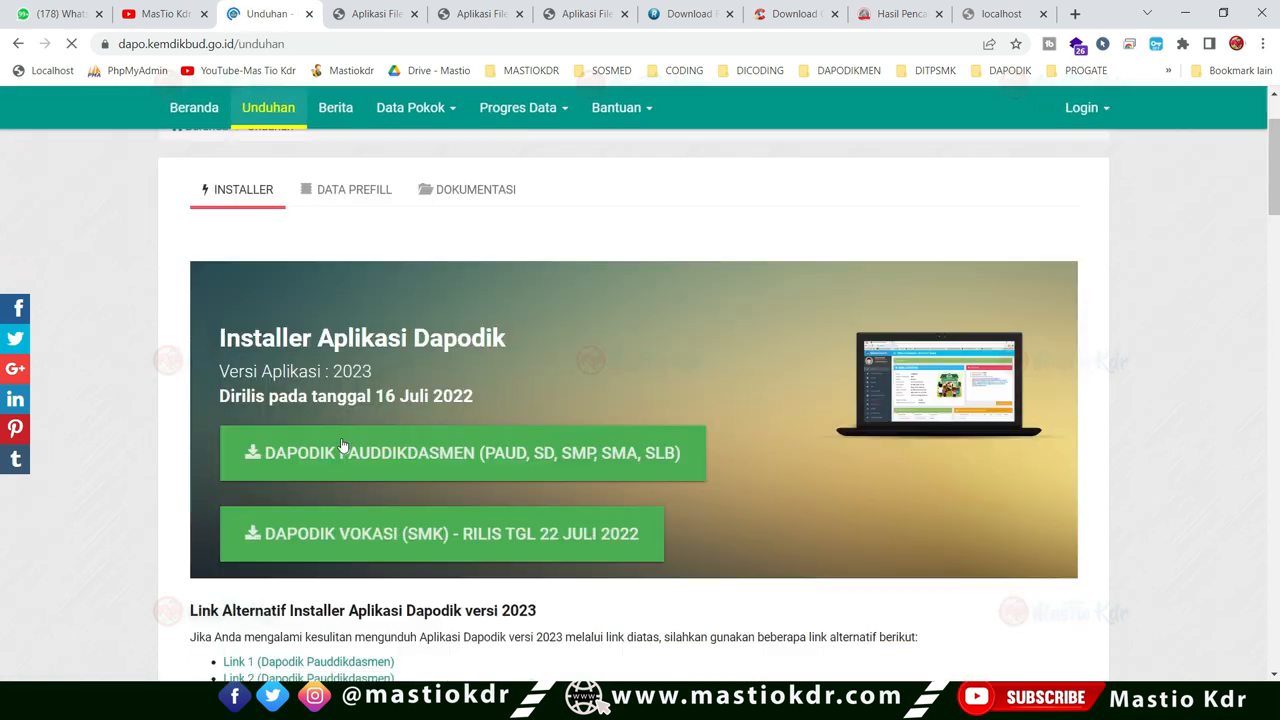
Open the article on the Dapodik 2023 release from mastiokdr.com's Info list, and return to the Unduhan page.
left_click(889, 14)
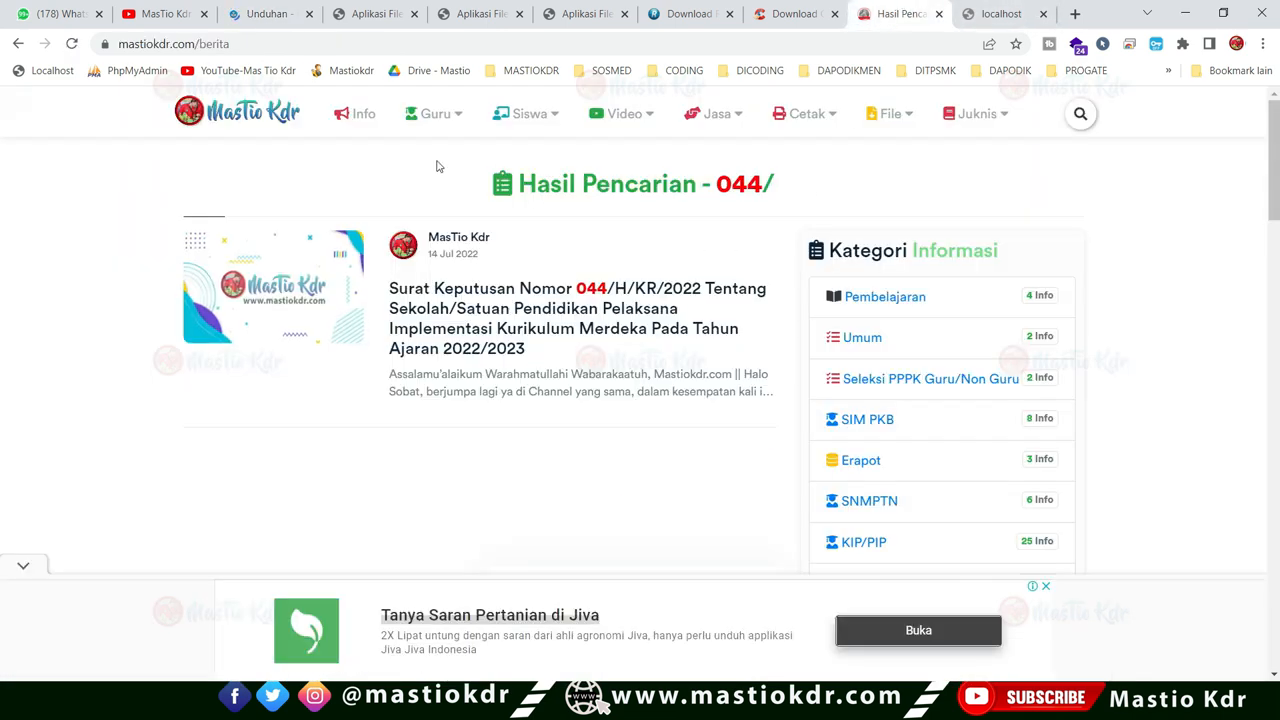
left_click(360, 114)
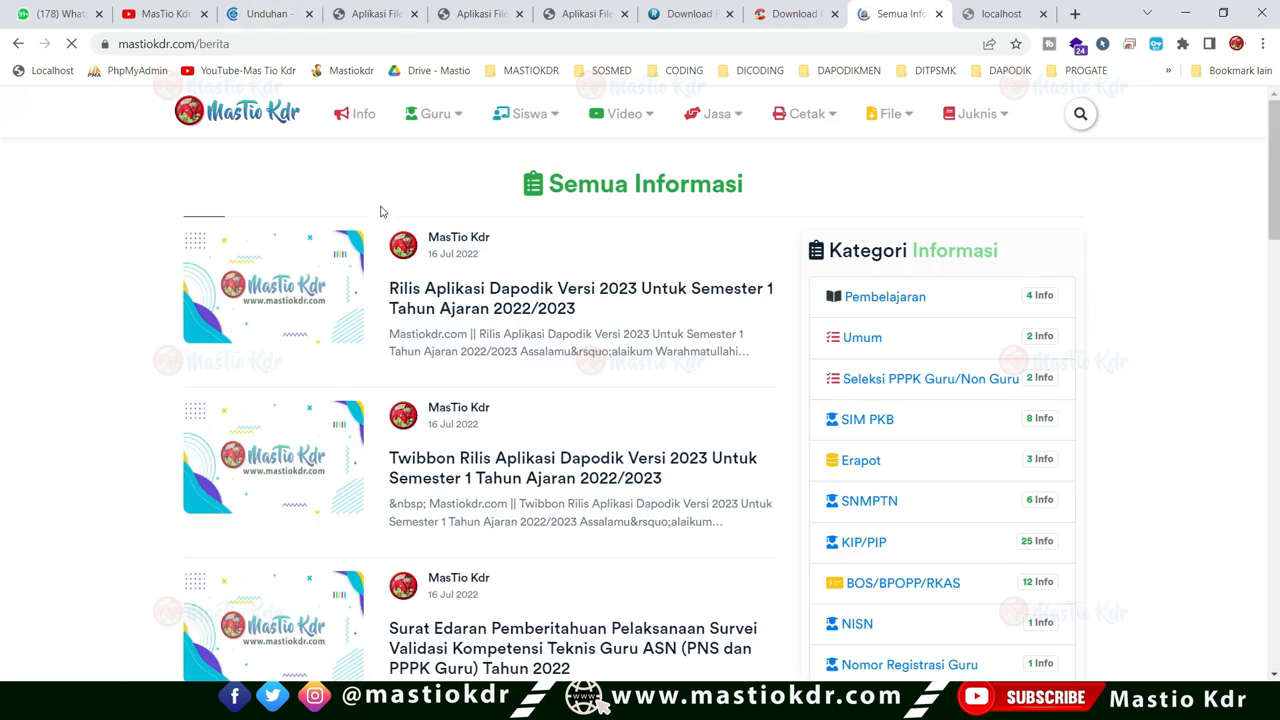
left_click(459, 290)
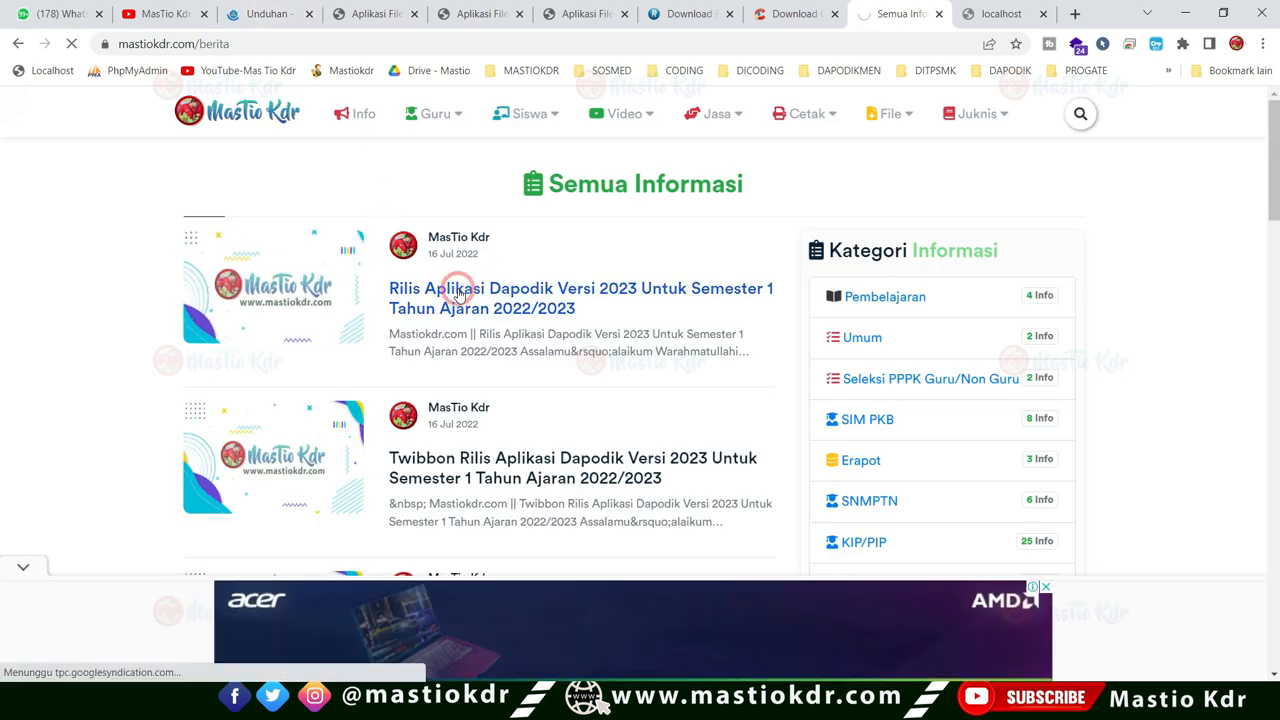
left_click(270, 10)
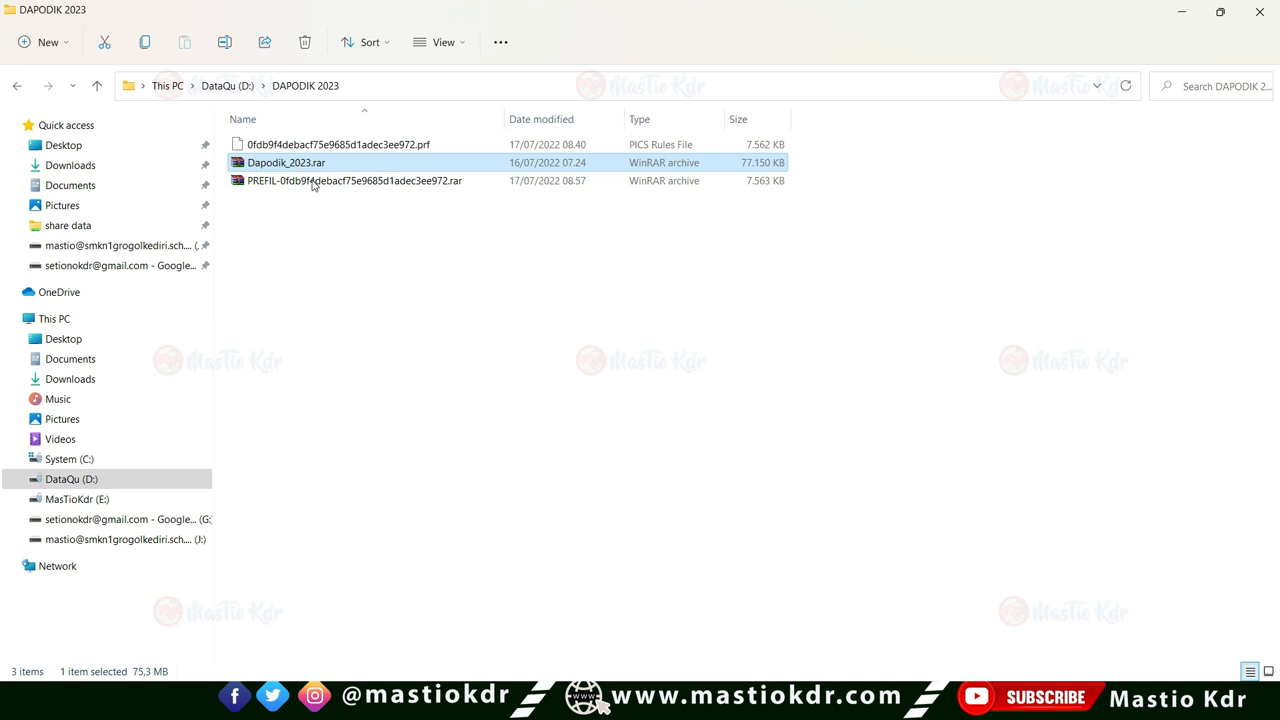
Extract Dapodik_2023.rar into the DAPODIK 2023 folder in File Explorer.
right_click(308, 165)
left_click(345, 392)
left_click(457, 343)
Launch the extracted Dapodik_2023.exe installer.
left_click(292, 167)
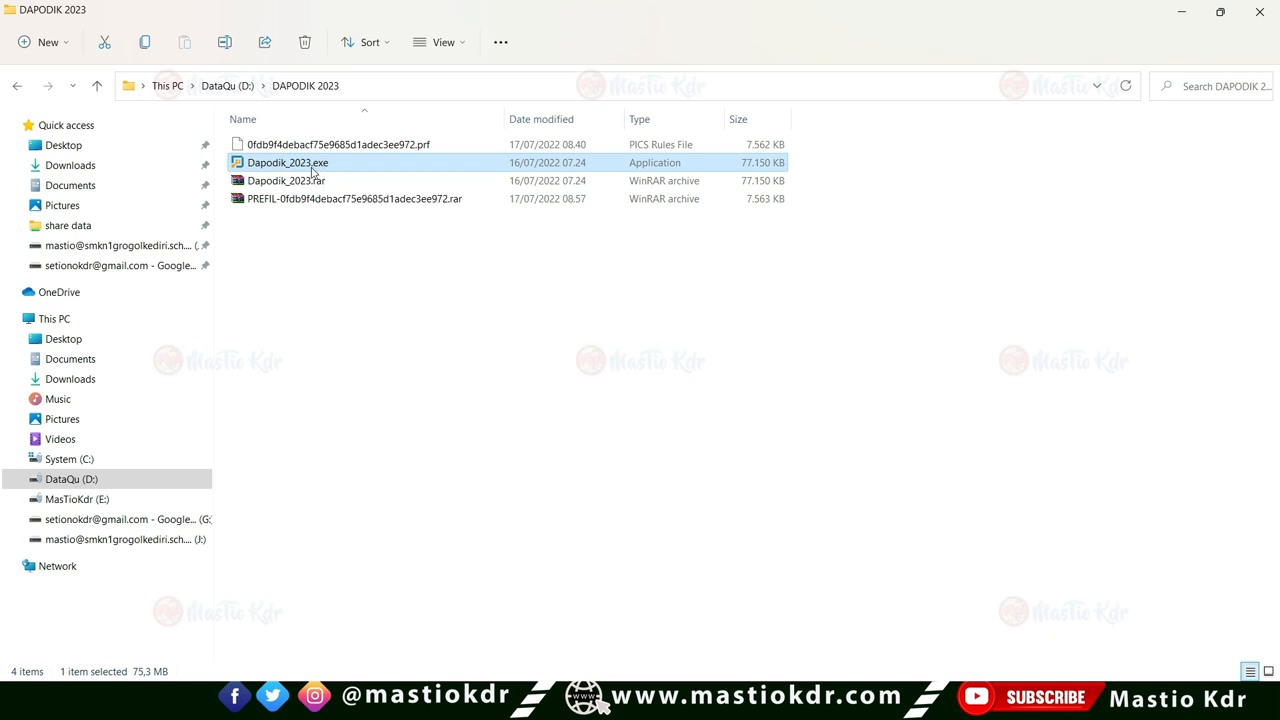
right_click(319, 170)
left_click(400, 253)
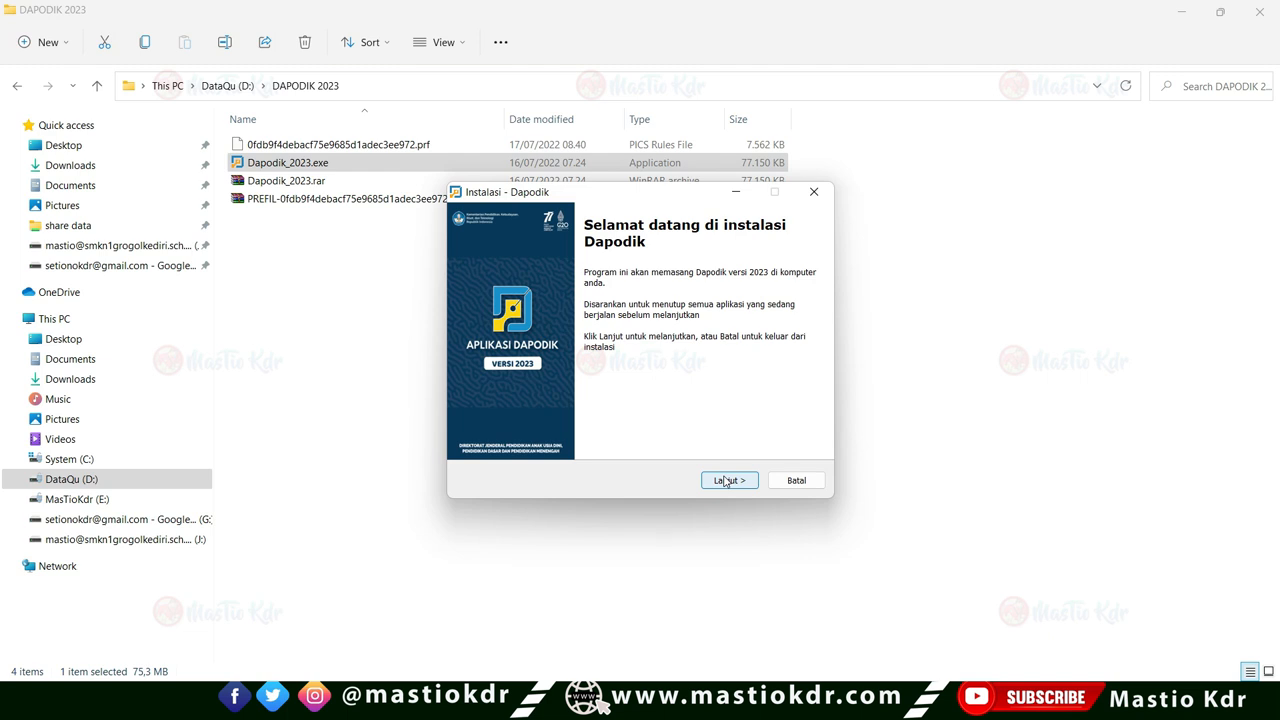
Accept the license agreement, keep the default destination and Start Menu folders, and start installing Dapodik.
left_click(727, 481)
left_click(513, 430)
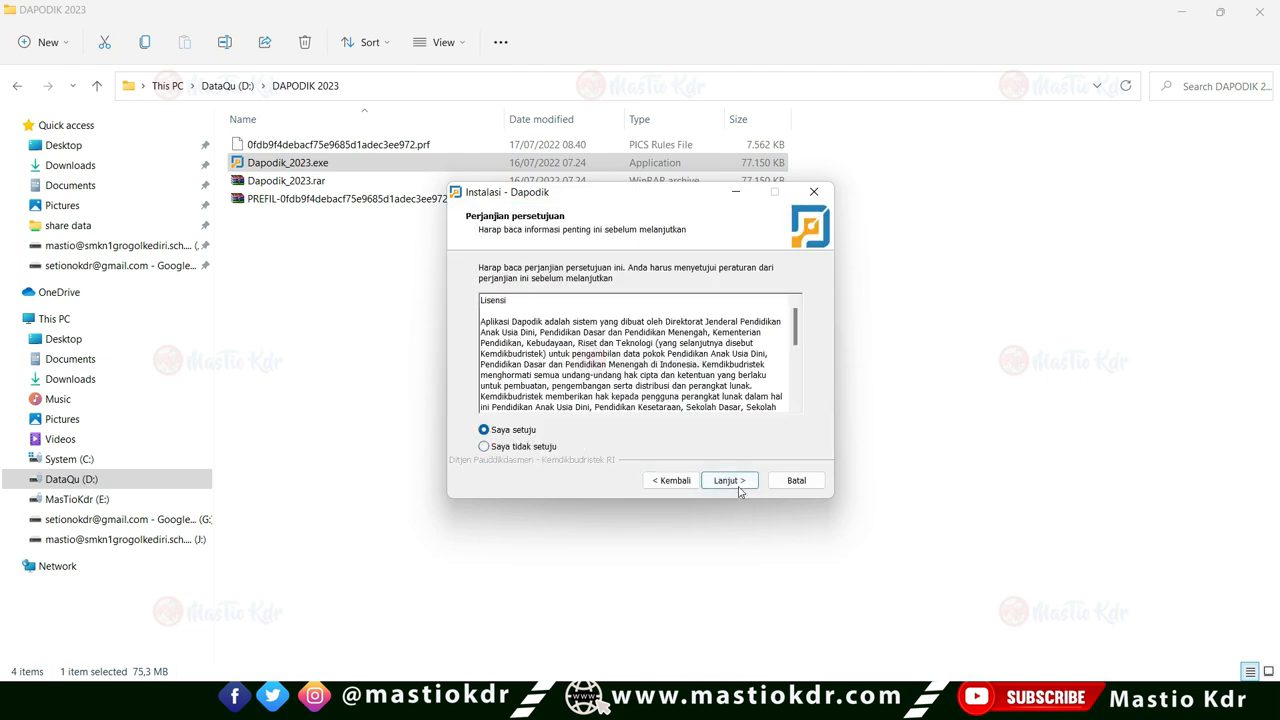
left_click(728, 481)
left_click(727, 480)
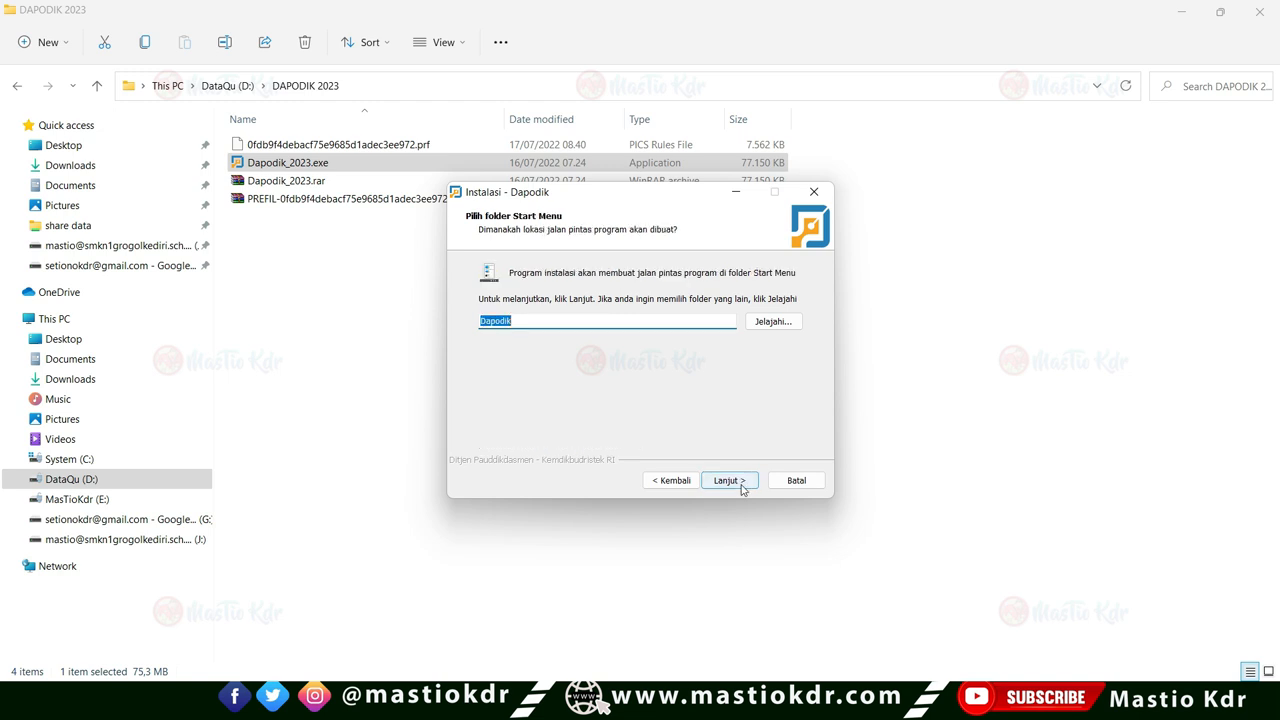
left_click(740, 483)
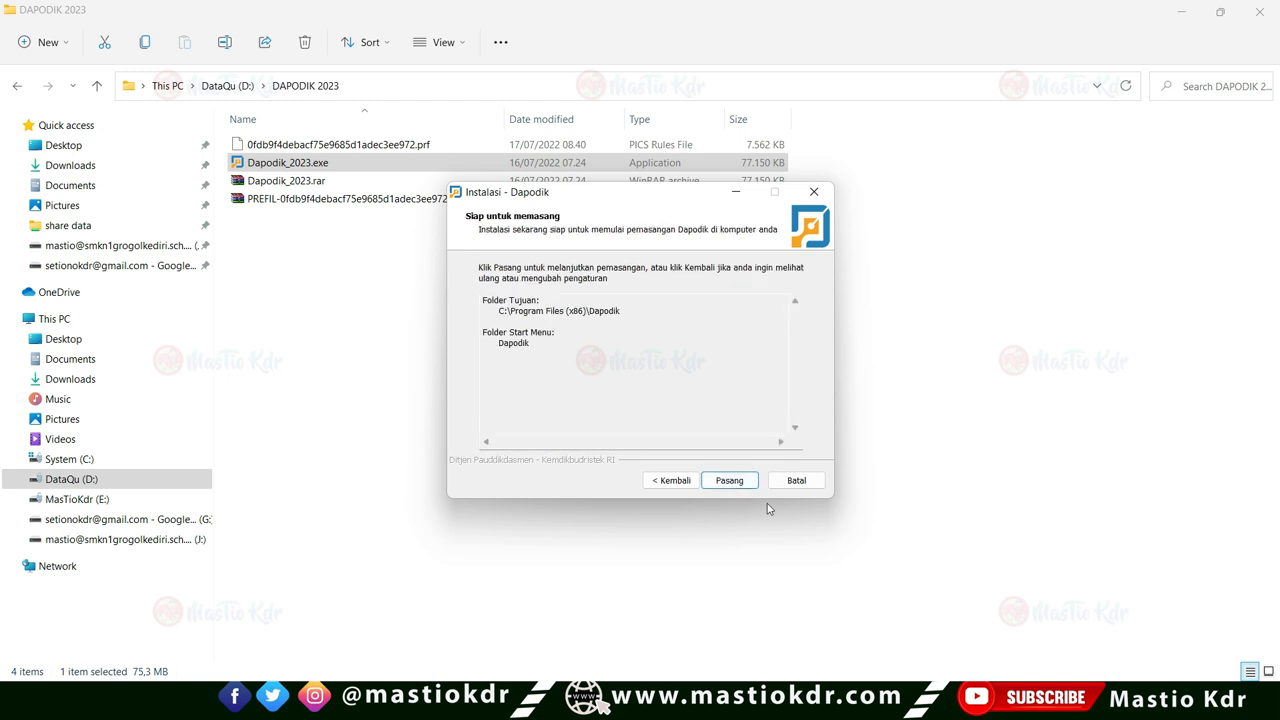
left_click(737, 481)
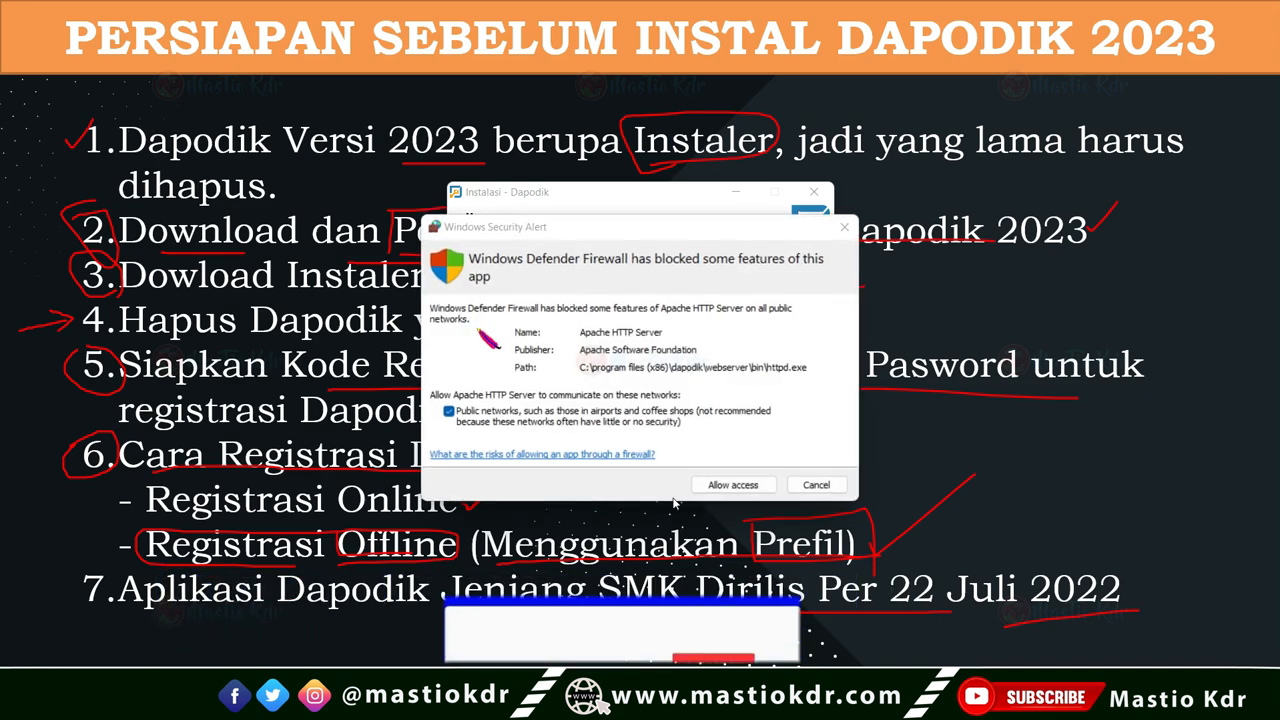
Allow Apache HTTP Server to communicate on public networks through Windows Defender Firewall.
left_click_drag(622, 227, 564, 183)
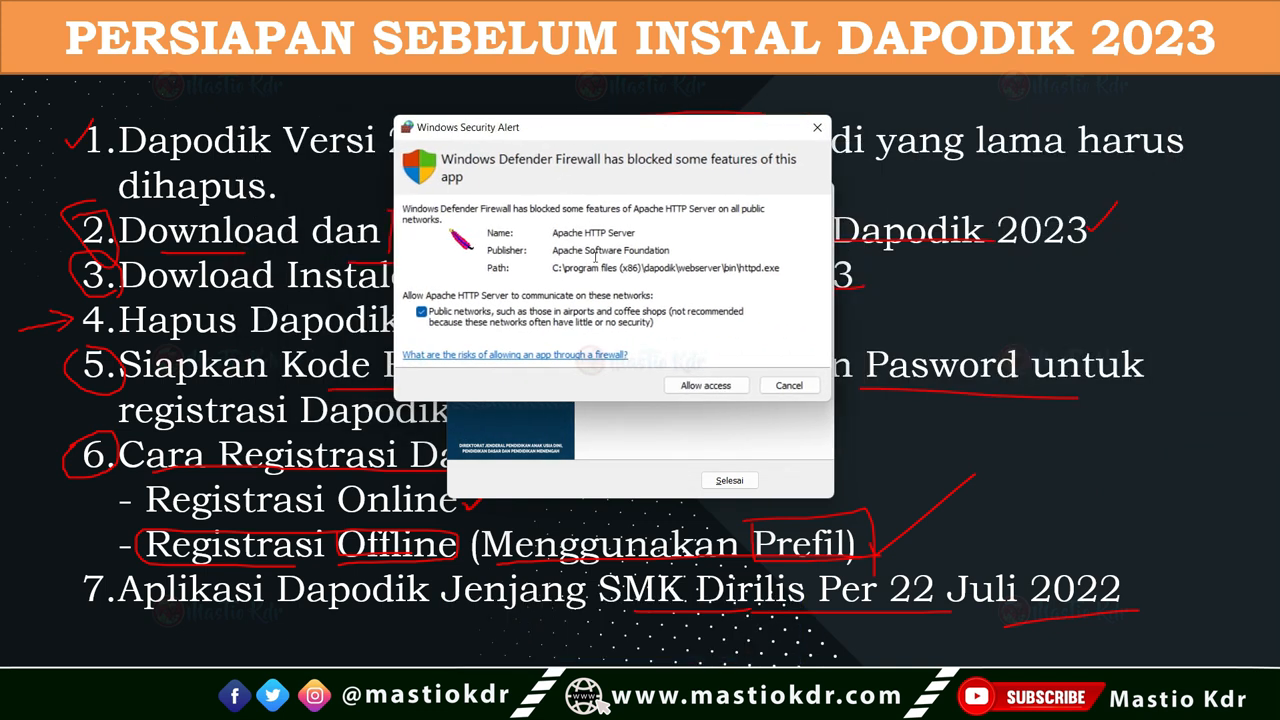
left_click(704, 386)
Finish the Dapodik installation with Lihat Readme.txt unchecked and Membuat Shortcut Aplikasi Dapodik checked.
left_click(620, 343)
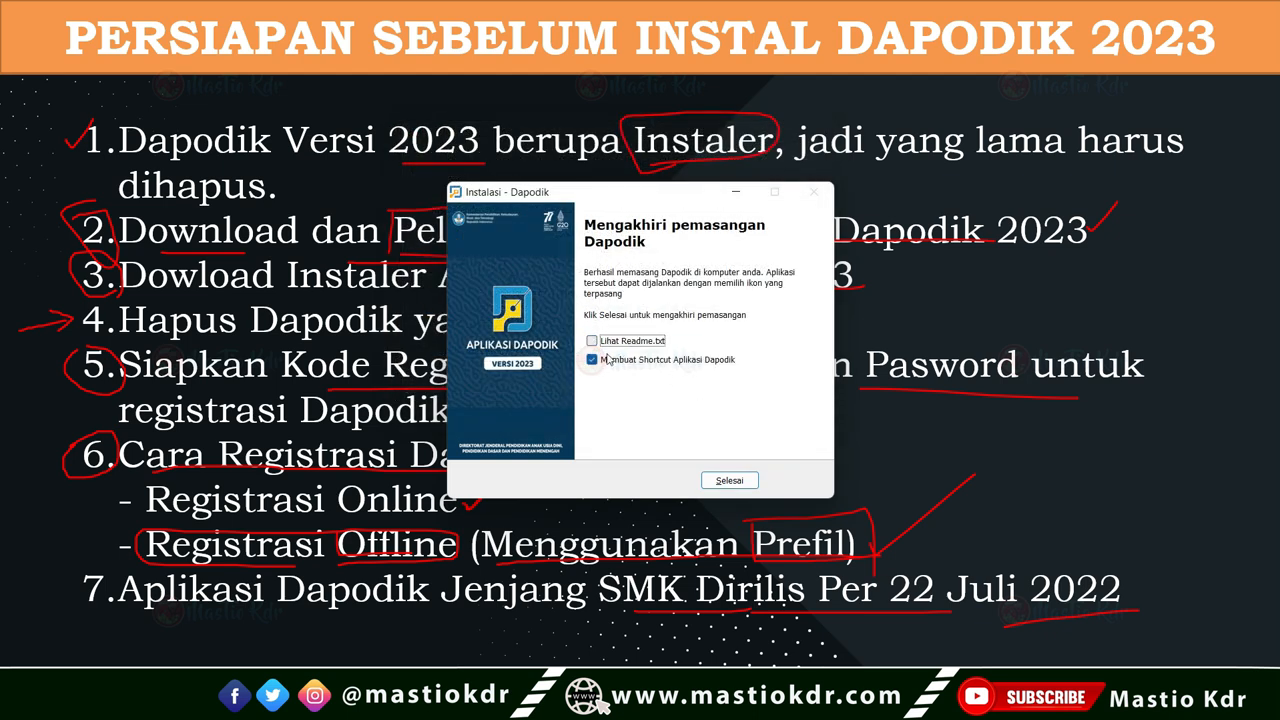
left_click(606, 360)
left_click(606, 343)
left_click(609, 360)
left_click(612, 343)
left_click(617, 359)
left_click(614, 343)
left_click(615, 360)
left_click(615, 345)
left_click(617, 360)
left_click(621, 344)
left_click(624, 364)
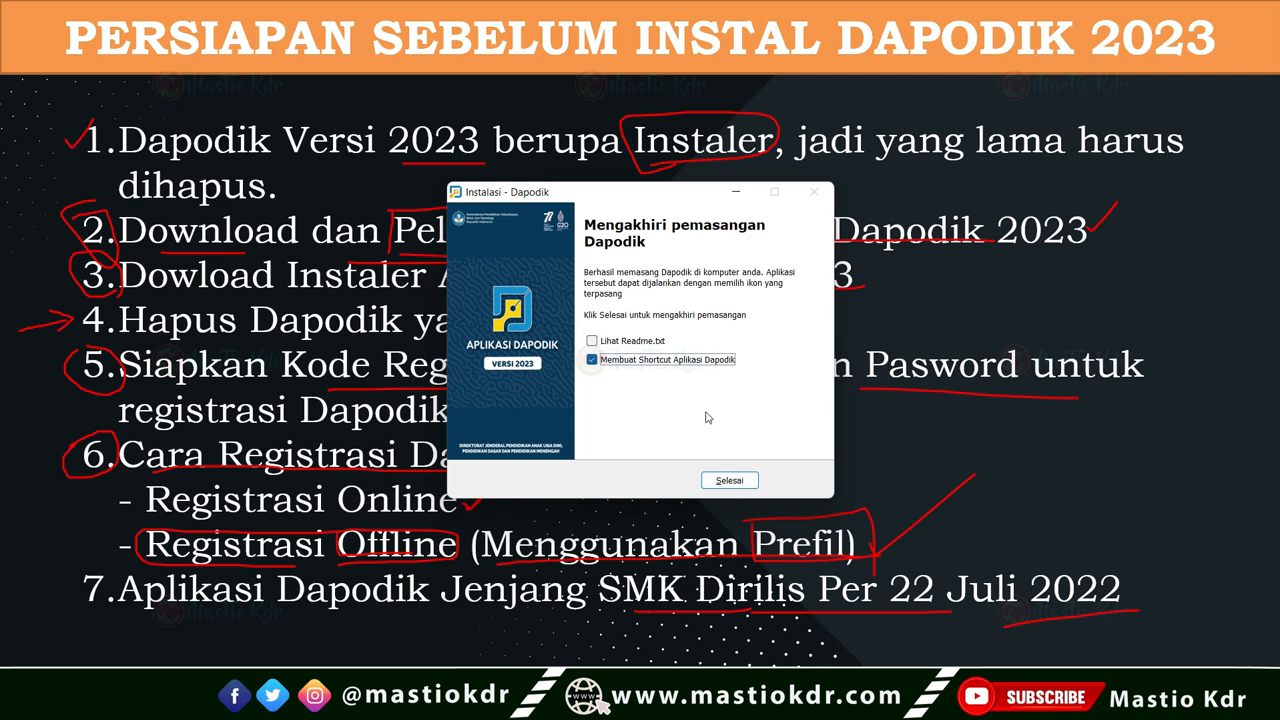
left_click(751, 489)
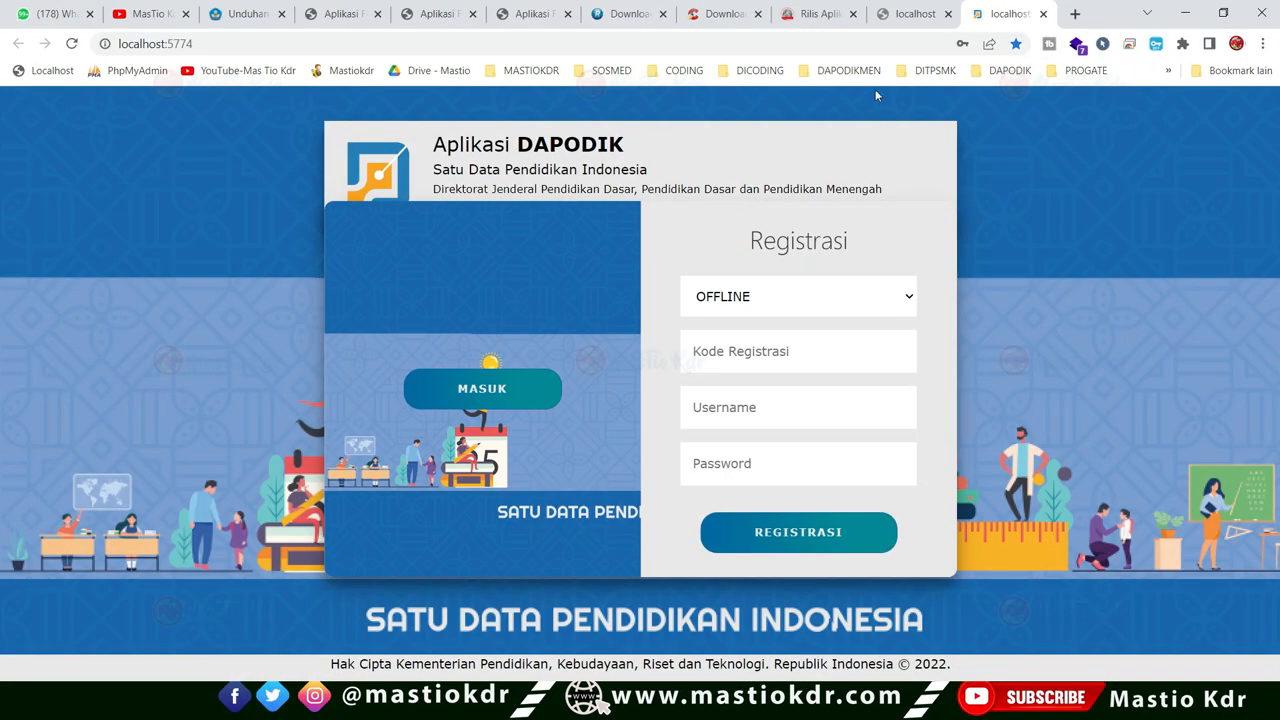
Close the old localhost tab with the connection error, keeping the localhost:5774 Dapodik page open.
left_click(881, 10)
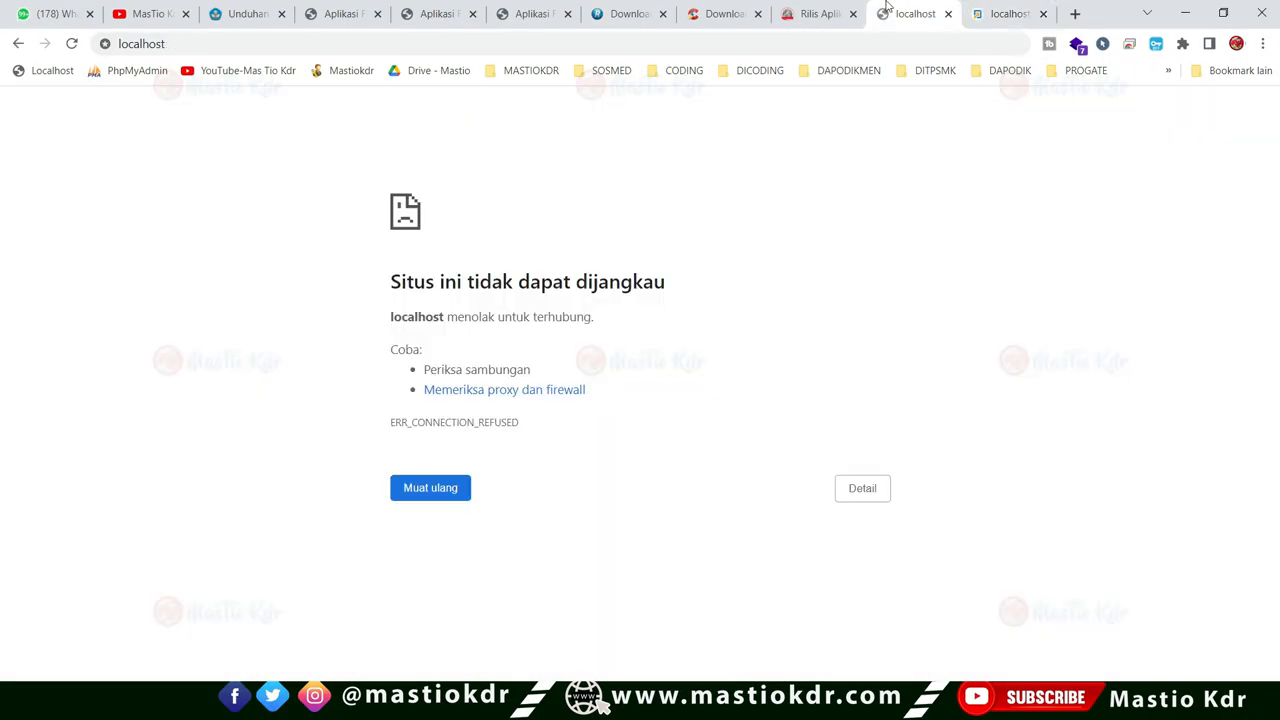
left_click(948, 14)
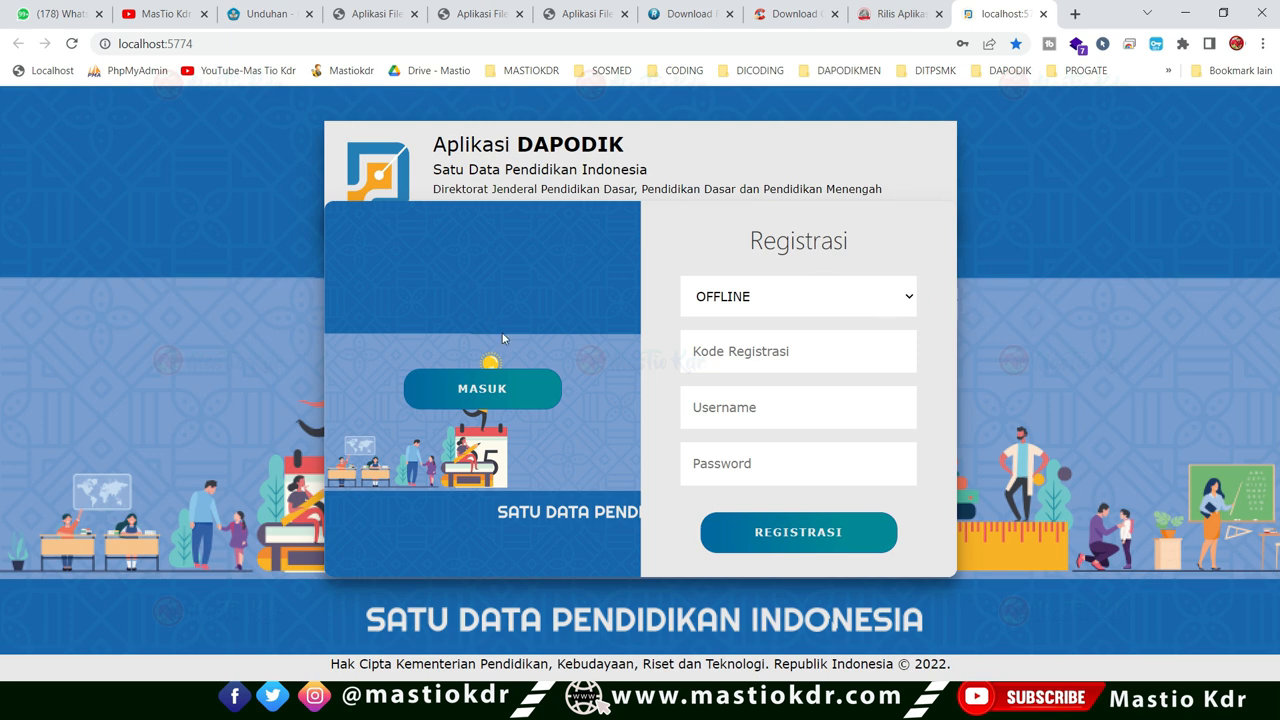
Set the registration type to ONLINE on the Dapodik registration form.
left_click(902, 297)
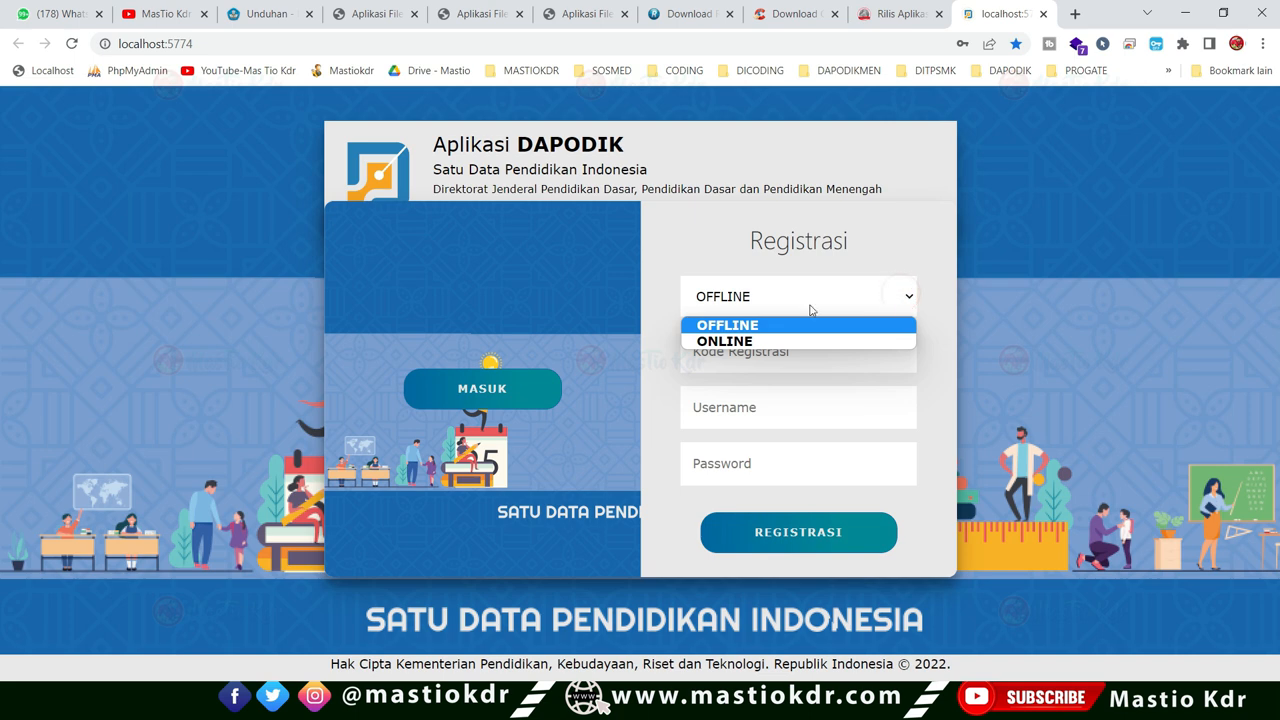
left_click(766, 297)
left_click(752, 300)
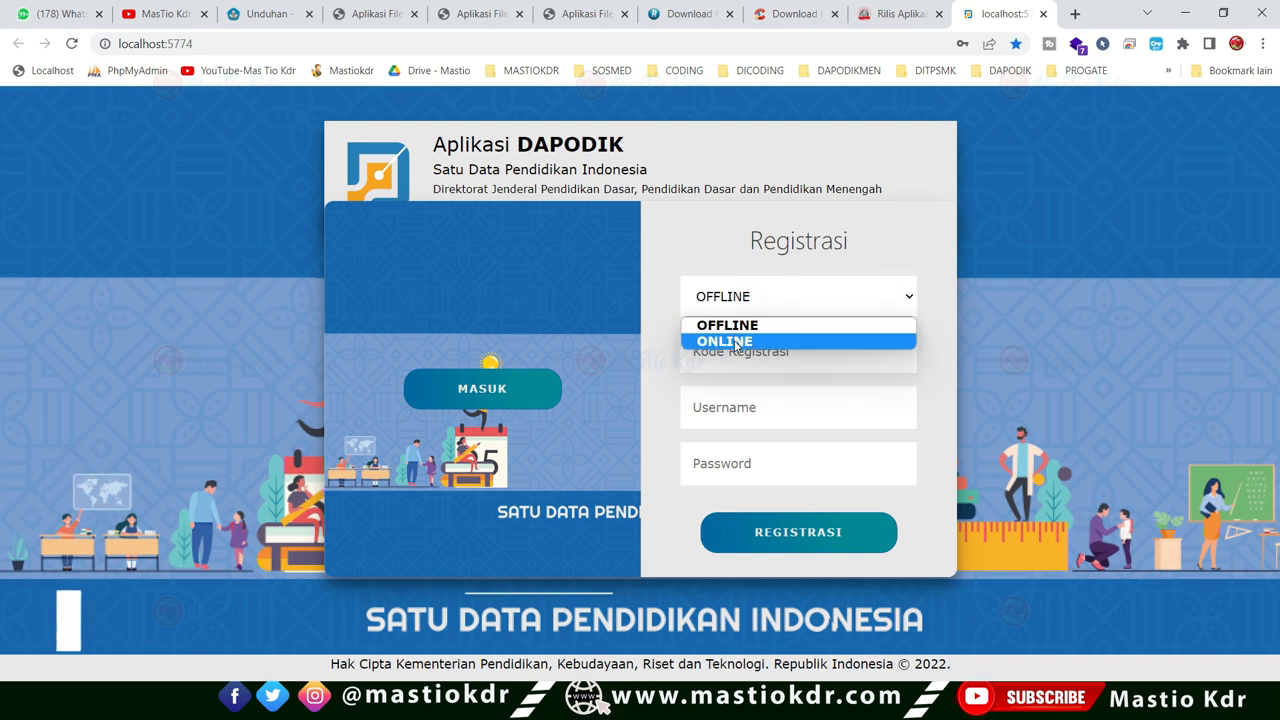
left_click(733, 341)
left_click(894, 289)
left_click(840, 300)
left_click(866, 297)
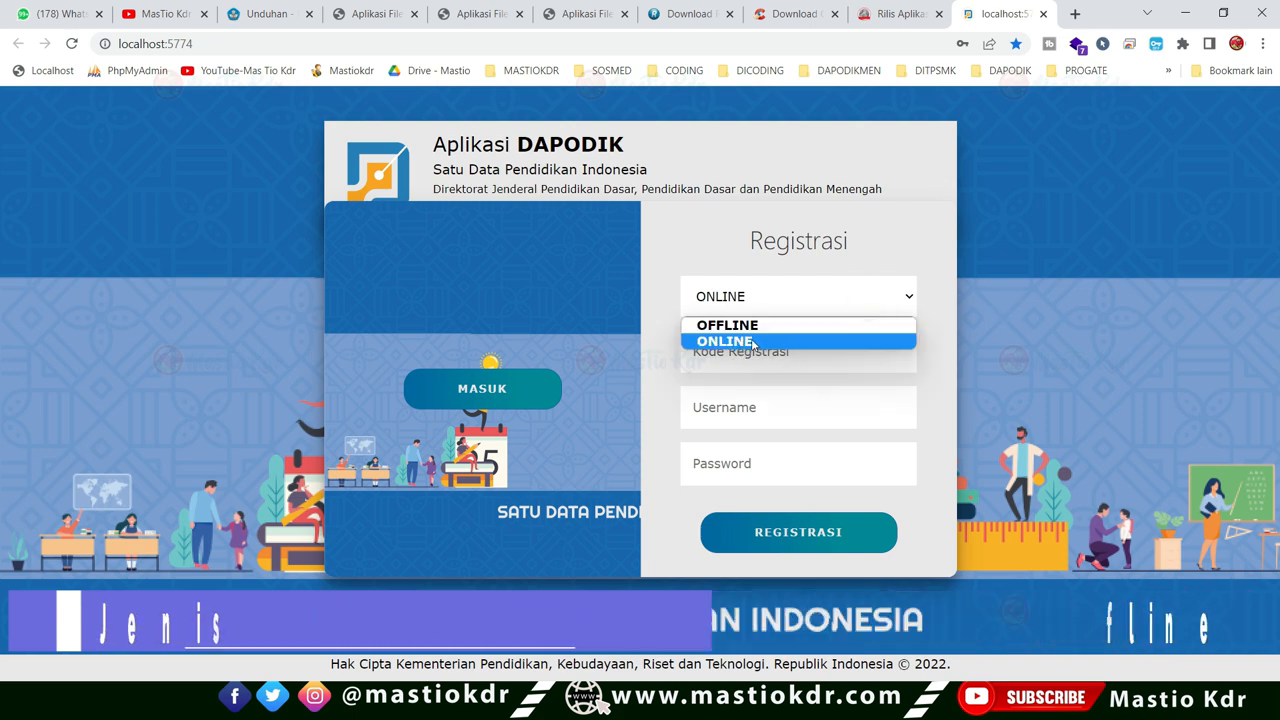
left_click(1080, 303)
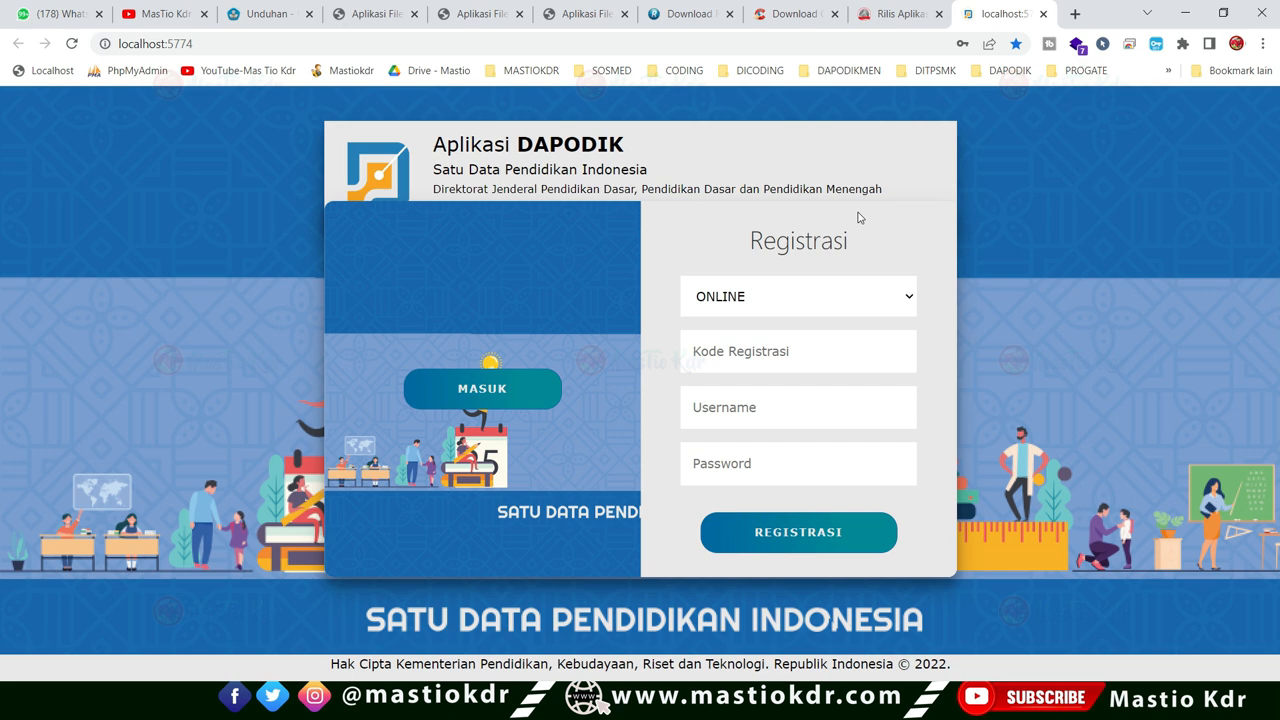
Examine the generated prefill result and the East Java prefill generator form in their browser tabs.
left_click(476, 13)
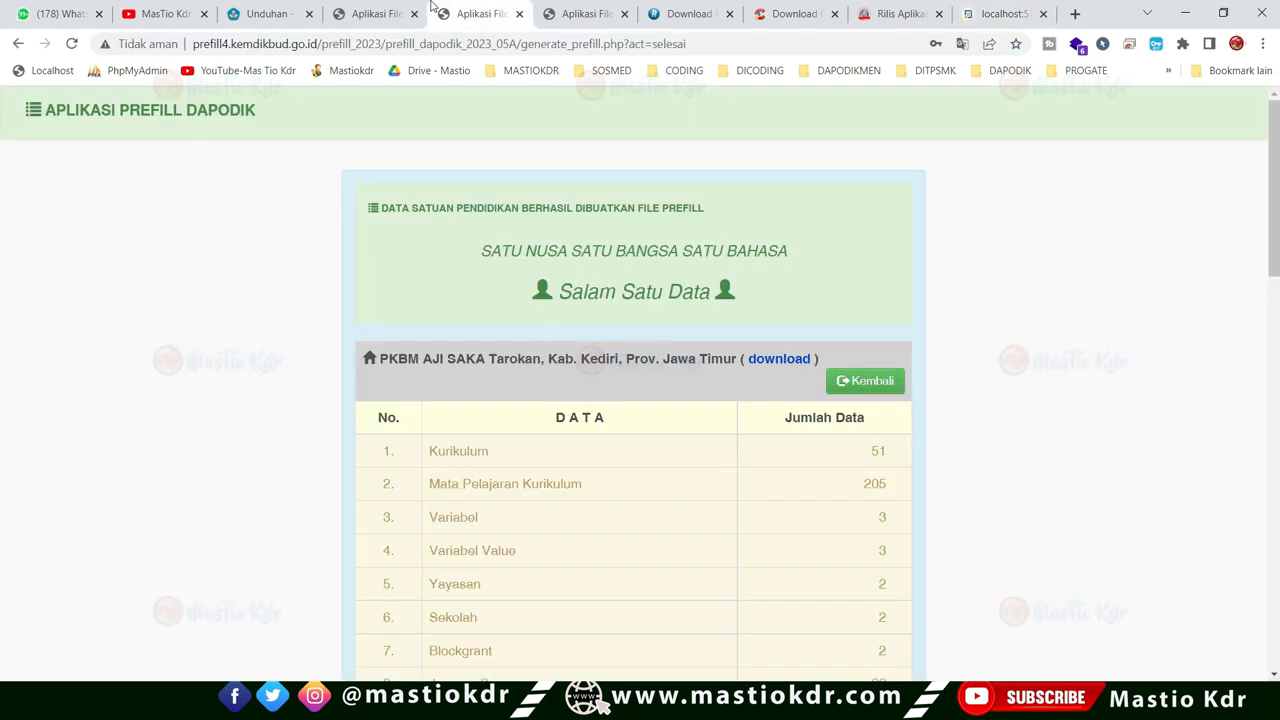
left_click(378, 13)
left_click_drag(457, 236, 771, 303)
left_click(840, 291)
Open the Data Prefill section on the Dapodik website's Unduhan page.
left_click(258, 13)
scroll(357, 229, "up", 3)
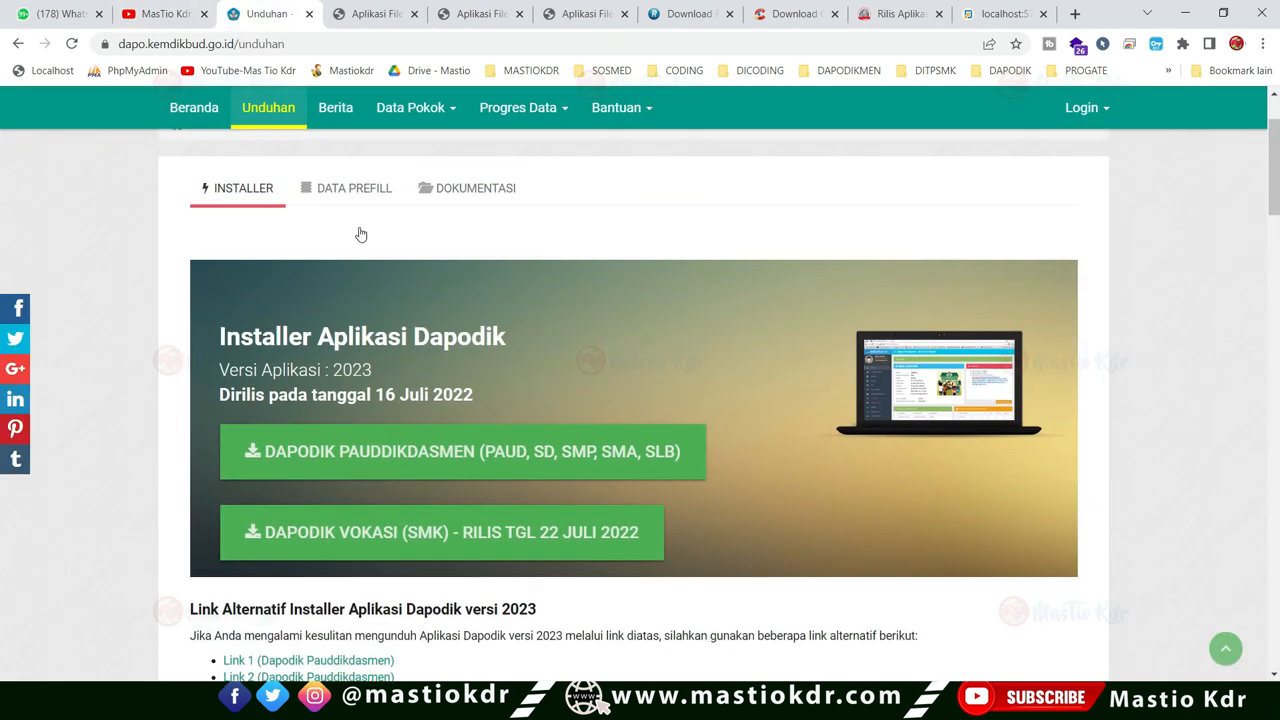
left_click(355, 269)
scroll(688, 391, "down", 1)
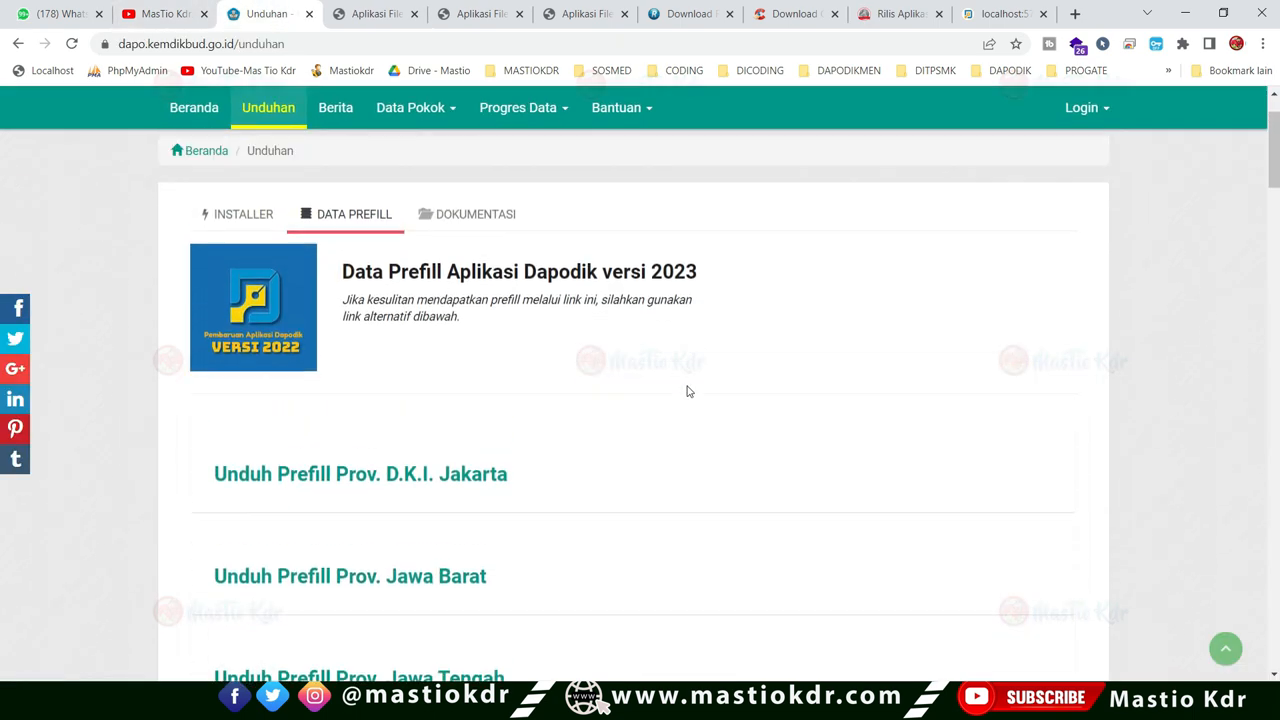
scroll(688, 391, "up", 2)
left_click(340, 355)
scroll(360, 362, "down", 3)
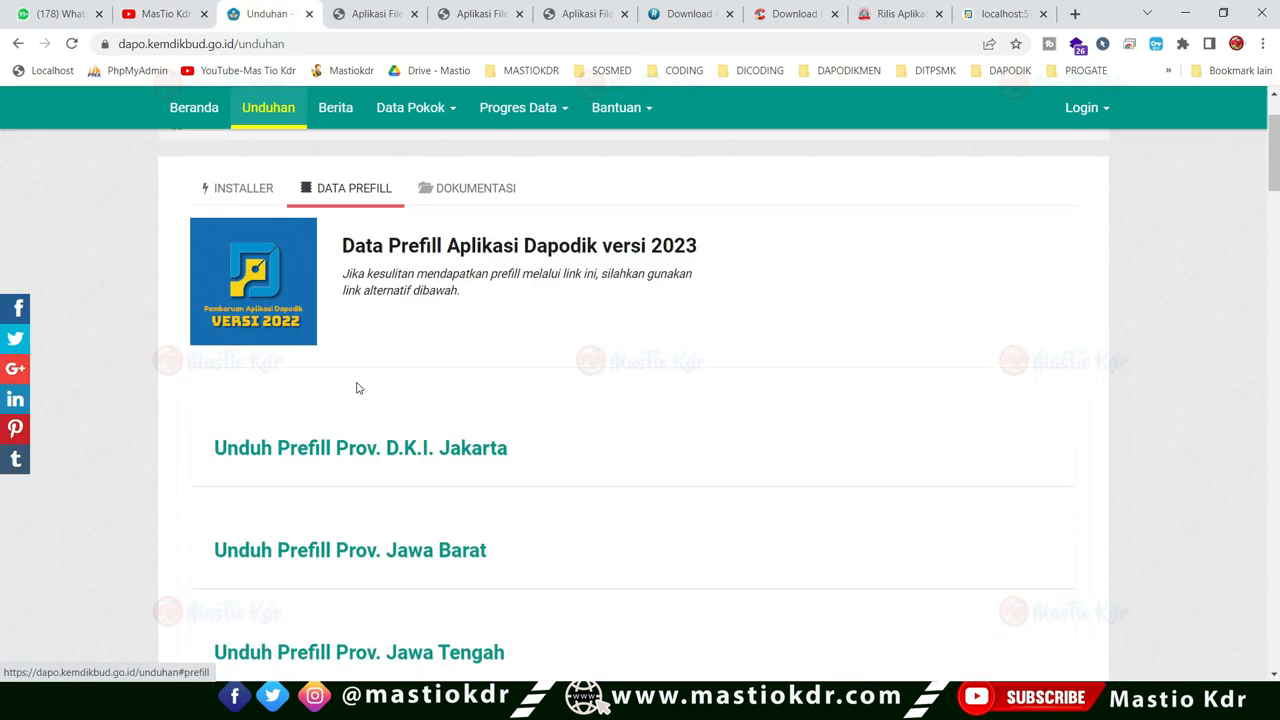
Expand the Unduh Prefill Prov. Jawa Timur entry to view its prefill links.
scroll(340, 493, "down", 4)
scroll(366, 320, "up", 1)
scroll(371, 377, "down", 1)
scroll(408, 390, "down", 2)
scroll(409, 394, "up", 3)
left_click(350, 390)
scroll(375, 360, "down", 2)
scroll(400, 370, "down", 4)
scroll(343, 408, "up", 5)
scroll(405, 425, "down", 2)
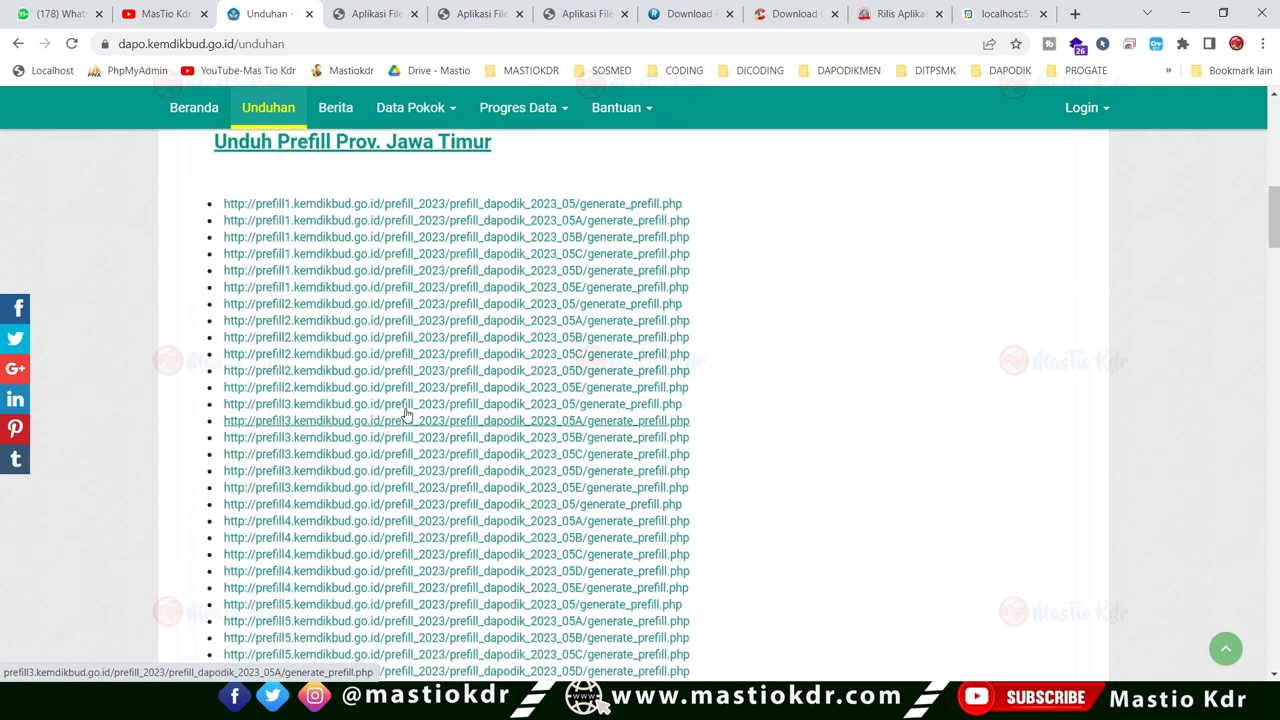
Review the full list of Jawa Timur prefill generator links by highlighting them, and clear the selection.
left_click_drag(194, 206, 766, 627)
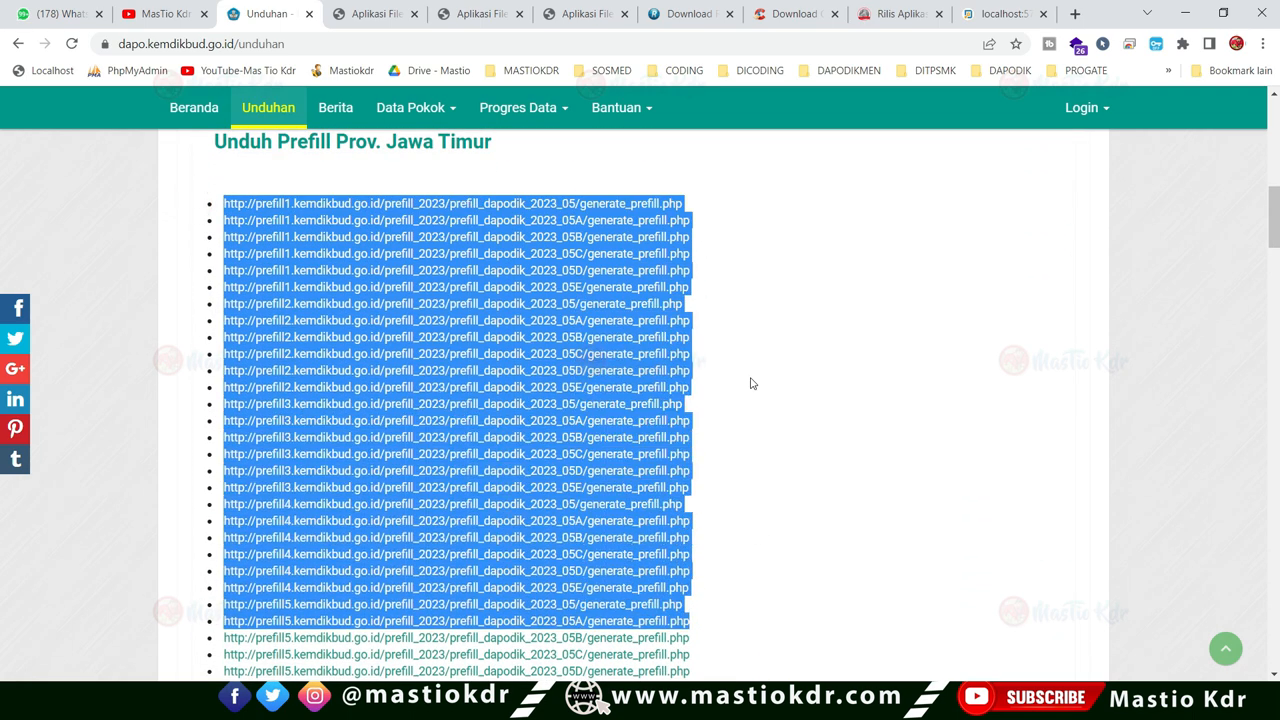
scroll(753, 384, "down", 3)
left_click(750, 402)
left_click_drag(755, 436, 461, 204)
scroll(912, 380, "up", 1)
left_click(896, 348)
scroll(743, 343, "up", 4)
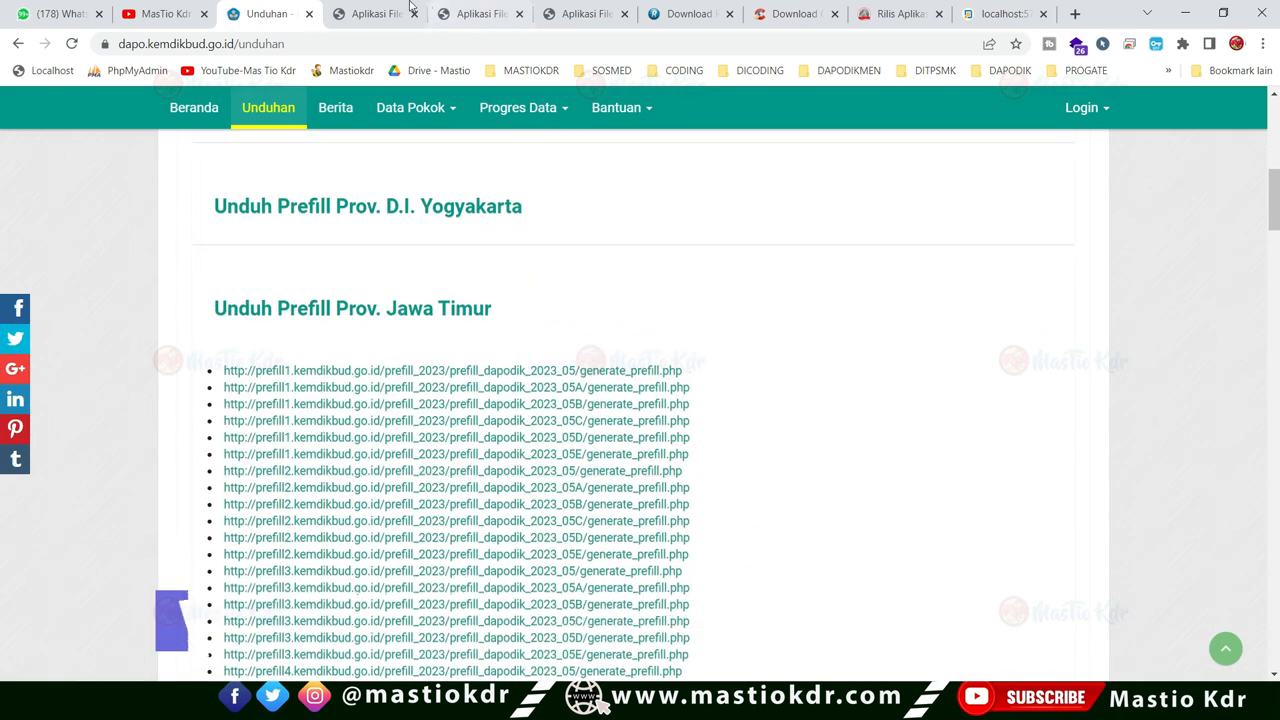
Compare the prefill result page with the generator form and examine the form's required login and registration fields.
left_click(424, 10)
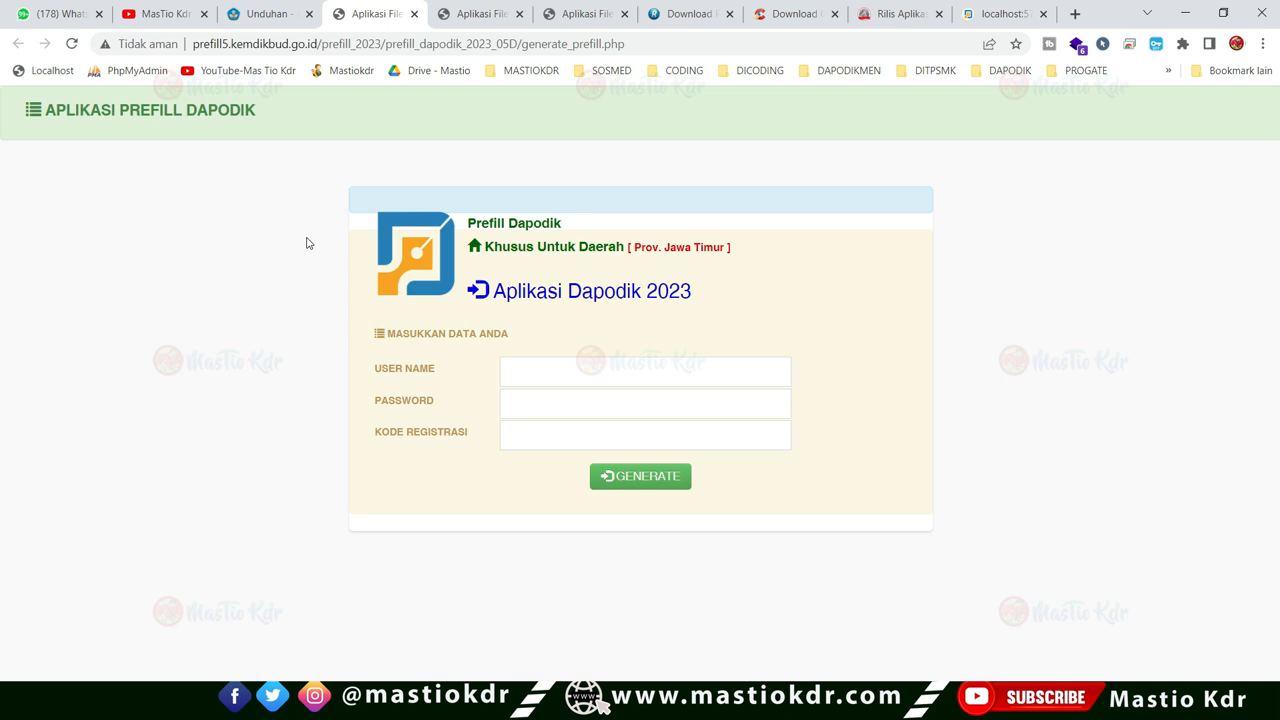
left_click(480, 13)
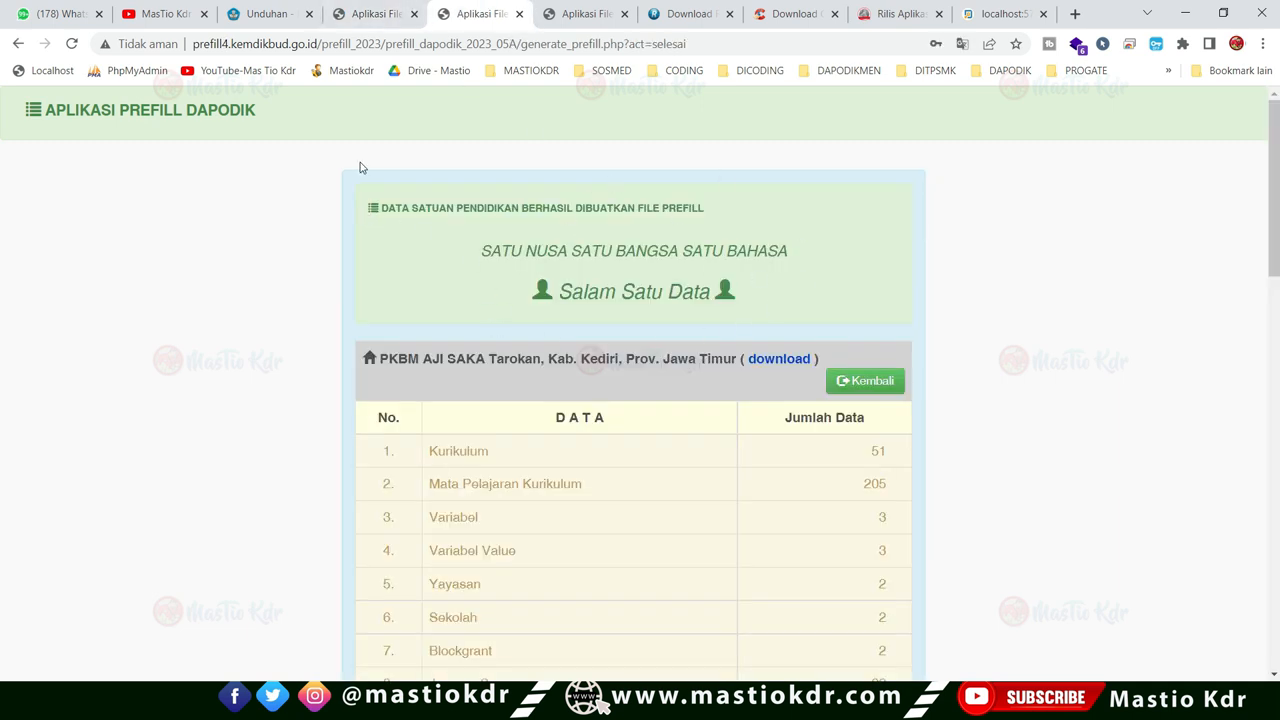
left_click(372, 14)
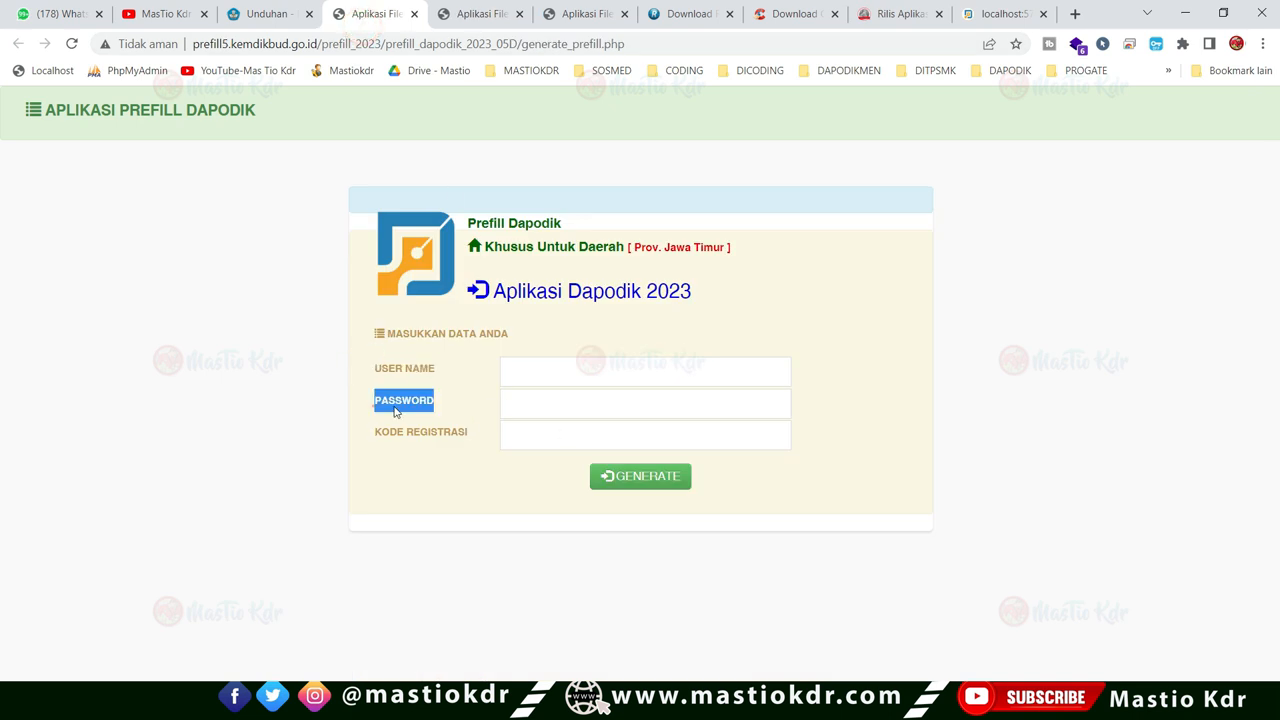
Examine the generator form's registration code field and GENERATE button, and compare the form with the prefill result page.
left_click_drag(374, 411, 468, 438)
left_click_drag(633, 541, 765, 522)
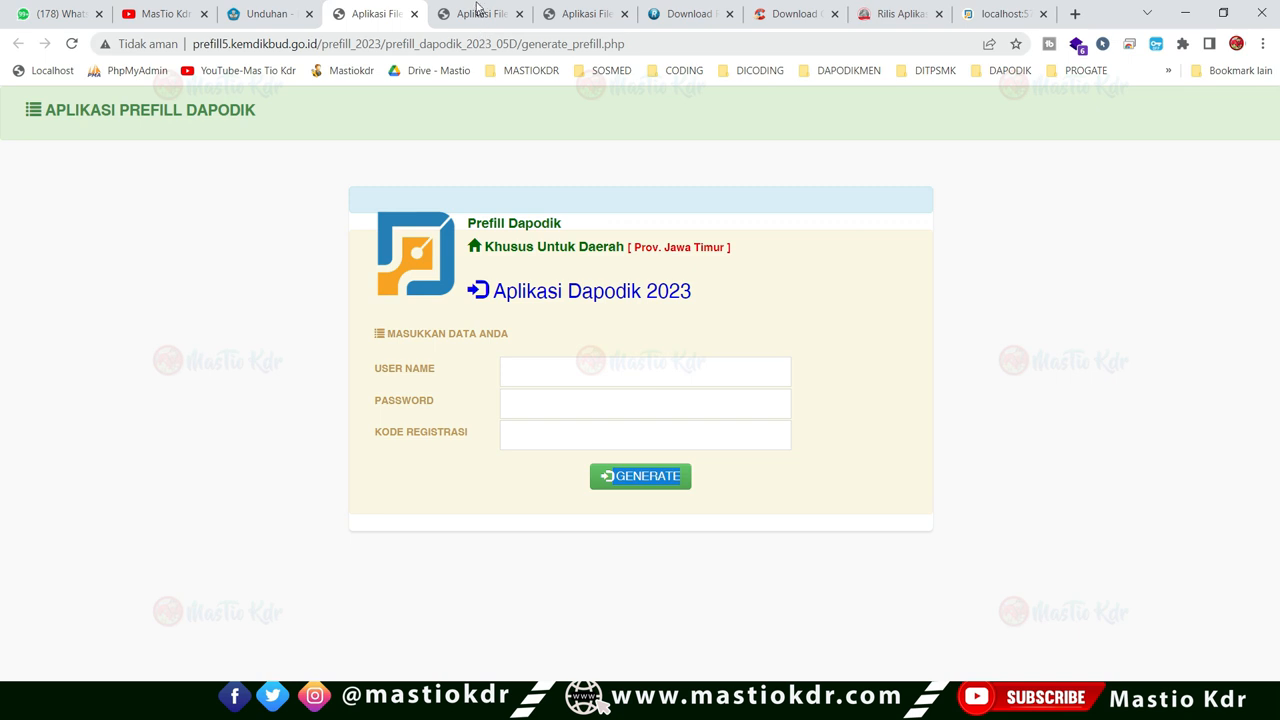
left_click(480, 10)
left_click(577, 9)
left_click(482, 8)
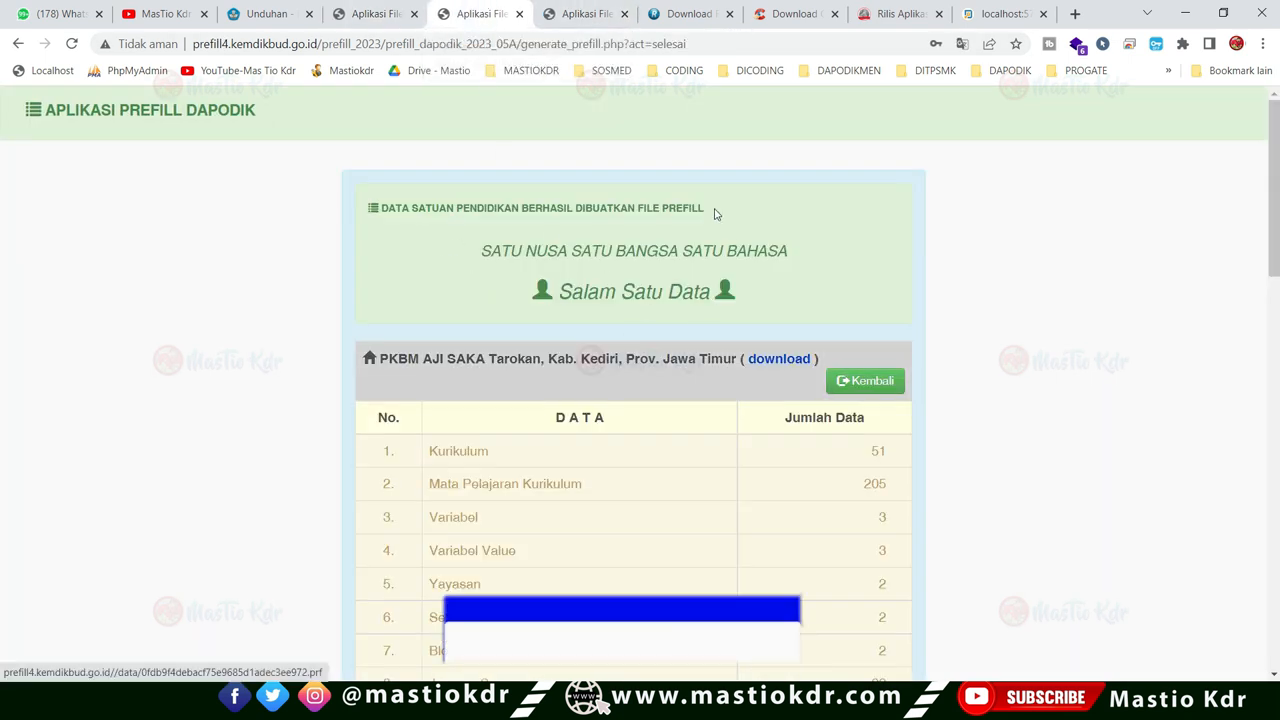
Switch to File Explorer and copy the downloaded .prf prefill file from the DAPODIK 2023 folder.
key("alt+Tab")
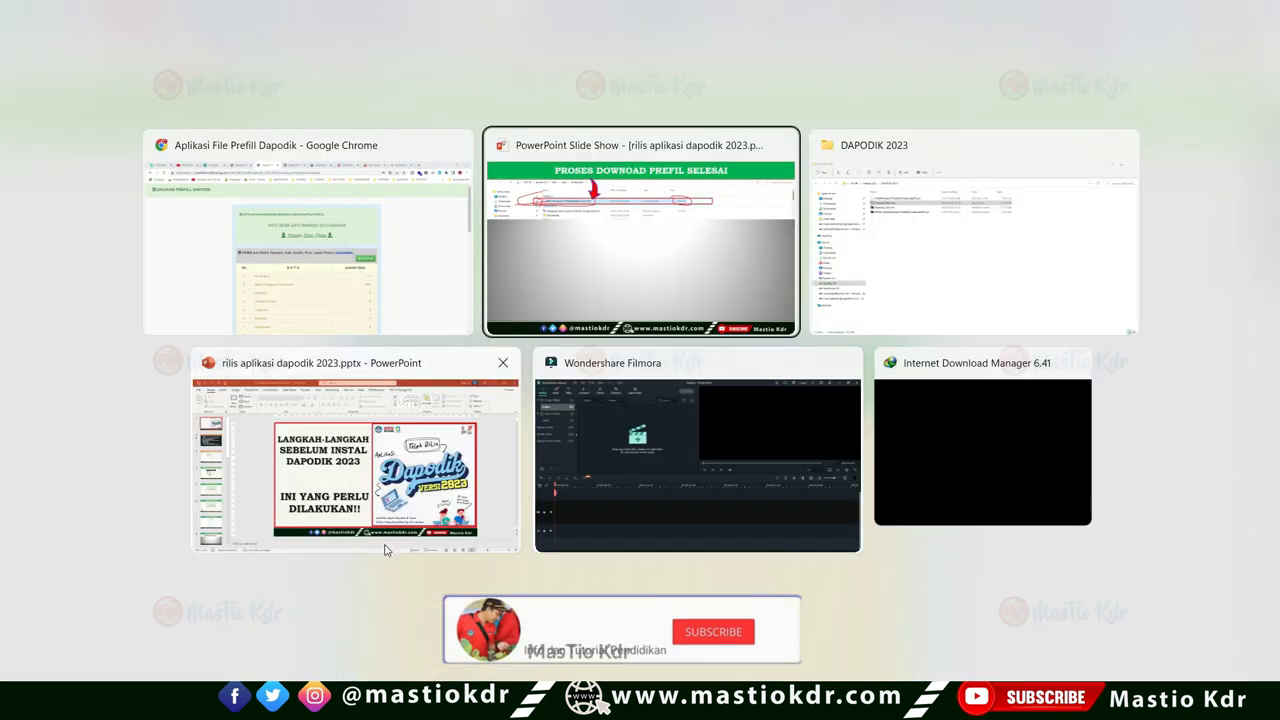
left_click(960, 212)
left_click(379, 274)
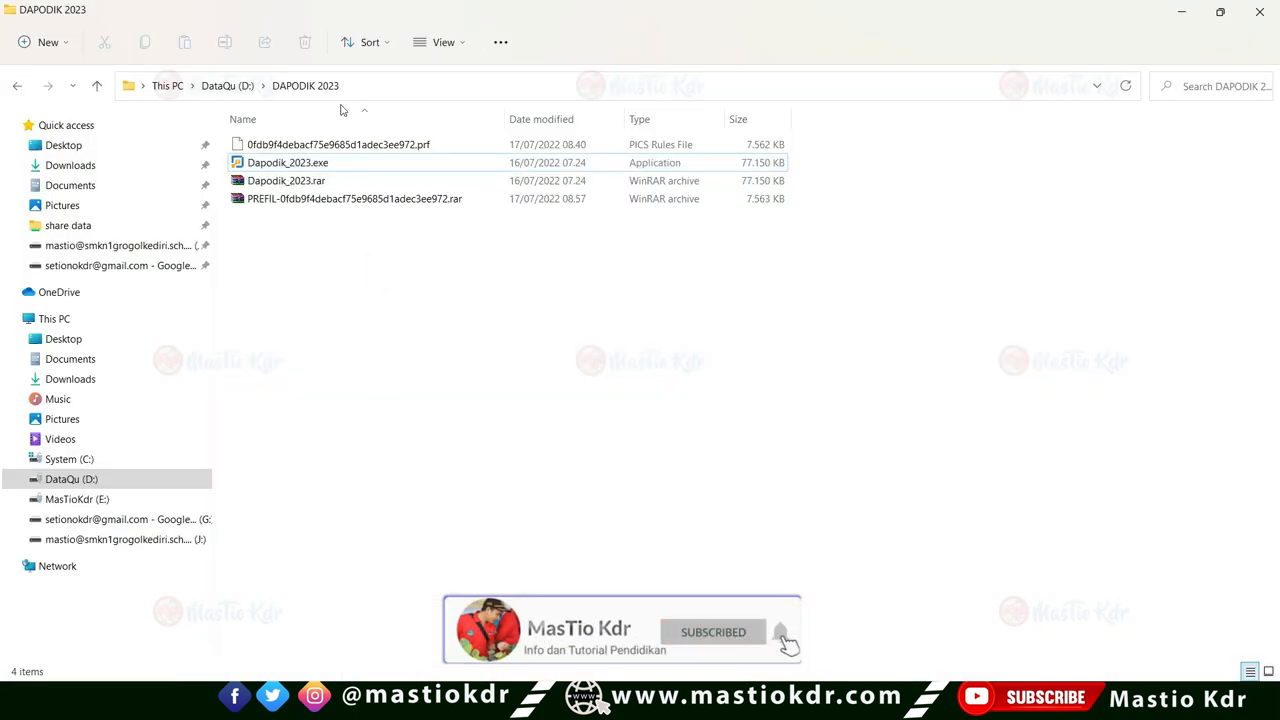
left_click(300, 162)
left_click(325, 144)
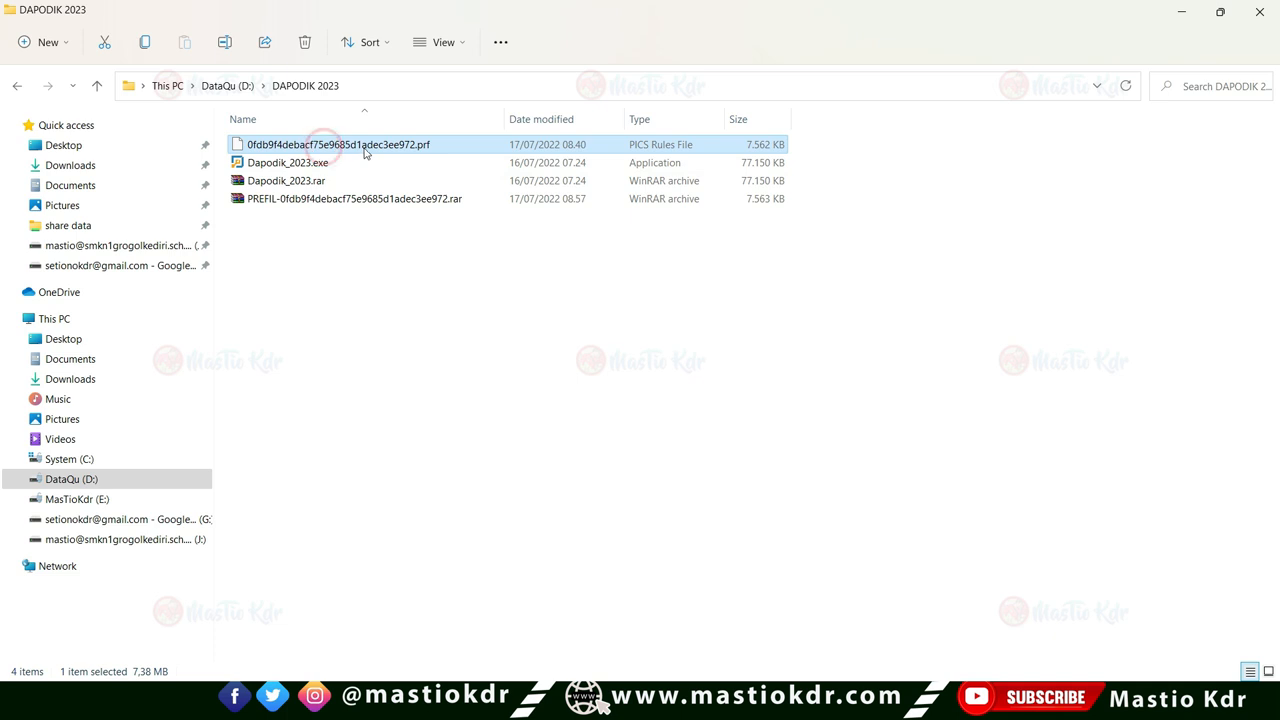
right_click(363, 152)
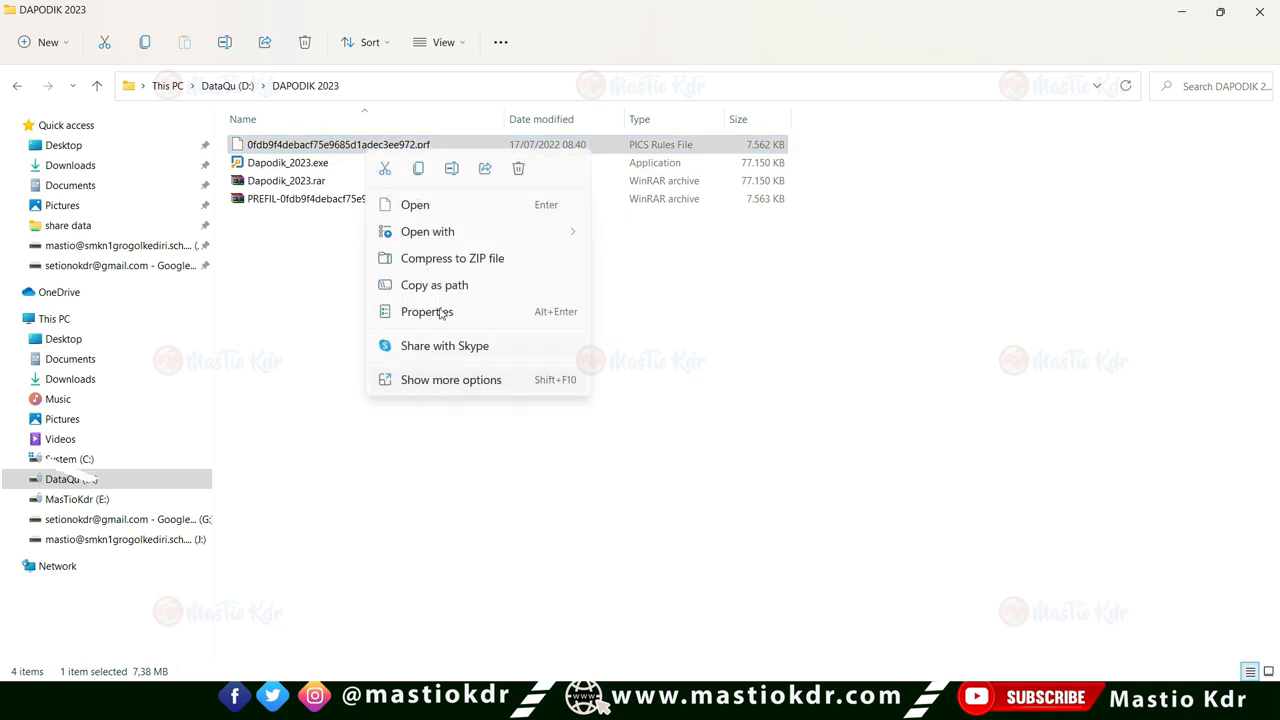
left_click(419, 171)
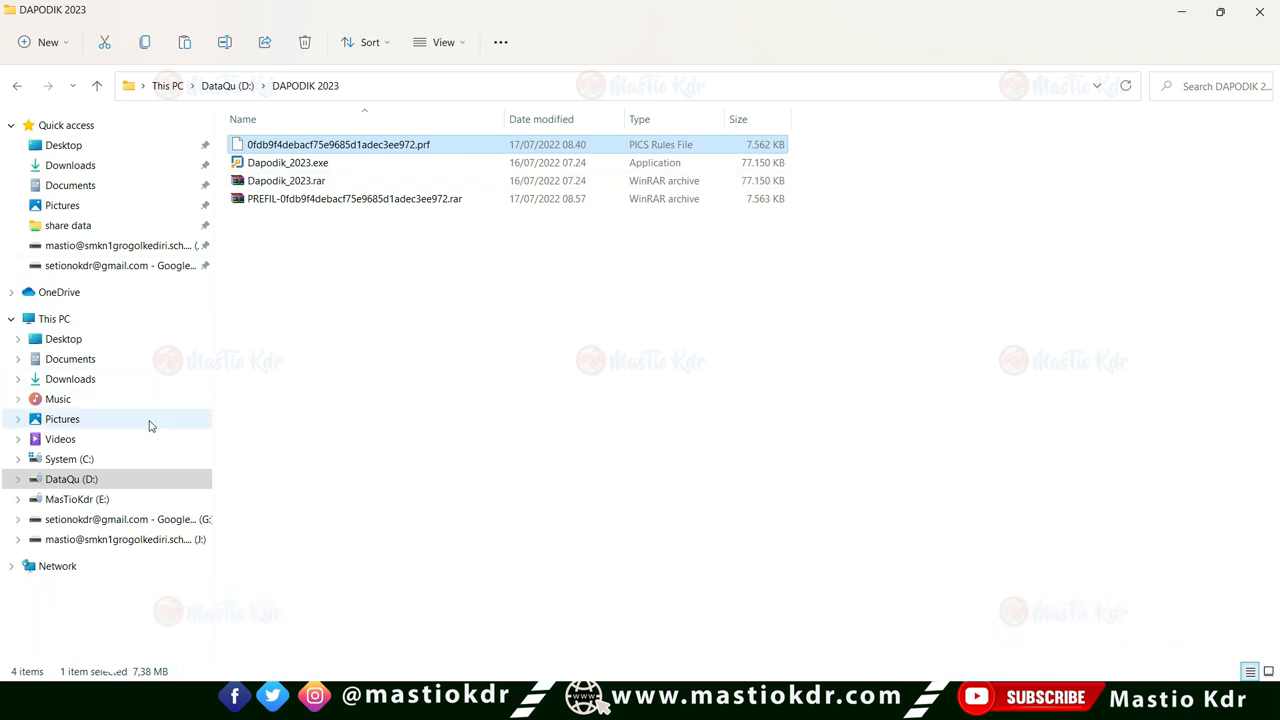
Paste the copied prefill file into the prefill_dapodik folder on drive C.
left_click(111, 460)
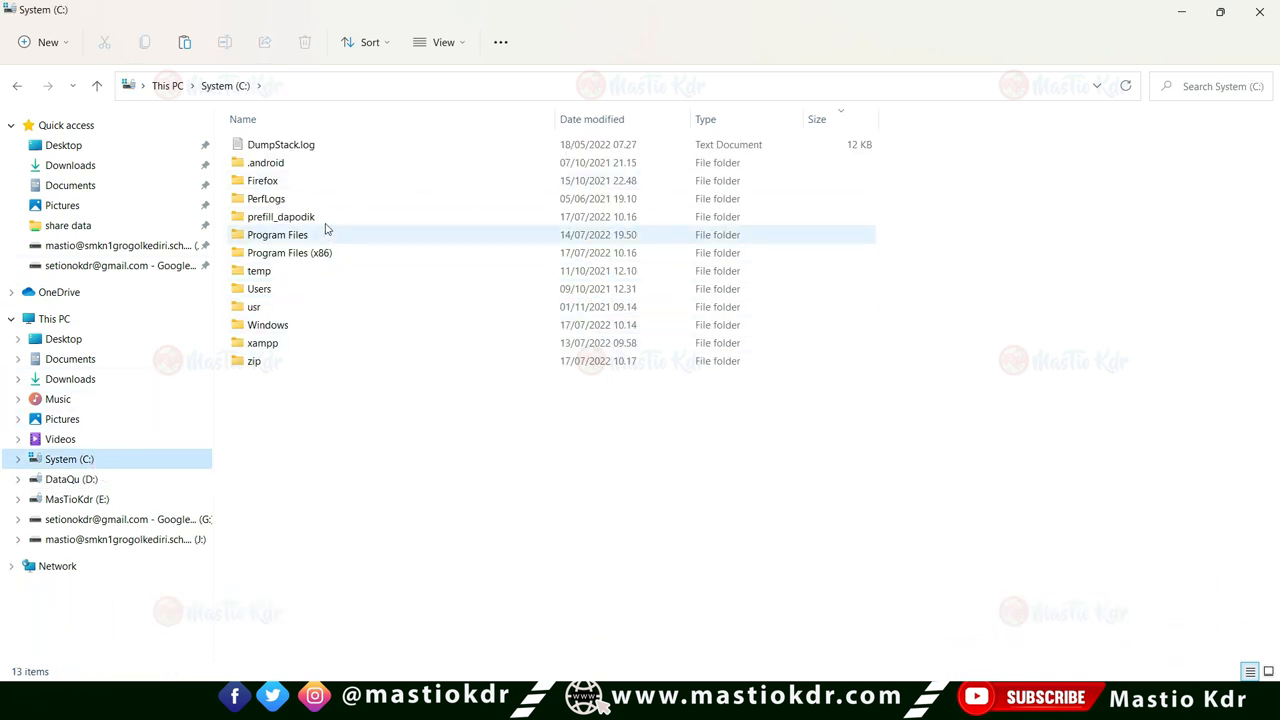
double_click(312, 217)
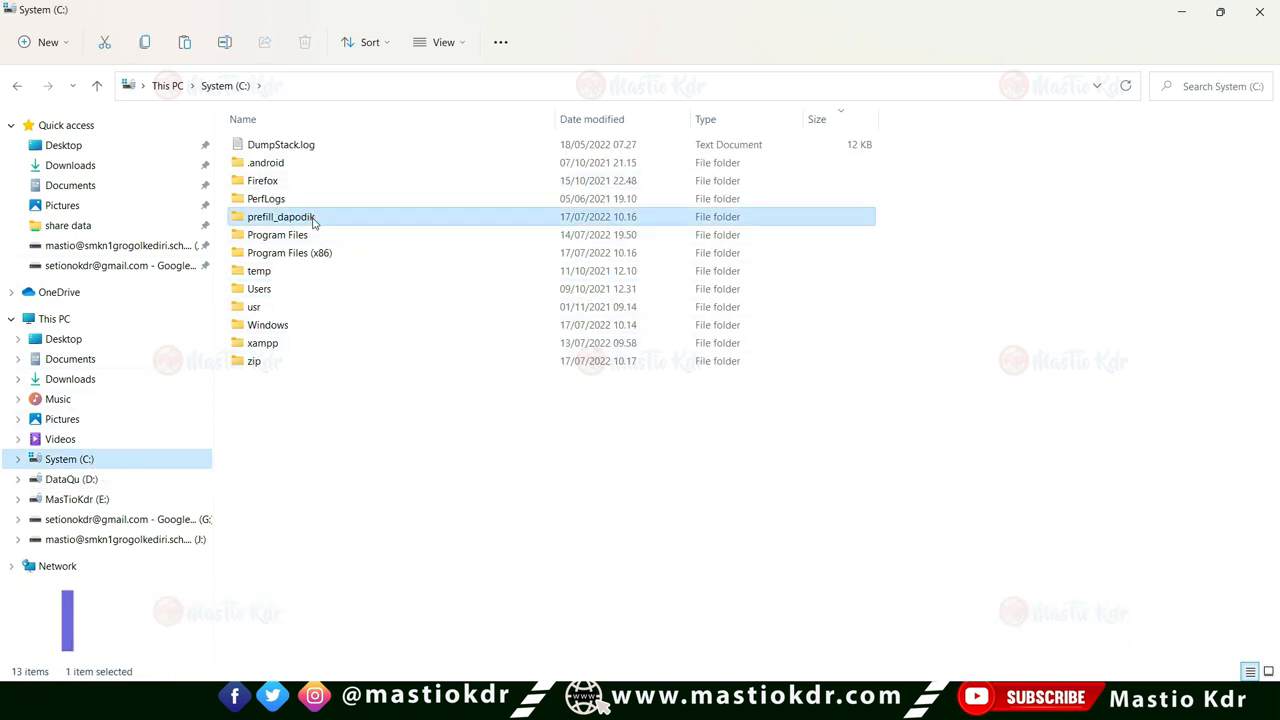
left_click(238, 88)
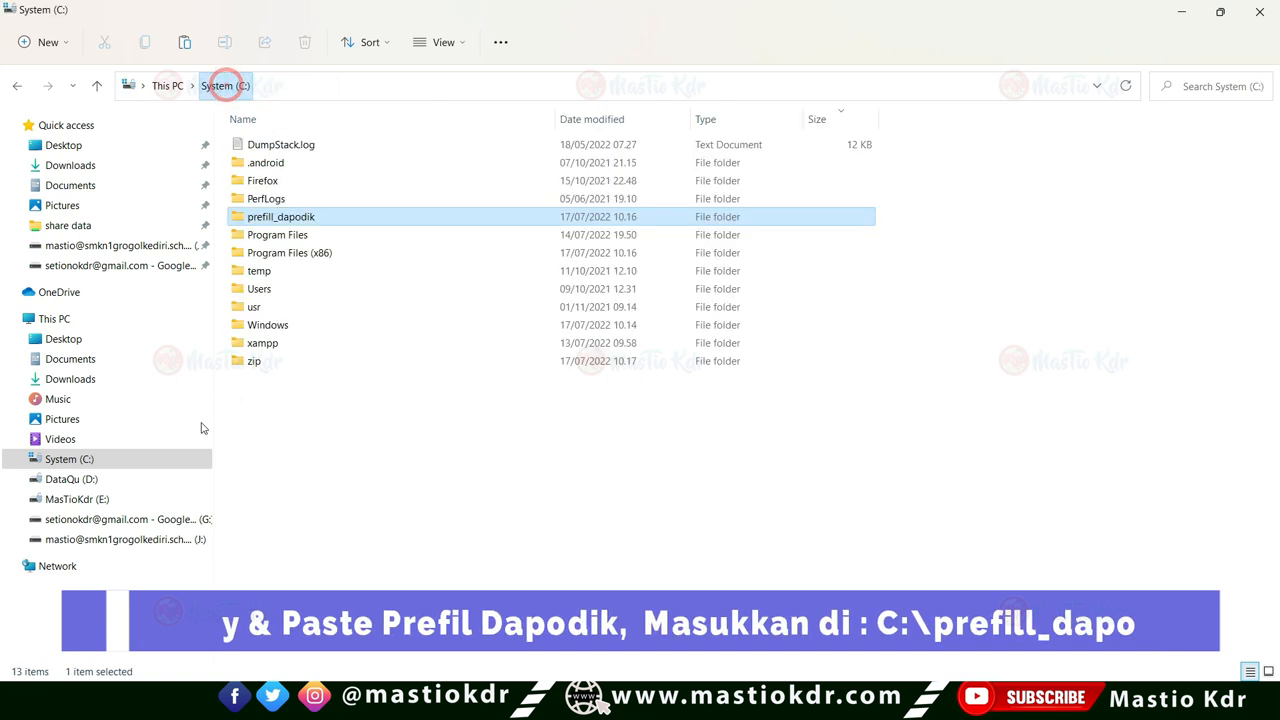
double_click(285, 218)
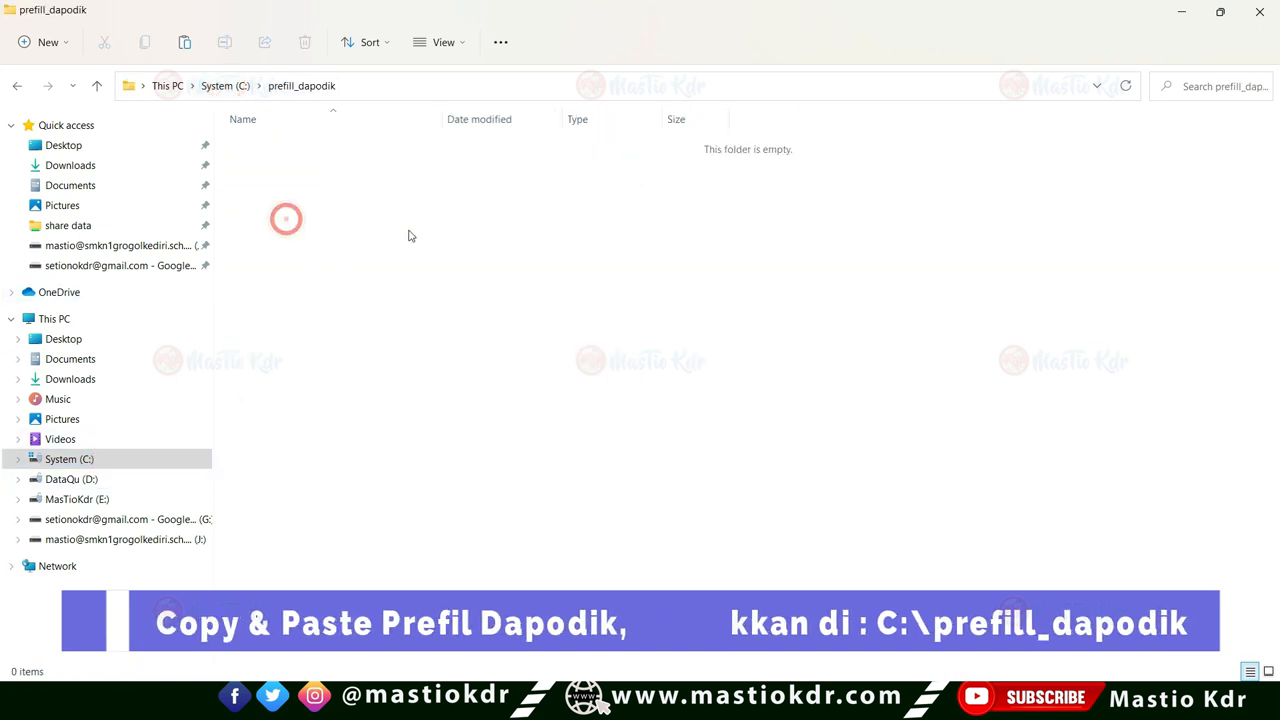
right_click(411, 240)
left_click(430, 249)
left_click(398, 233)
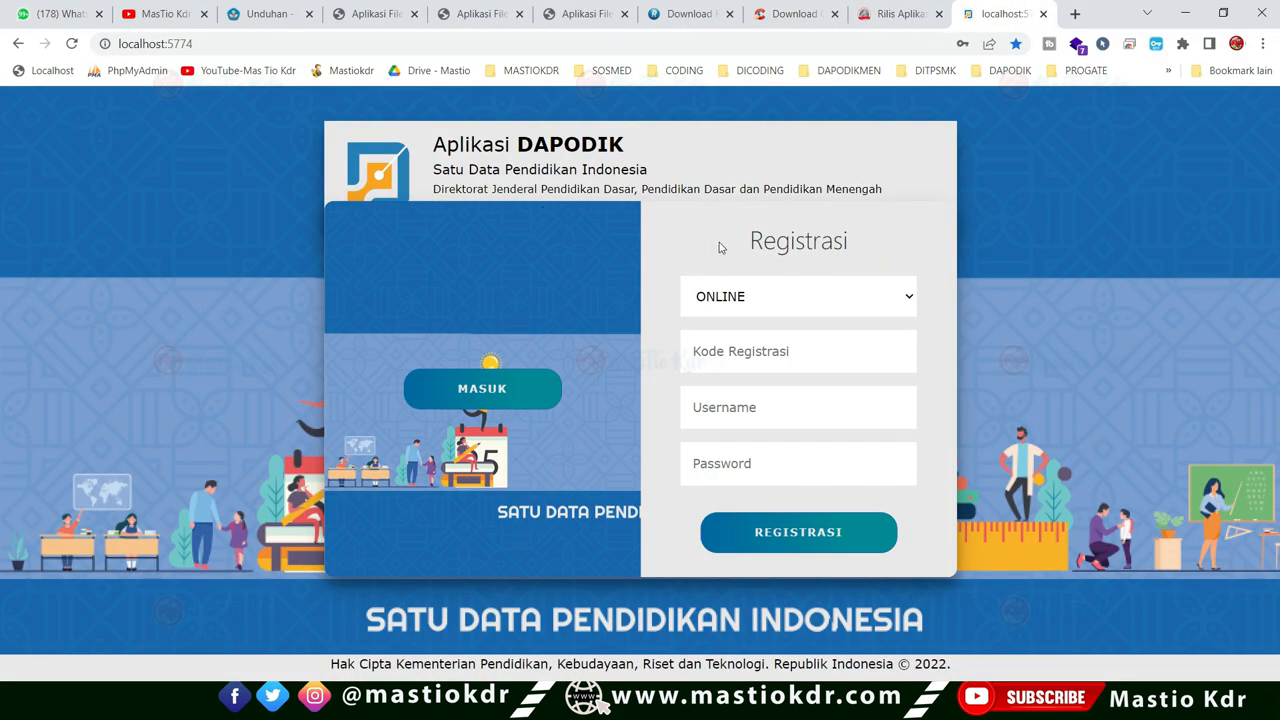
Set the Dapodik registration mode to OFFLINE and fill in the registration code, username and account password.
left_click(889, 297)
left_click(889, 297)
left_click_drag(740, 241, 886, 240)
left_click(889, 231)
left_click(917, 300)
left_click(750, 324)
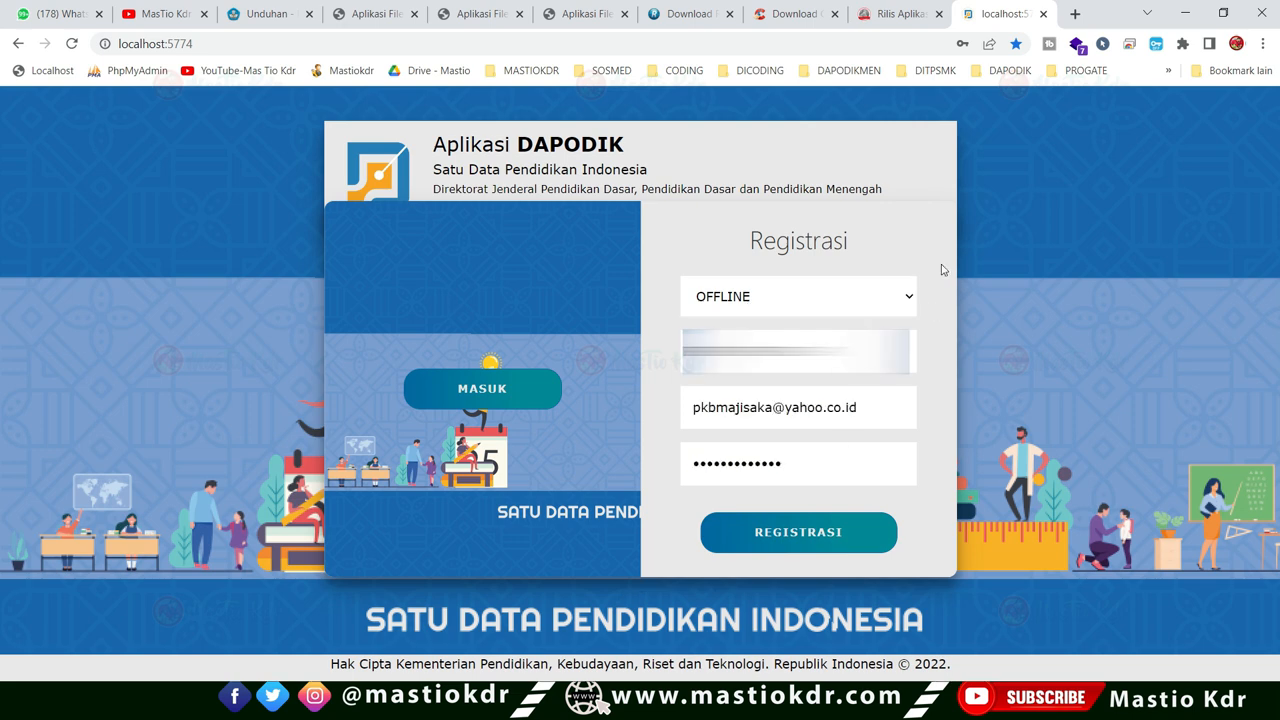
Submit the offline registration, confirm using the latest prefill, and close the registration result message once processing finishes.
left_click(793, 540)
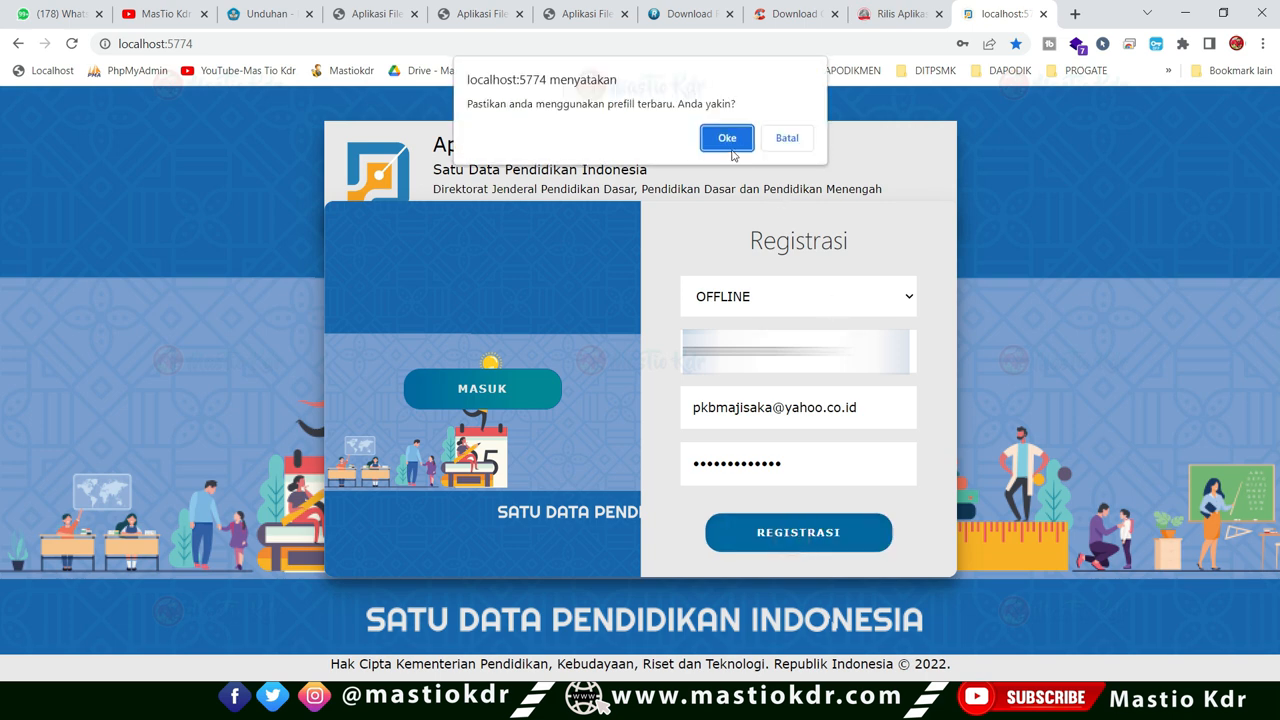
left_click(724, 140)
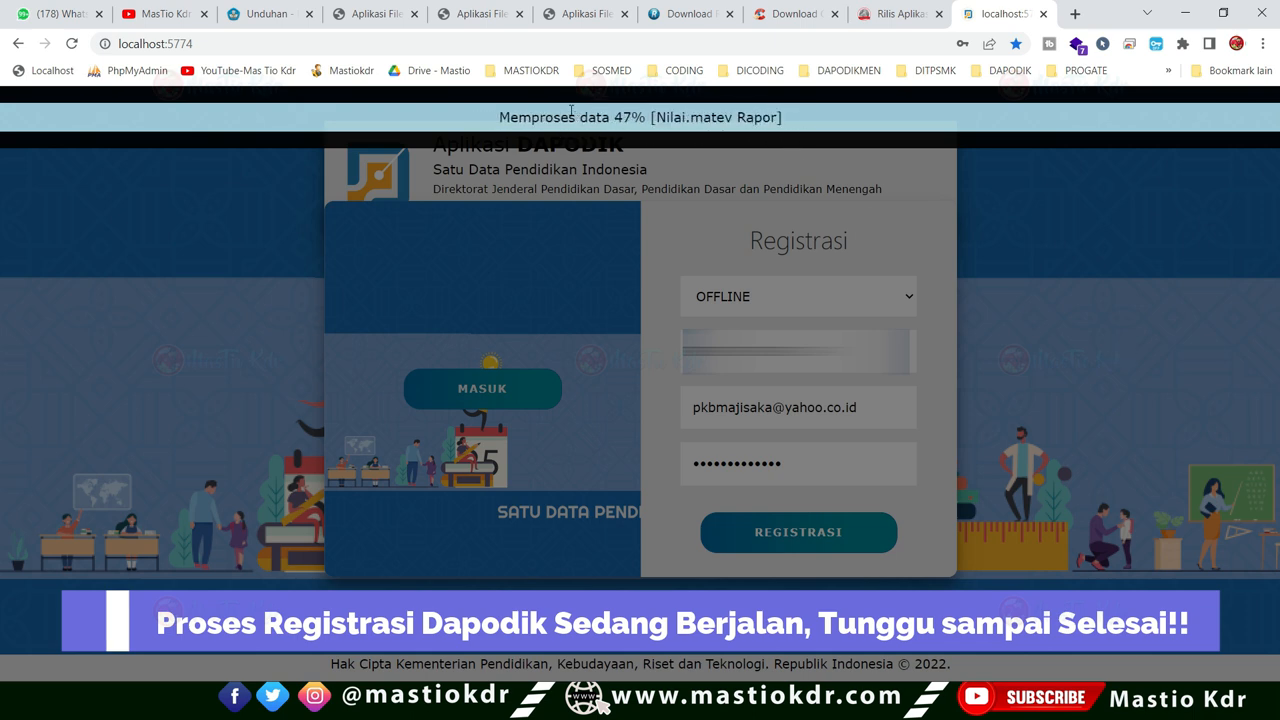
left_click_drag(516, 117, 772, 117)
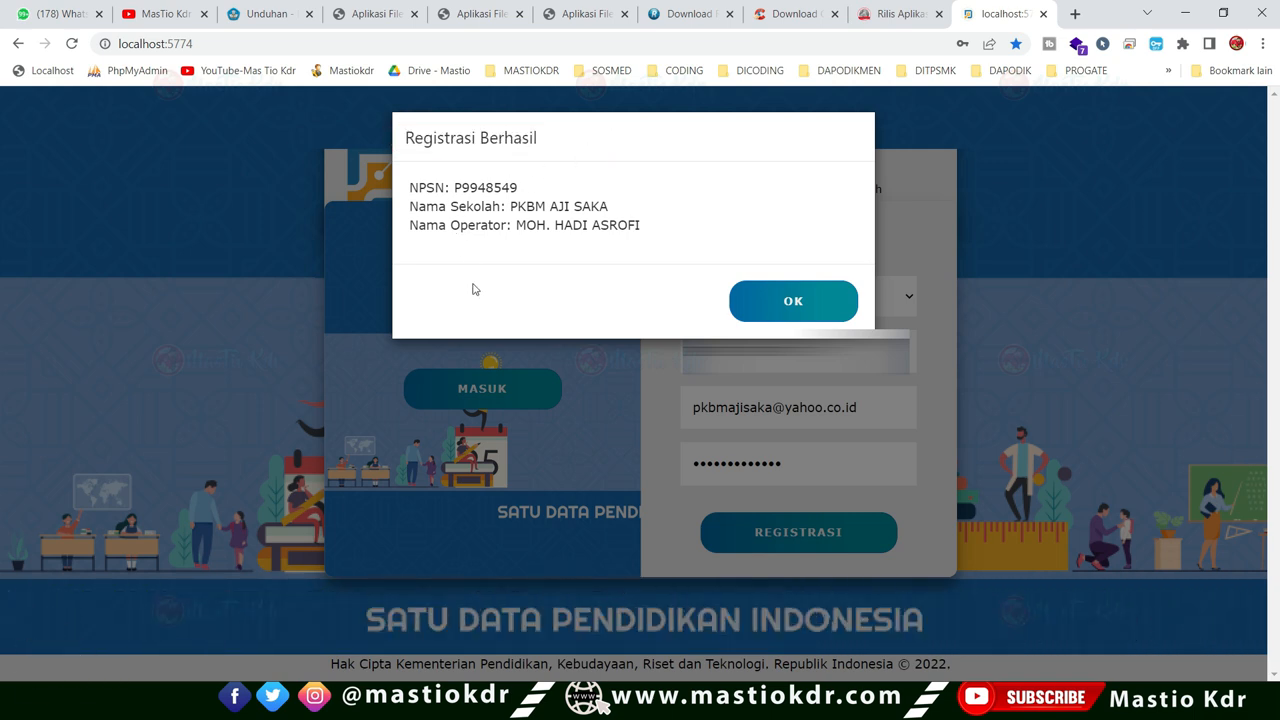
left_click(790, 318)
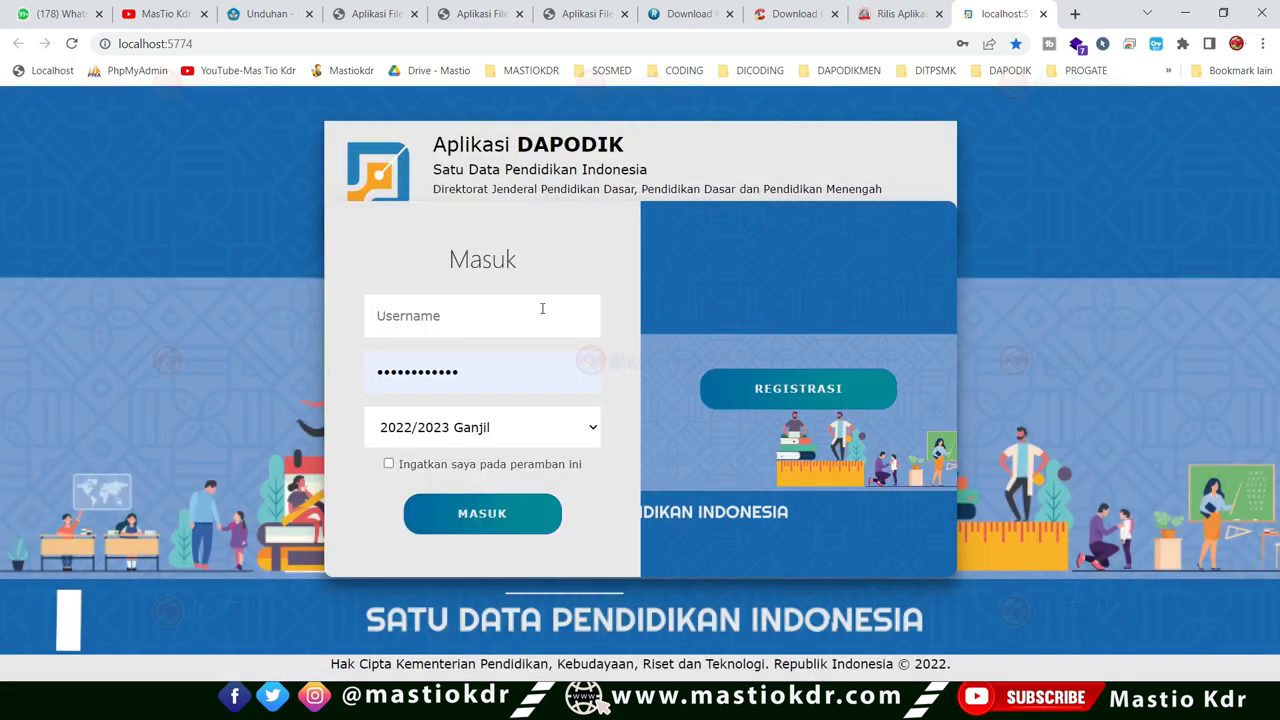
Log in for the 2022/2023 Ganjil semester with the account's username and password, remembering the login in this browser.
left_click(581, 427)
left_click(500, 432)
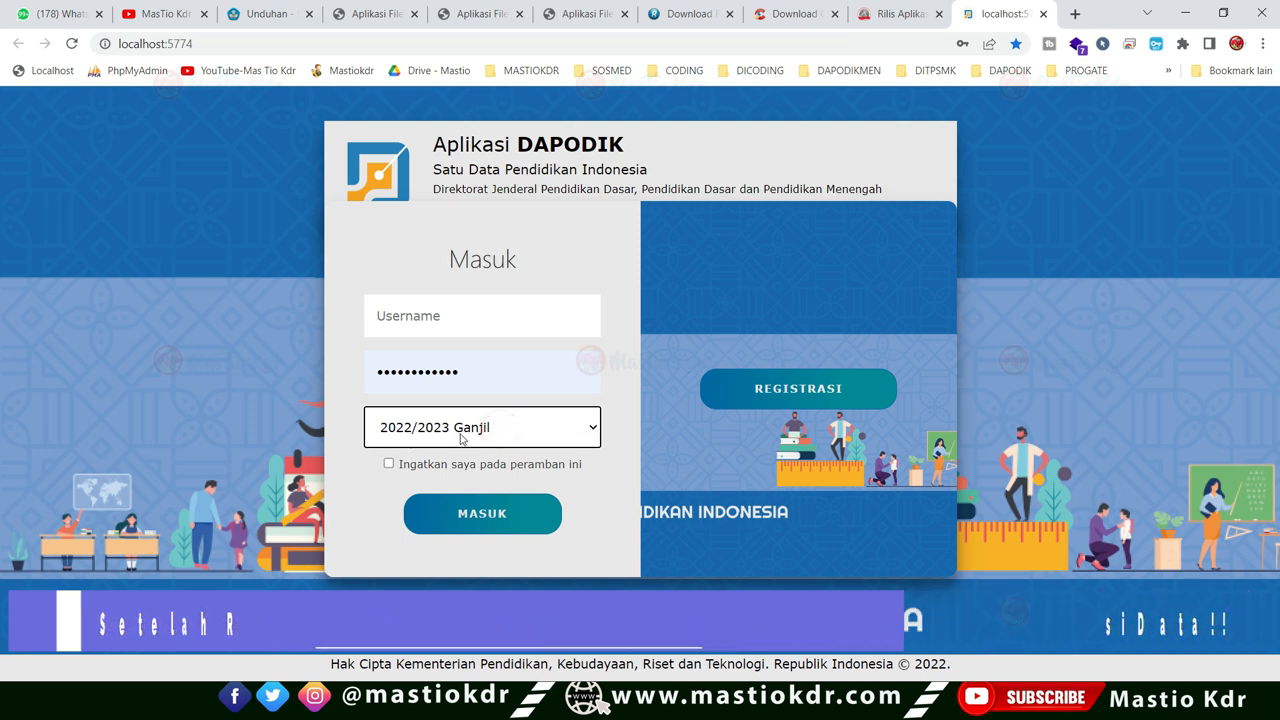
left_click(1004, 304)
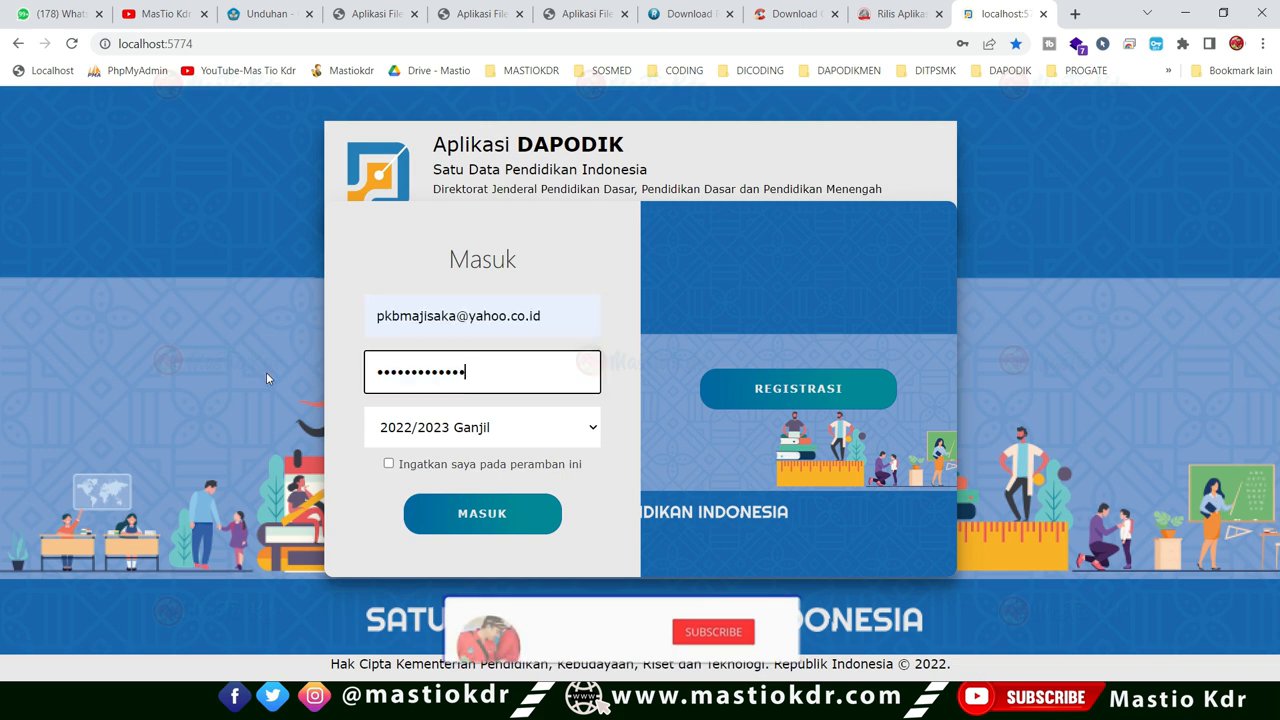
left_click(261, 303)
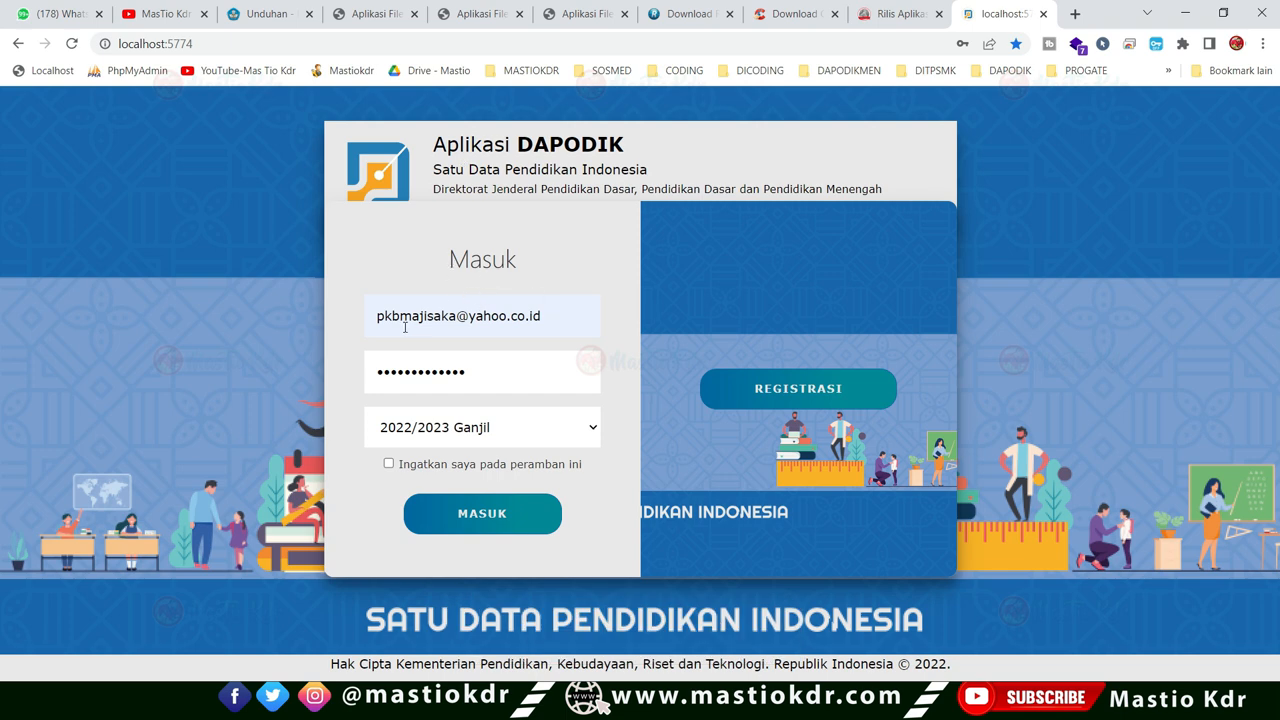
left_click(389, 464)
left_click(483, 522)
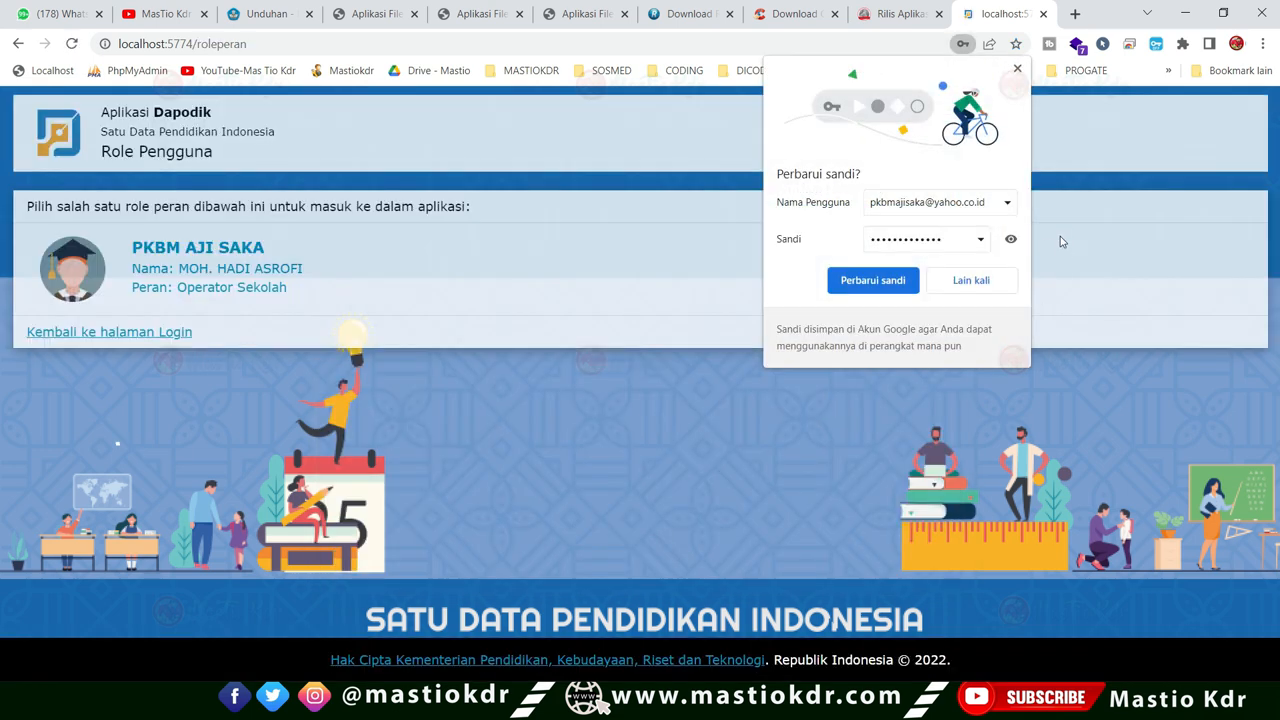
Update the browser's saved password and enter the application with the Operator Sekolah role.
left_click(889, 283)
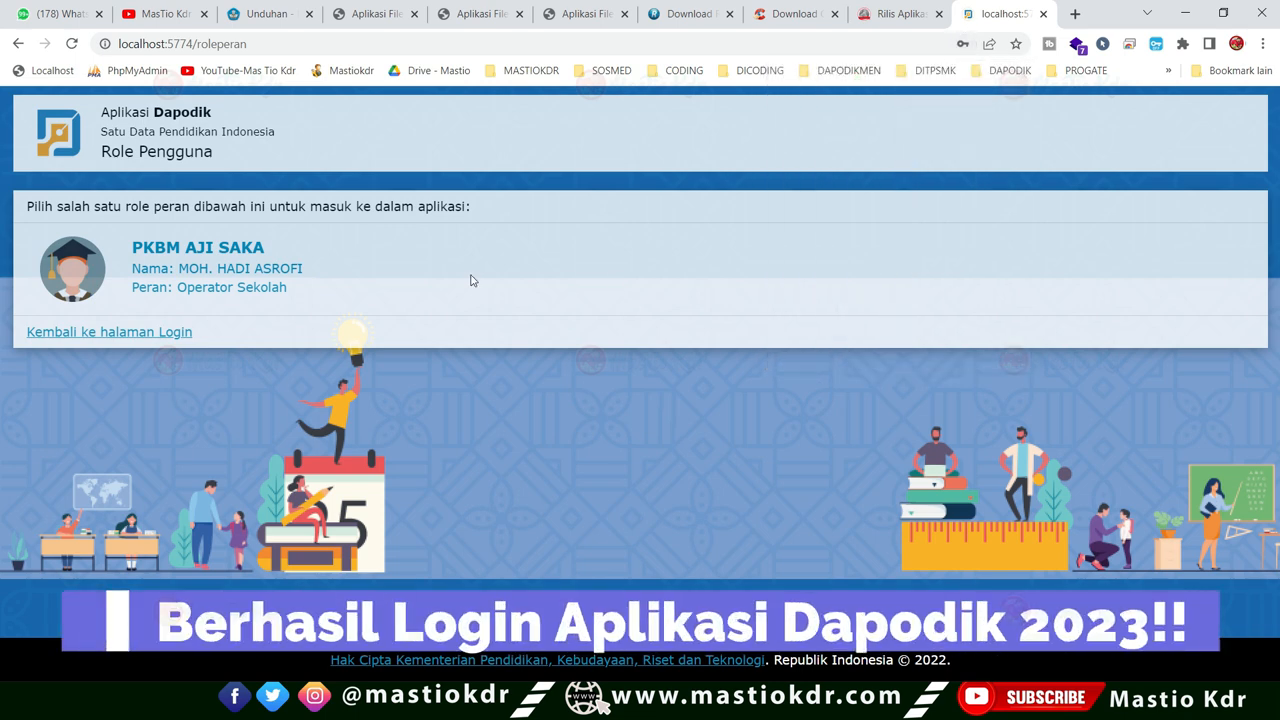
left_click(170, 250)
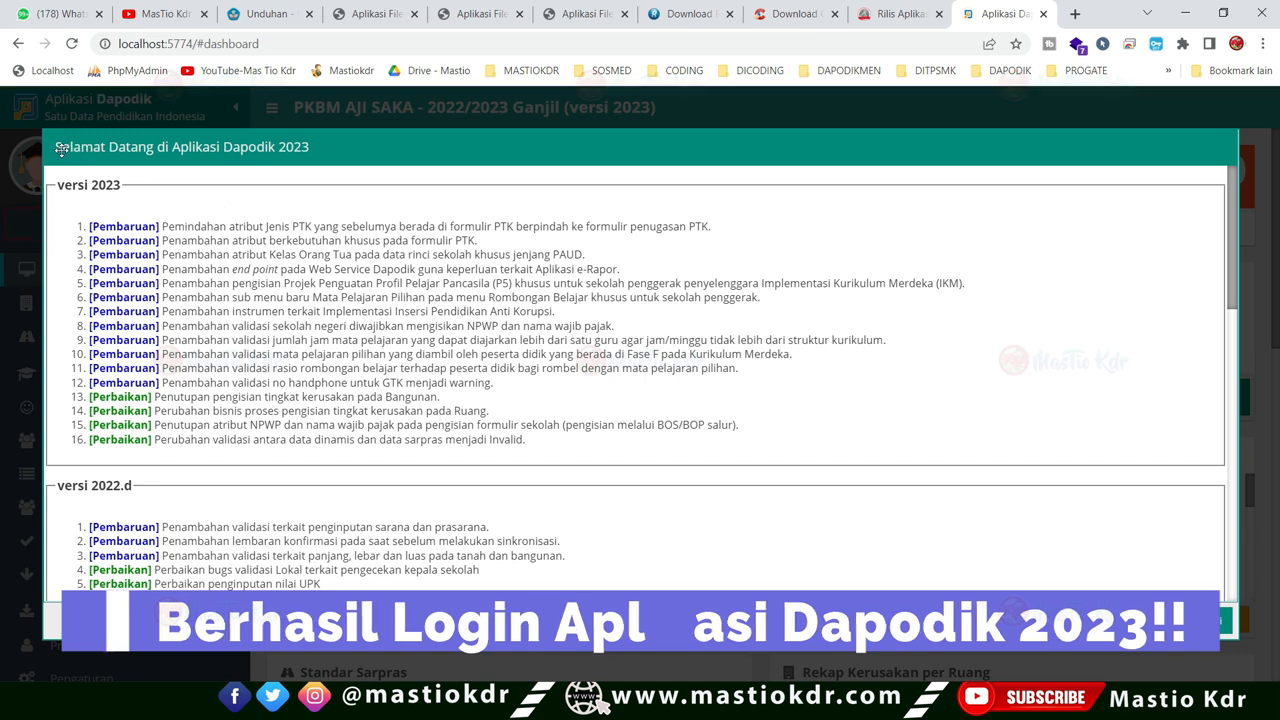
Review the list of version 2023 updates and fixes in the welcome window.
scroll(383, 390, "down", 1)
scroll(330, 388, "up", 1)
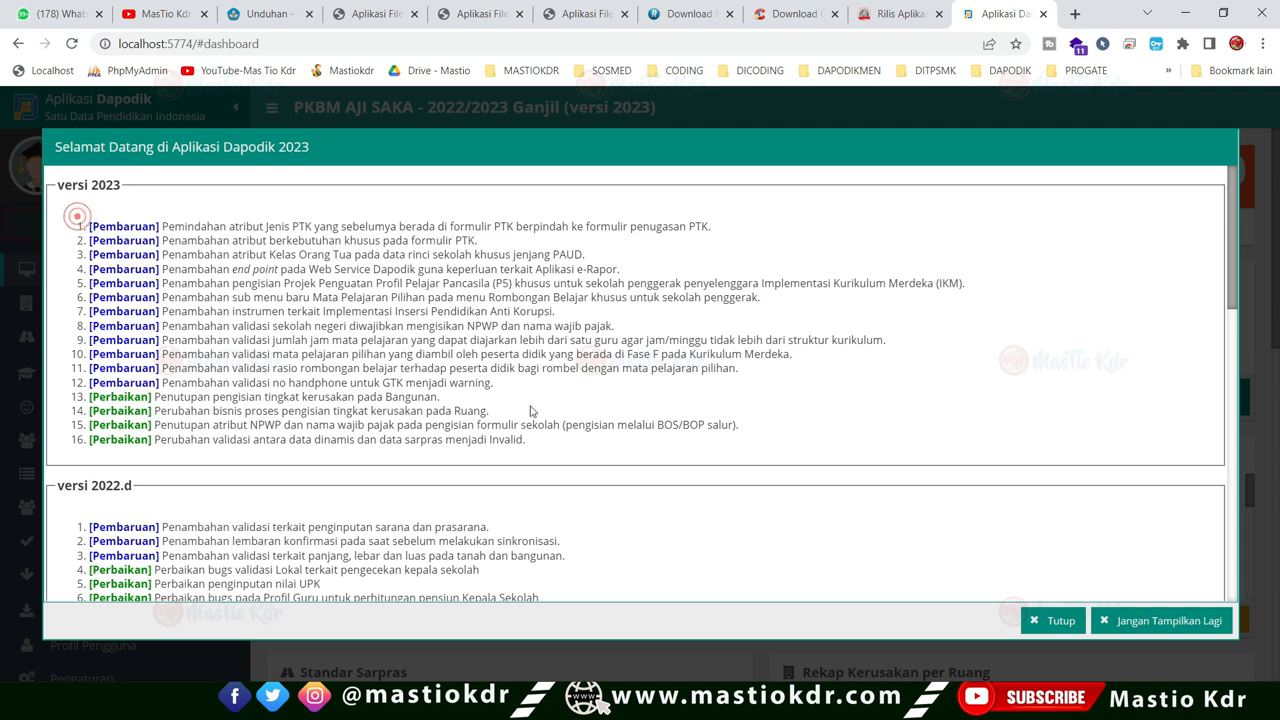
scroll(327, 397, "down", 3)
Open the Rilis Aplikasi Dapodik Versi 2023 news article from the Dapodik website's home page.
left_click(265, 14)
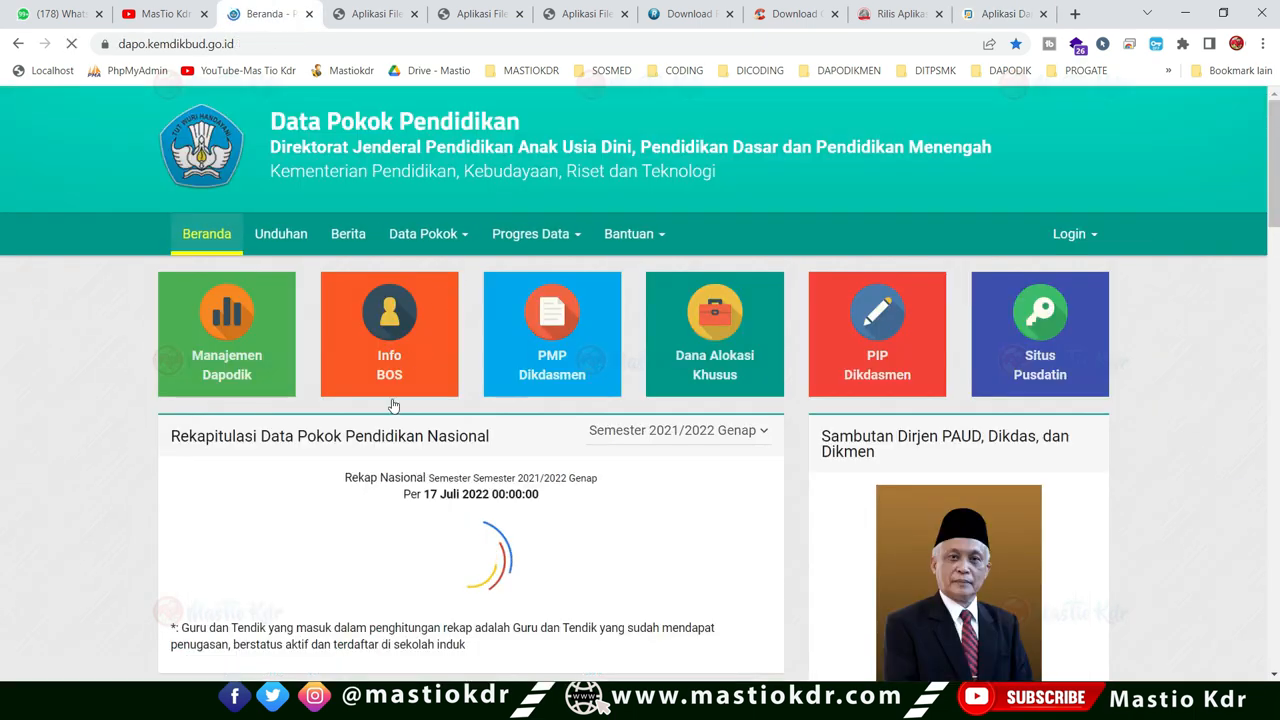
scroll(465, 348, "down", 5)
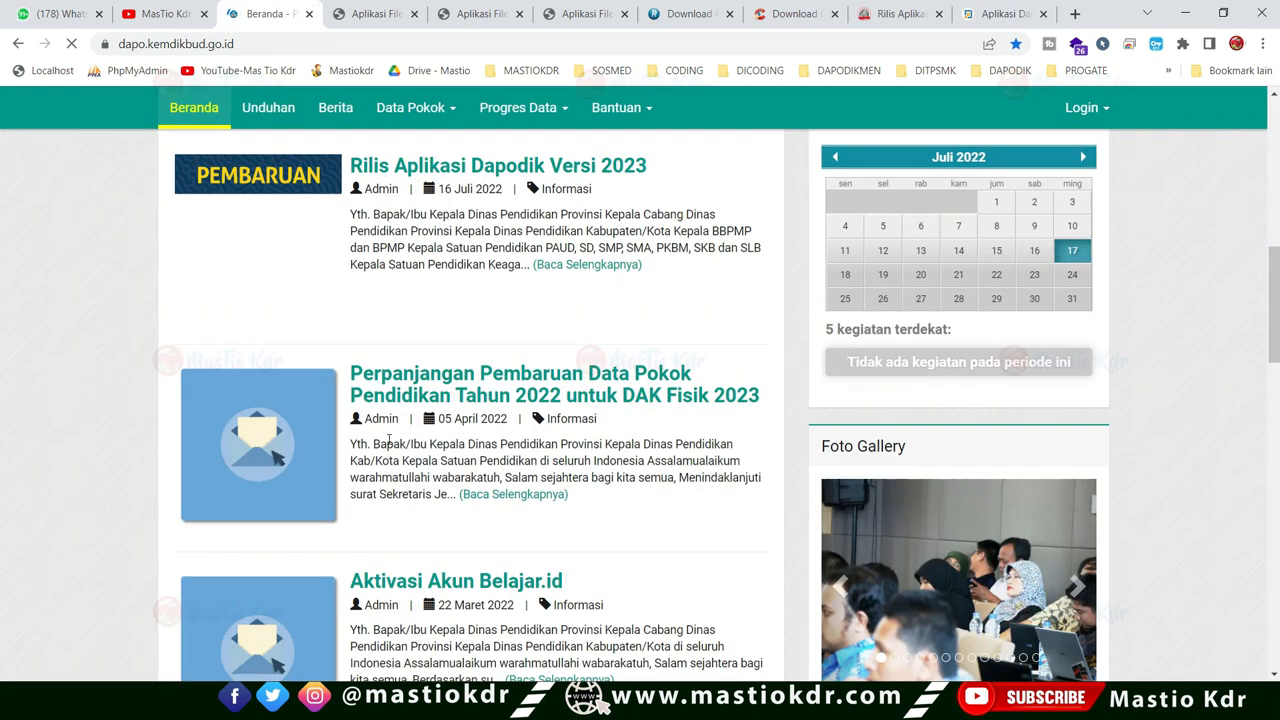
left_click(459, 334)
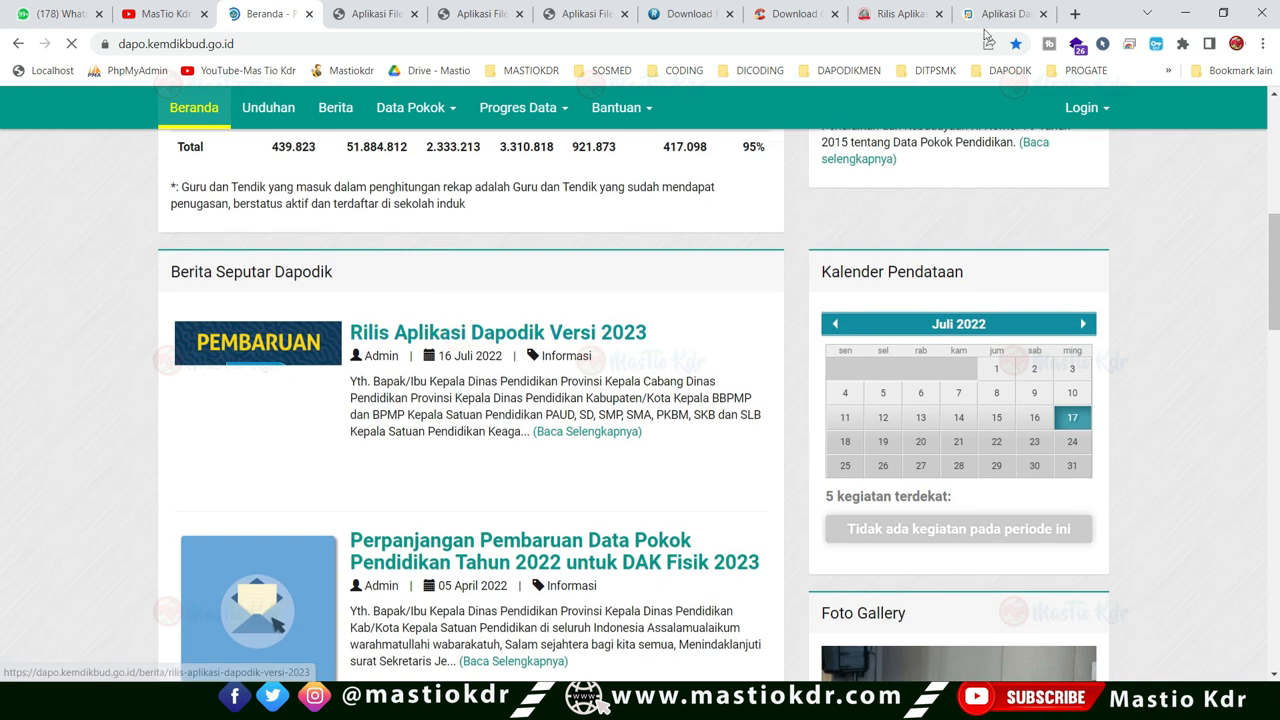
Close the welcome window in the Dapodik application, and view the dashboard and the Sekolah data page.
left_click(1005, 14)
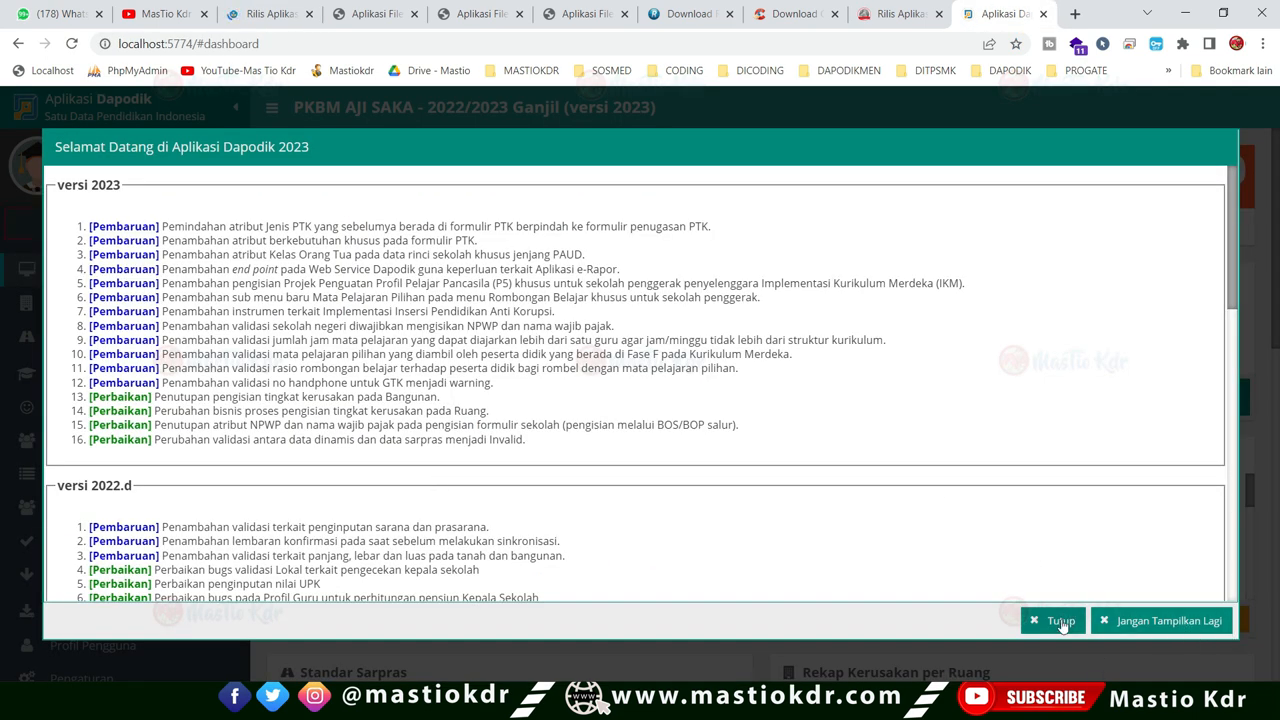
left_click(1059, 621)
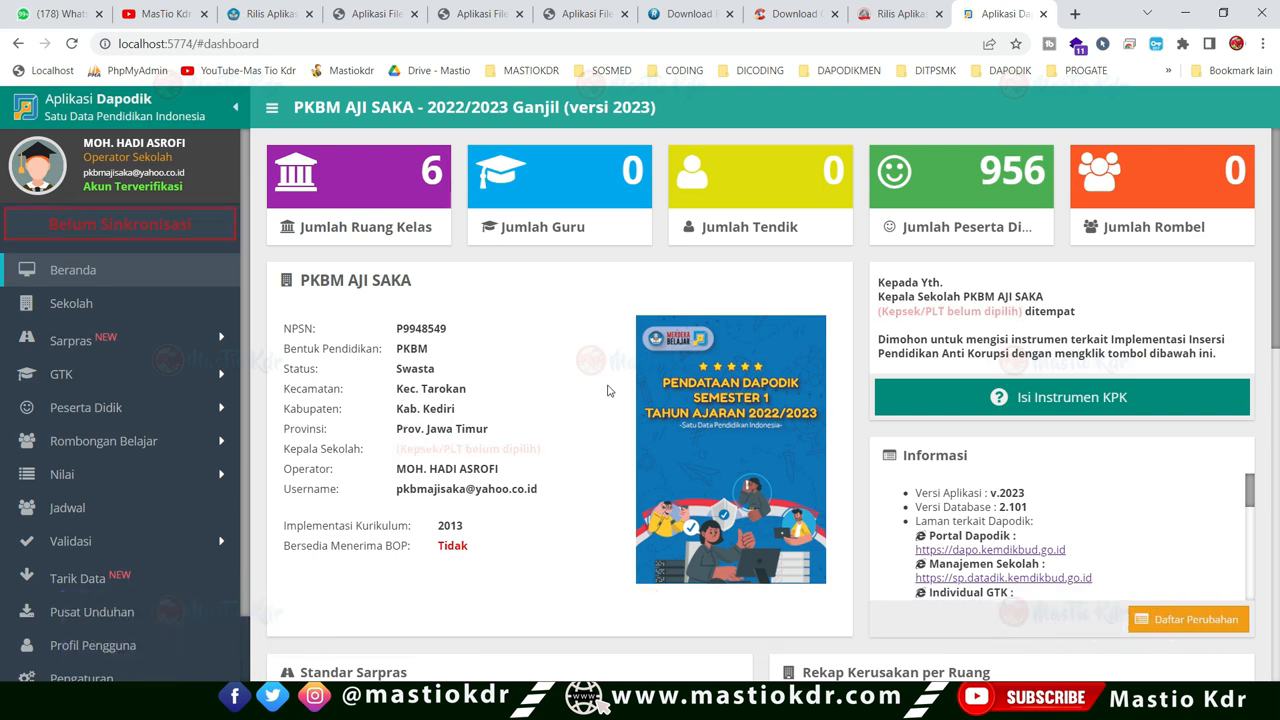
scroll(492, 443, "down", 1)
scroll(492, 443, "up", 1)
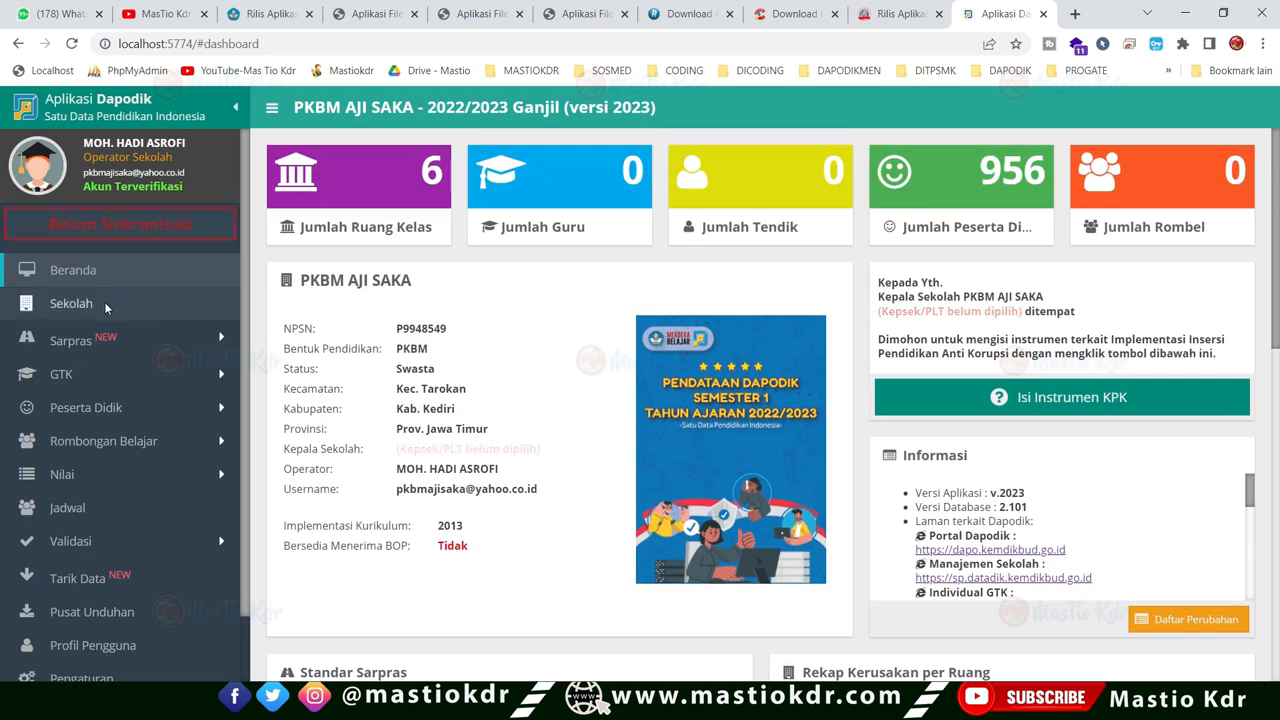
left_click(105, 305)
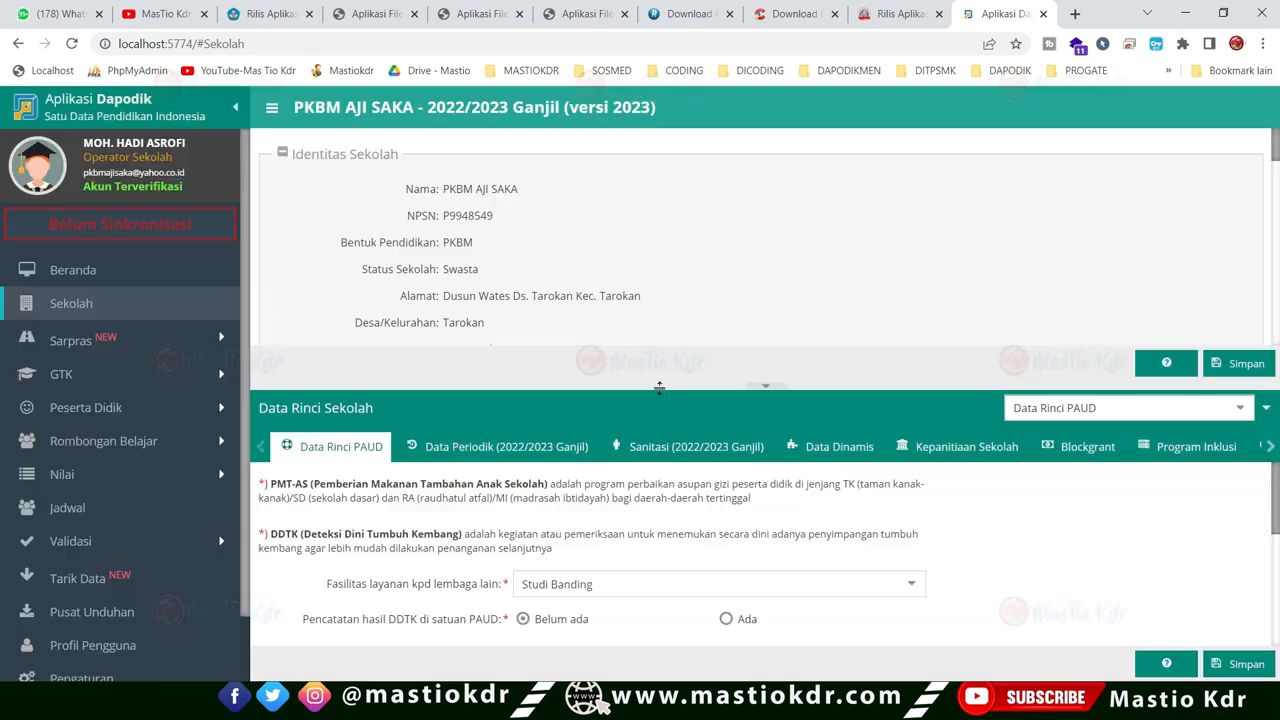
Run Validasi Lokal for Sekolah, Sarpras, Peserta Didik, GTK, Rombongan Belajar & Jadwal, Pembelajaran, Nilai and Referensi, and adjust the summary area's height.
scroll(134, 485, "down", 1)
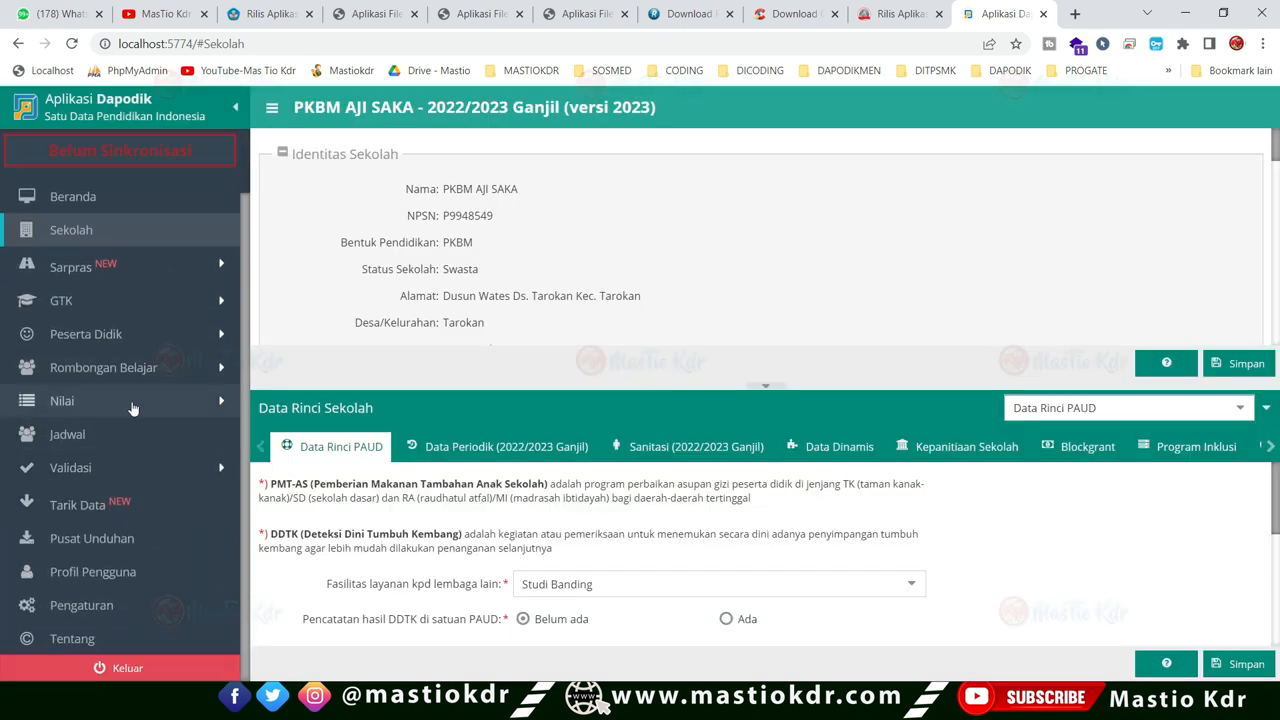
left_click(155, 467)
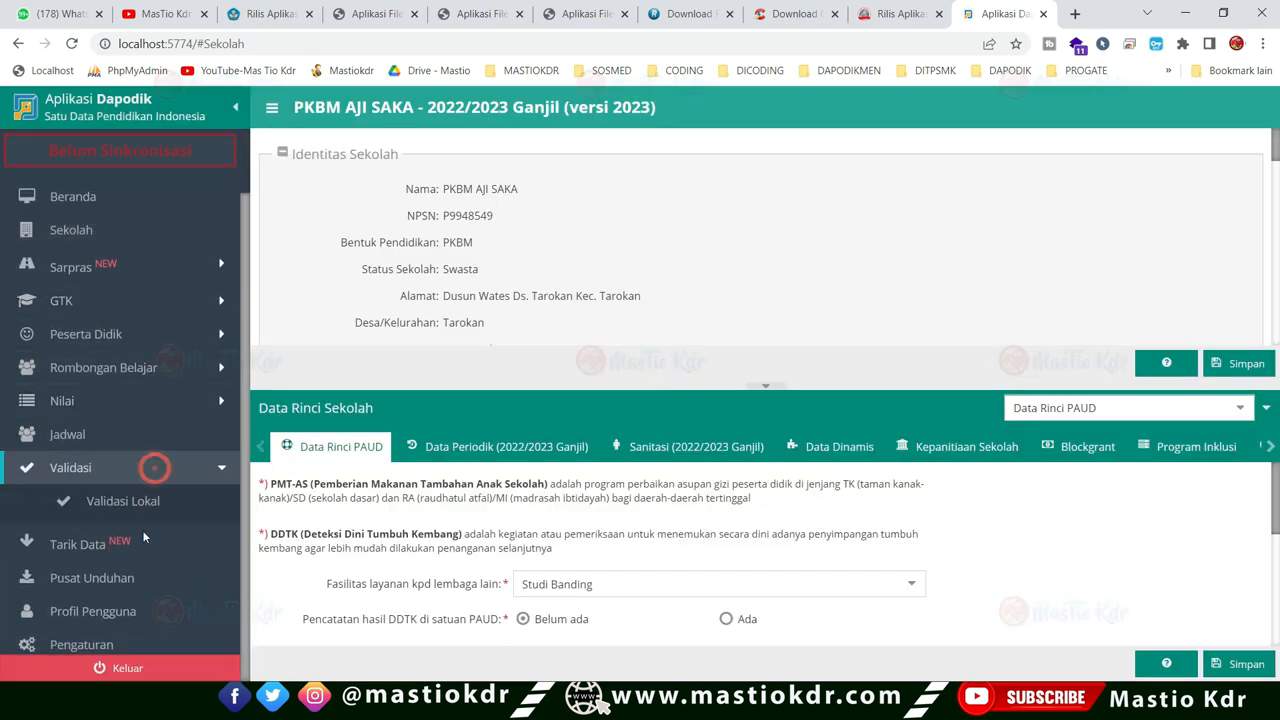
left_click(104, 504)
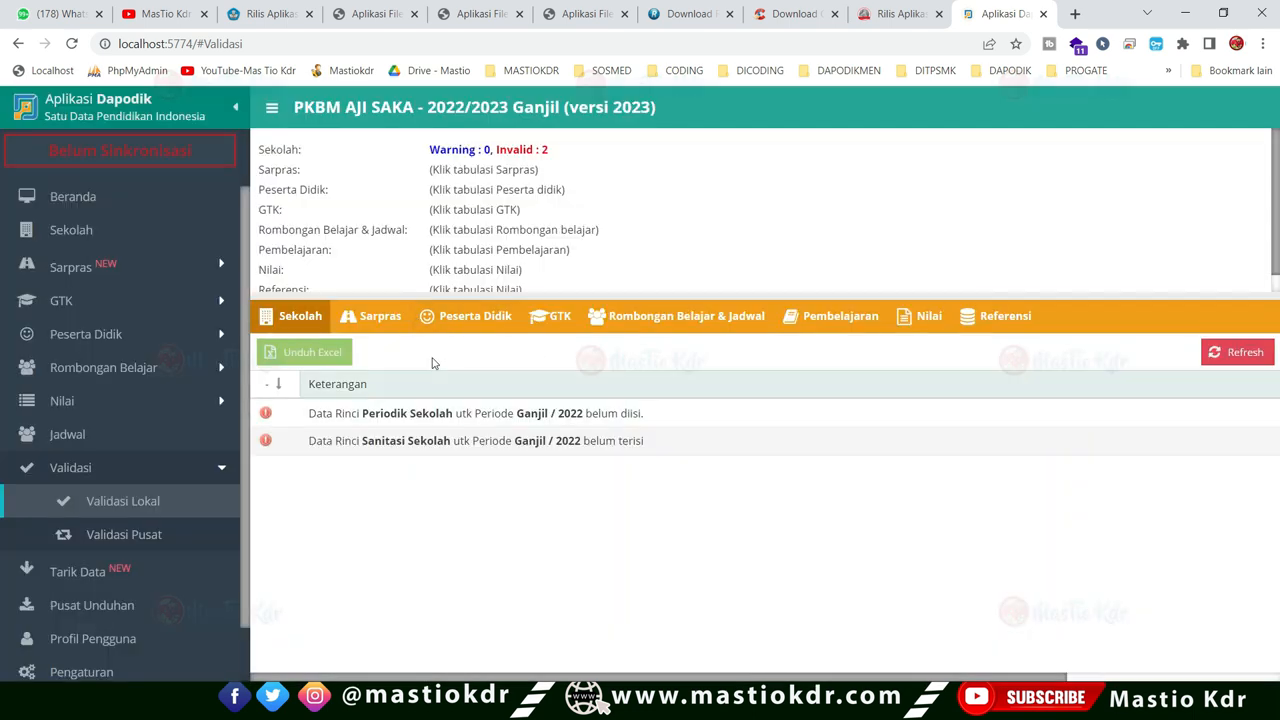
left_click(378, 316)
left_click(467, 316)
left_click(553, 316)
left_click(682, 316)
left_click(835, 316)
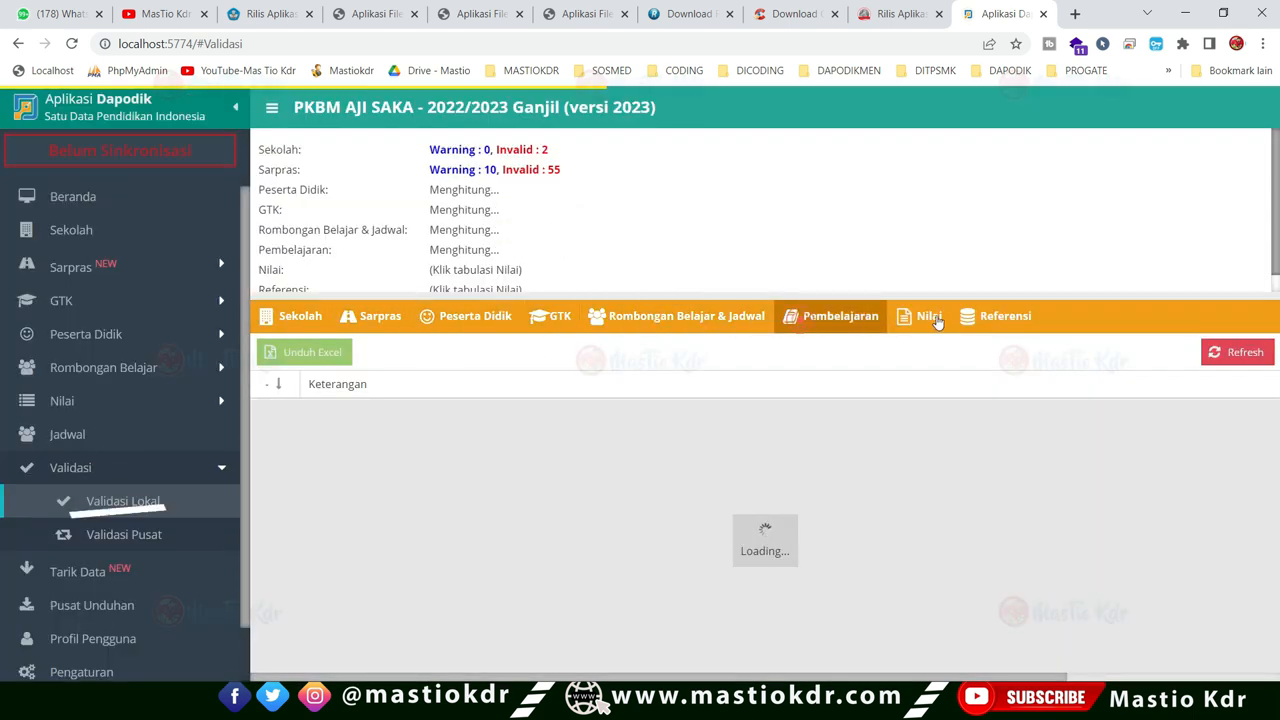
left_click(922, 316)
left_click(988, 320)
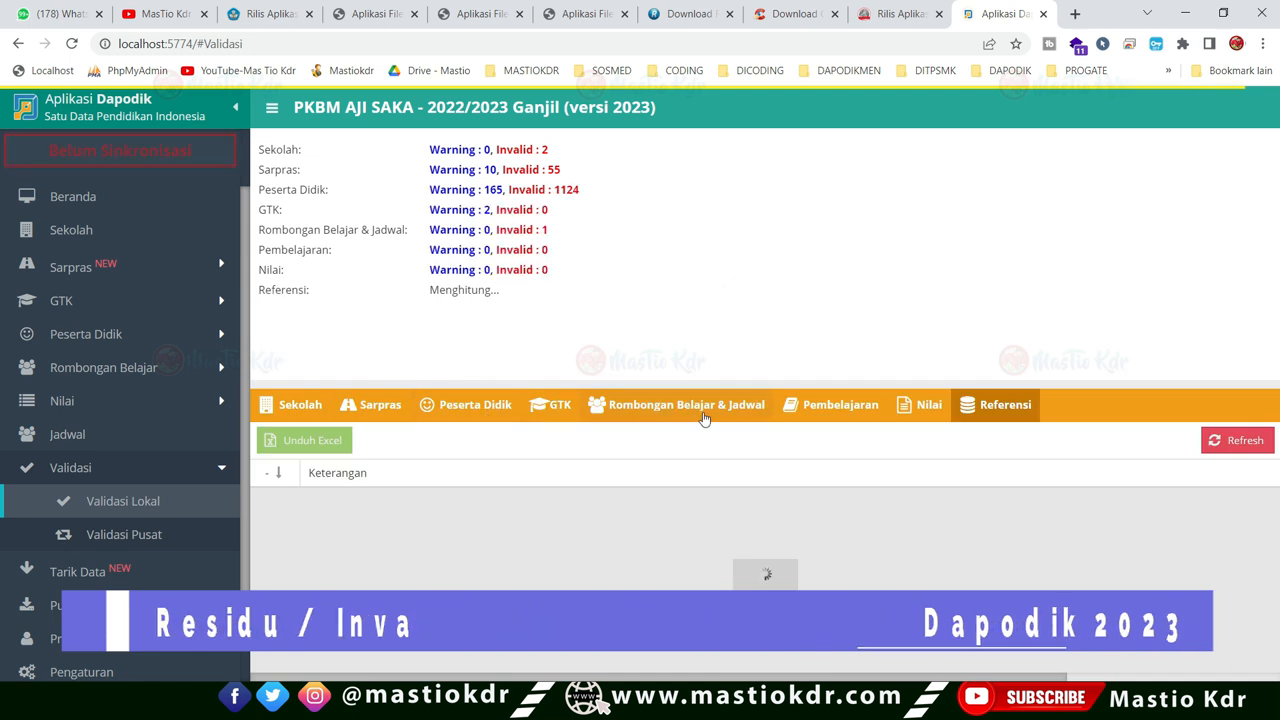
left_click_drag(723, 384, 726, 356)
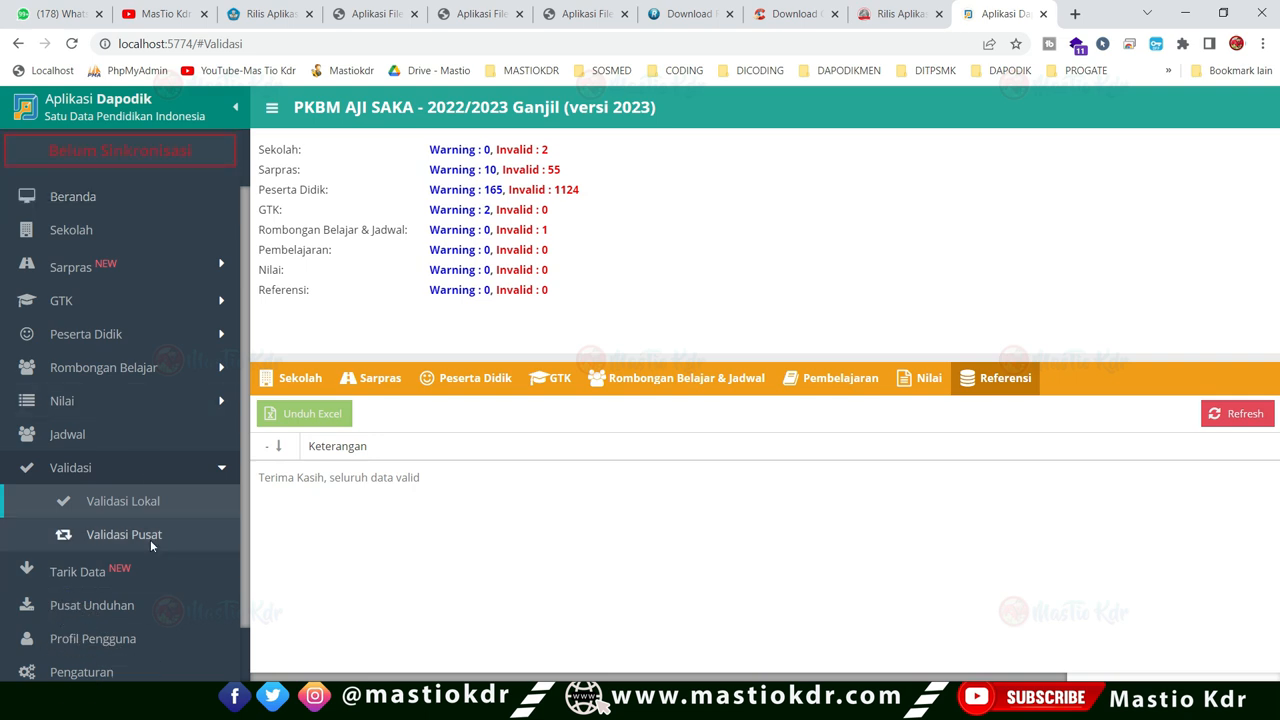
Read the Tarik Data notice, decline to continue the data pull, and return to Beranda.
scroll(186, 557, "down", 1)
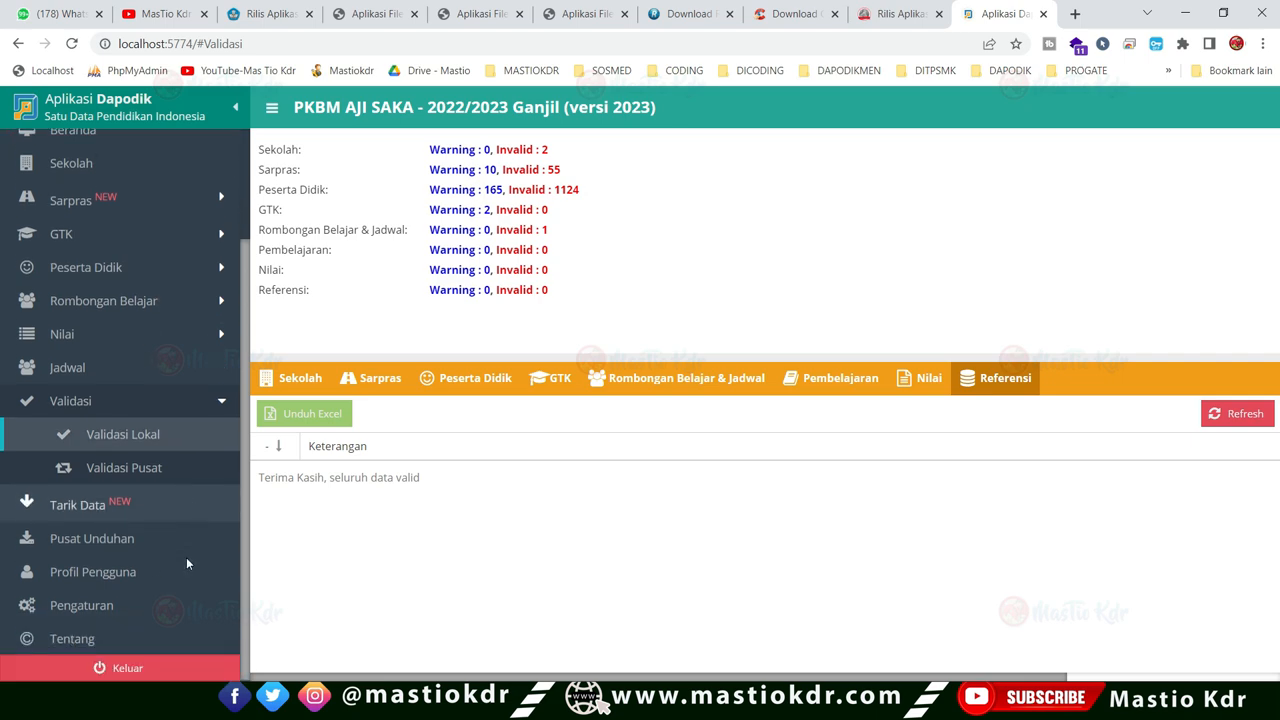
left_click(146, 501)
left_click_drag(711, 345, 628, 205)
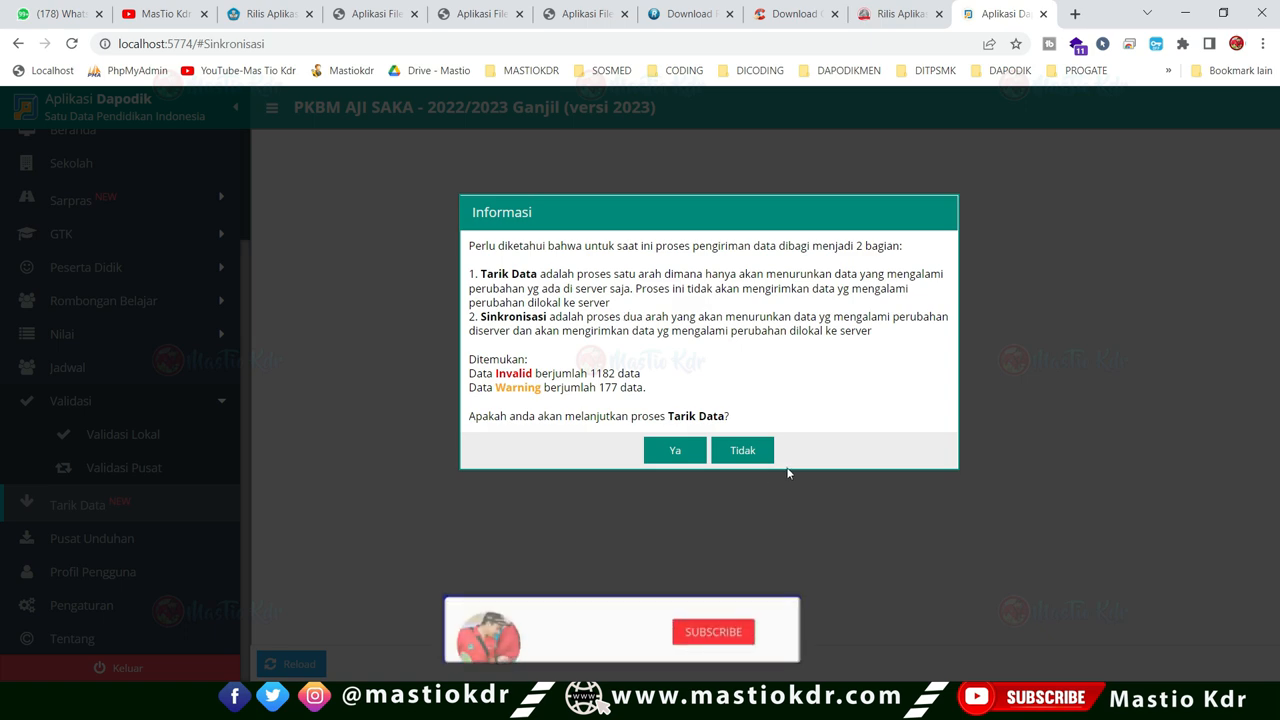
left_click(762, 454)
left_click(86, 268)
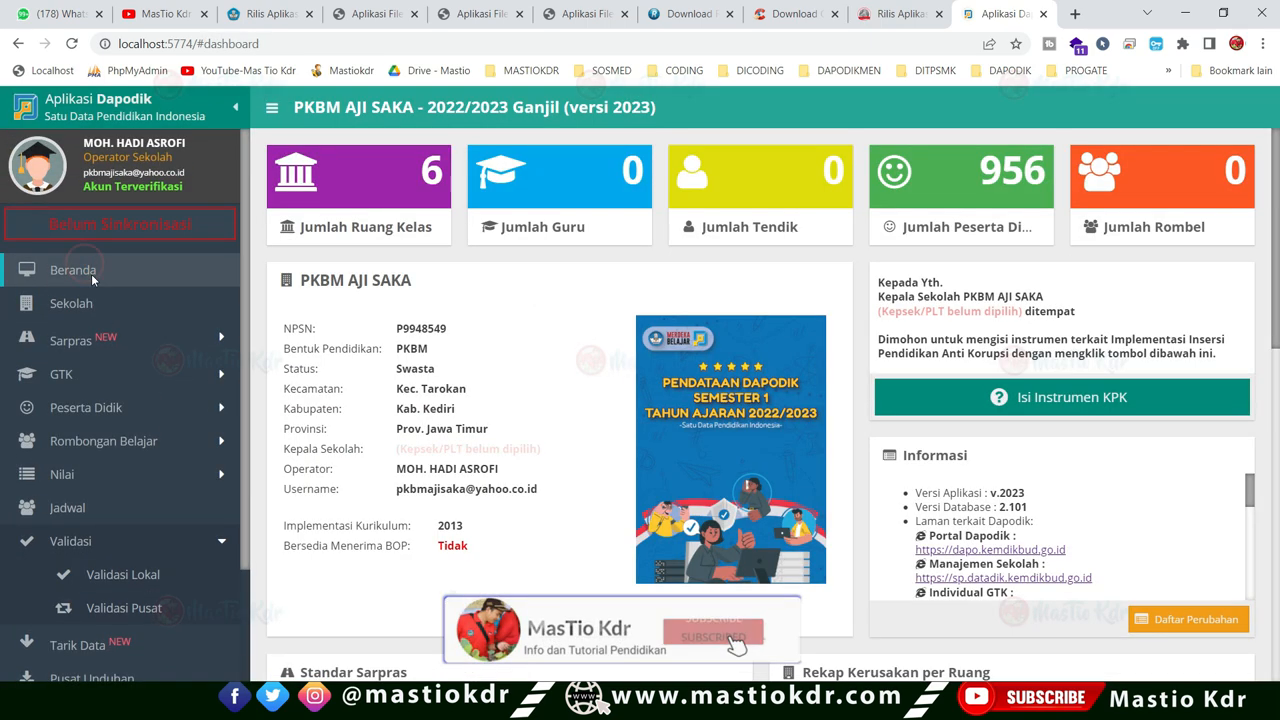